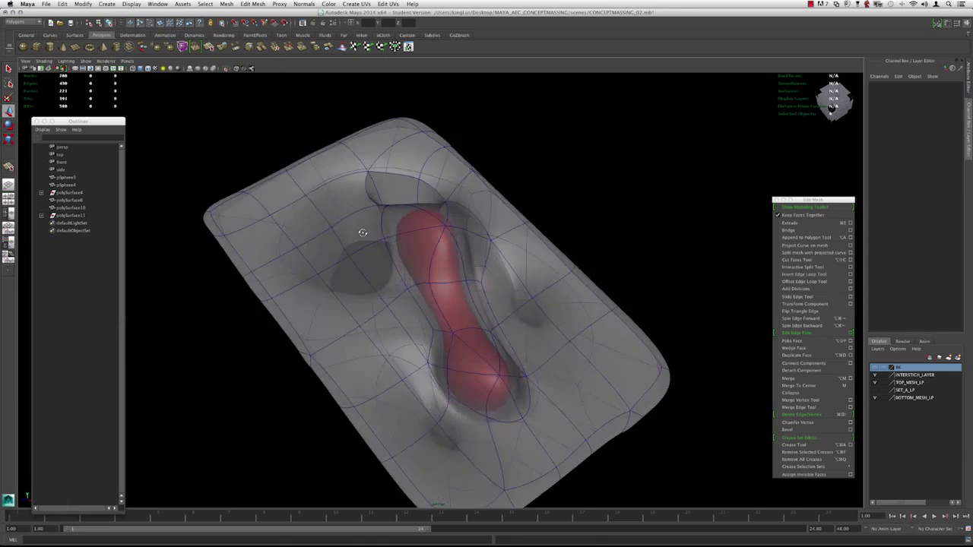
Hide the INTERSTICH_LAYER display layer so the red inner volume is removed from view
key("z")
mouse_move(408, 237)
left_mouse_down("alt")
mouse_move(536, 265)
mouse_move(515, 278)
mouse_move(410, 264)
mouse_move(451, 267)
mouse_move(432, 245)
mouse_move(389, 238)
mouse_move(533, 268)
mouse_move(496, 242)
mouse_move(420, 243)
mouse_move(430, 246)
mouse_move(473, 249)
mouse_move(394, 226)
left_mouse_up("alt")
key("shift+z")
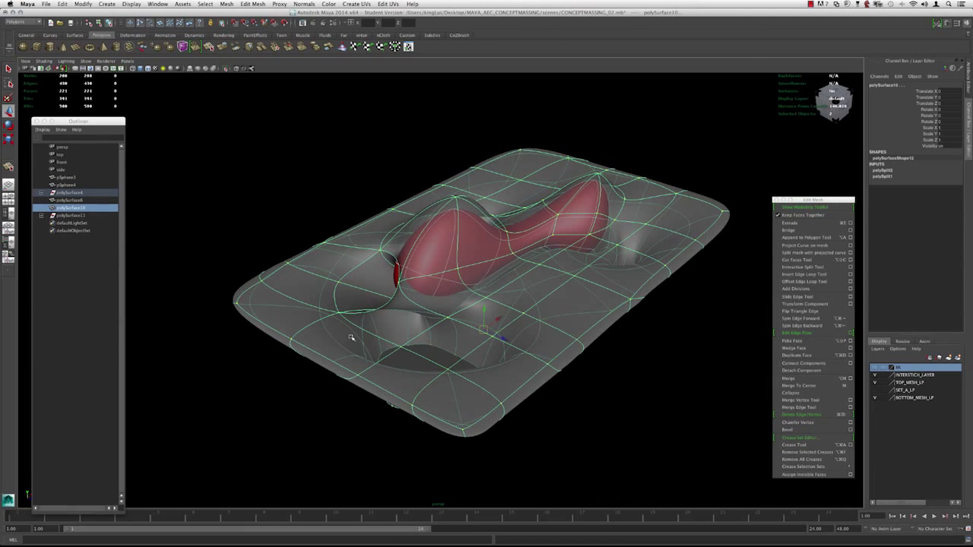
left_click_drag(441, 337, 458, 266, "alt")
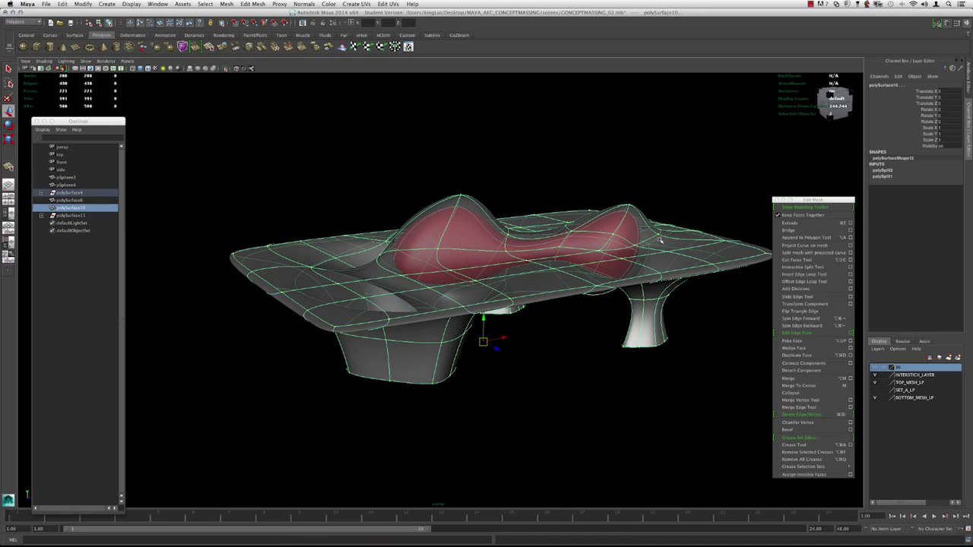
left_click_drag(421, 277, 451, 243, "alt")
left_click(419, 150)
right_click_drag(452, 243, 582, 260, "alt")
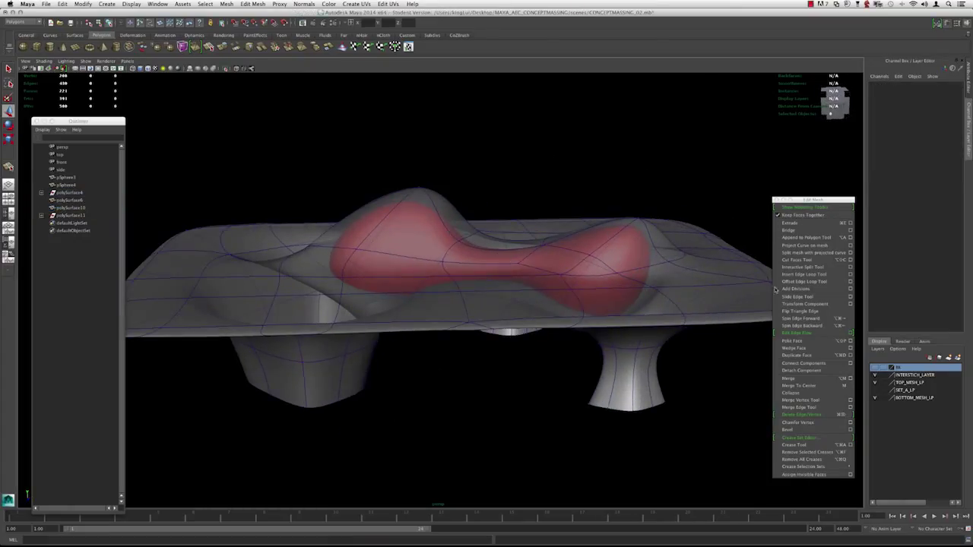
left_click(876, 375)
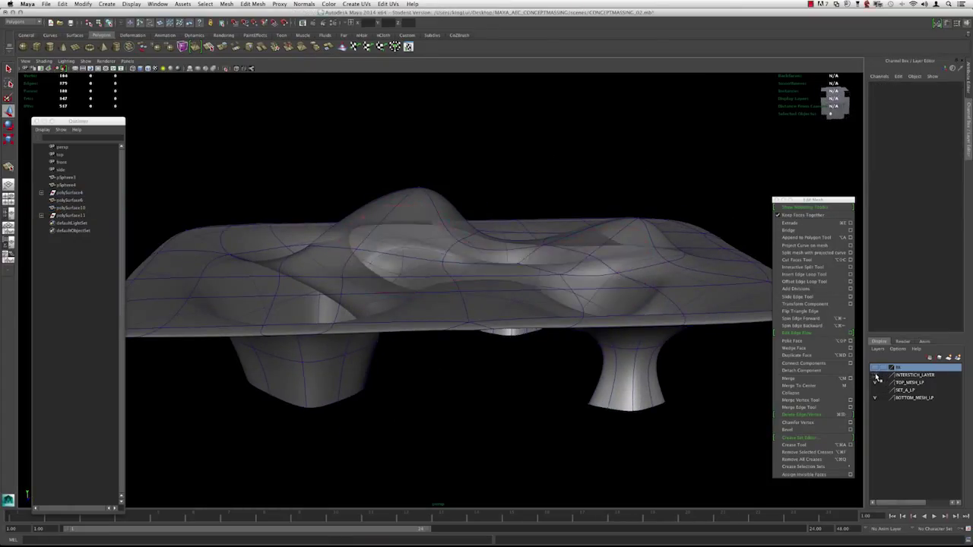
Switch the polySurface10 mesh from smooth preview to its low-poly display
left_click_drag(516, 248, 549, 275, "alt")
left_click(541, 275)
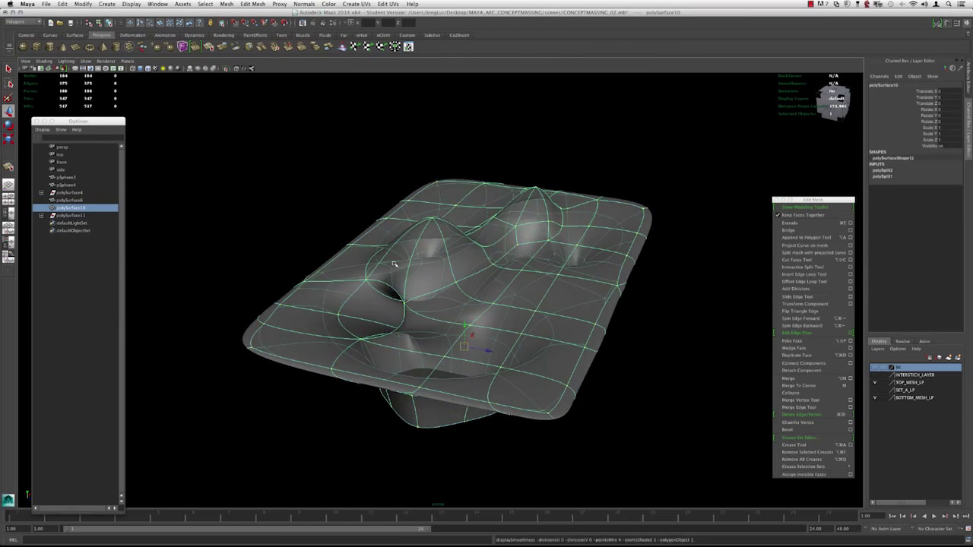
key("1")
left_click_drag(392, 263, 348, 238, "alt")
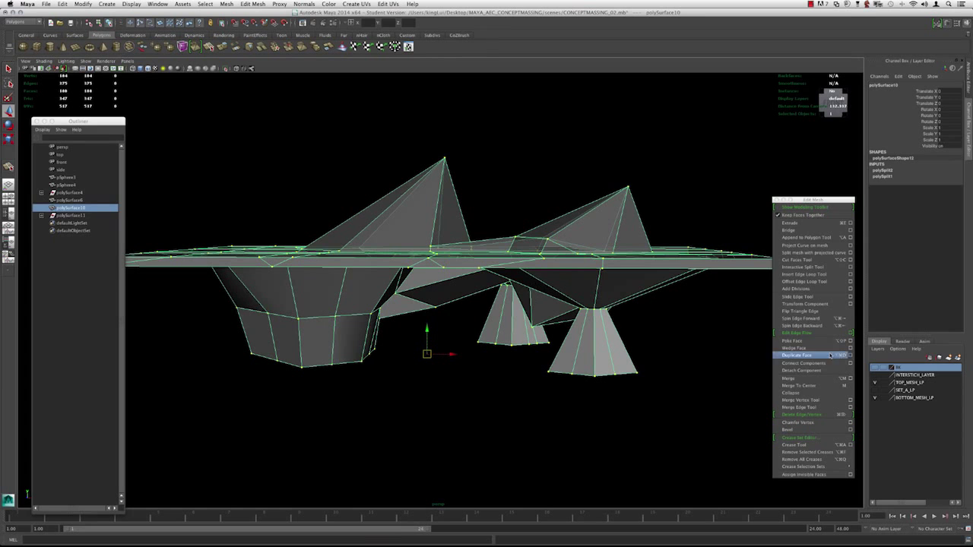
left_click(875, 376)
left_click(876, 375)
left_click_drag(365, 226, 363, 244, "alt")
mouse_move(489, 300)
left_mouse_down("alt")
mouse_move(487, 282)
mouse_move(471, 306)
mouse_move(475, 295)
left_mouse_up("alt")
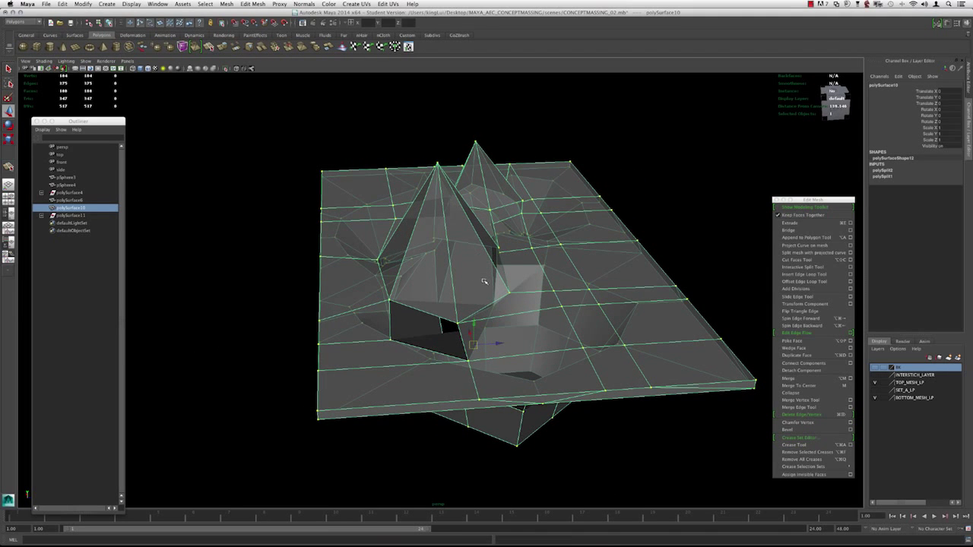
left_click_drag(440, 308, 531, 242, "alt")
left_click_drag(353, 251, 376, 237, "alt")
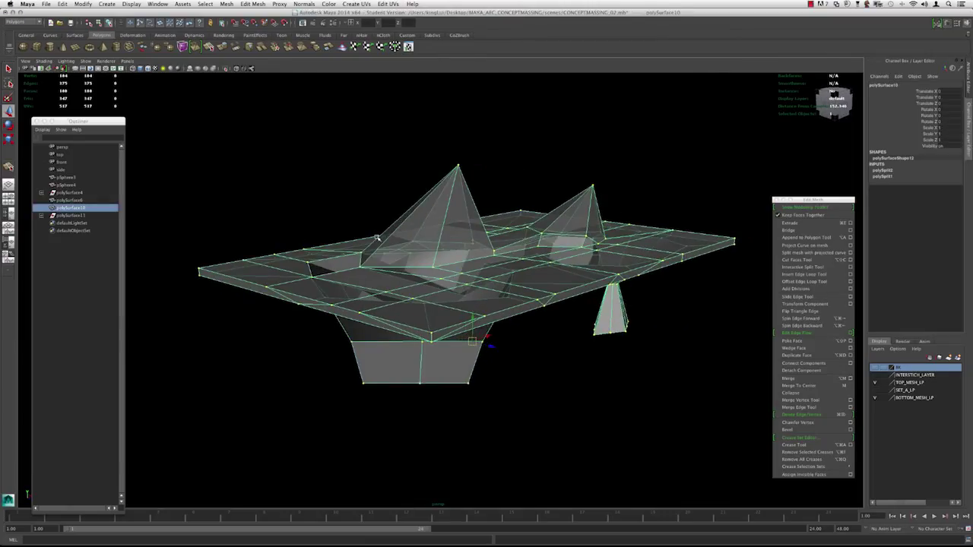
Delete the construction history of the polySurface10 mesh and keep the mesh selected
left_click(63, 3)
mouse_move(114, 93)
left_click(180, 97)
left_click(475, 130)
left_click_drag(485, 221, 498, 245, "alt")
left_click(465, 218)
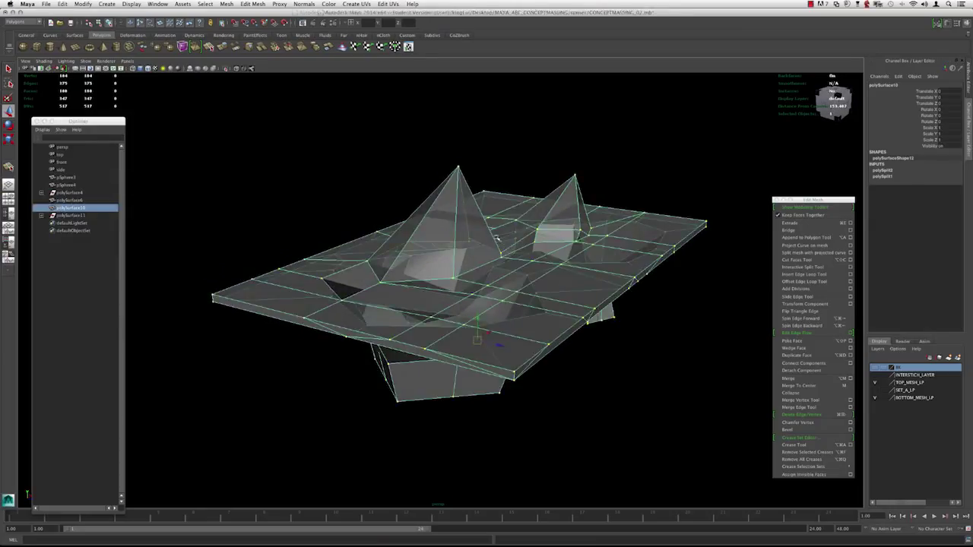
middle_click_drag(465, 218, 449, 212, "alt")
left_click_drag(448, 213, 460, 206, "alt")
left_click(468, 146)
left_click(439, 222)
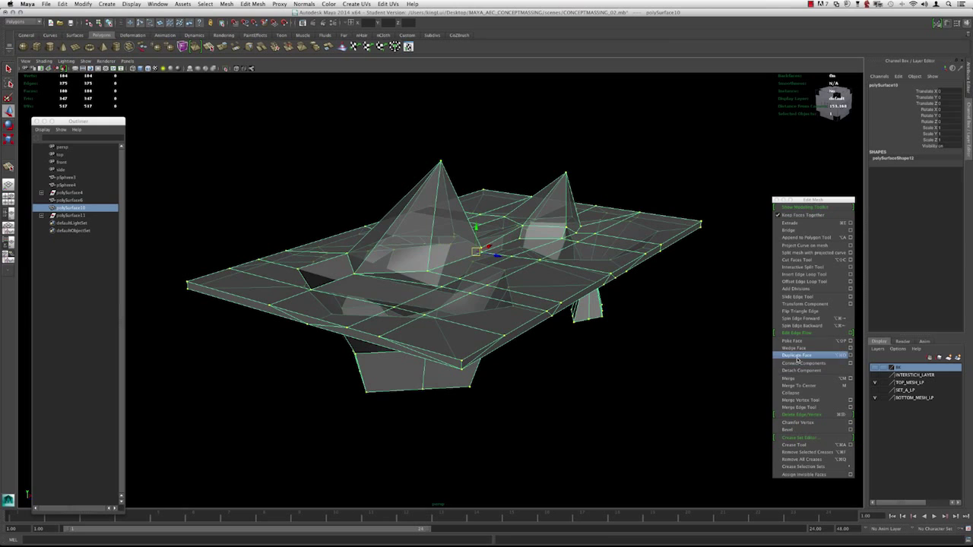
Duplicate all faces of polySurface10 as a separate shell and offset it inward by about 0.26 along local Z
left_click(797, 355)
mouse_move(404, 269)
right_mouse_down("alt")
mouse_move(443, 291)
mouse_move(403, 283)
right_mouse_up("alt")
middle_click_drag(403, 283, 480, 287, "alt")
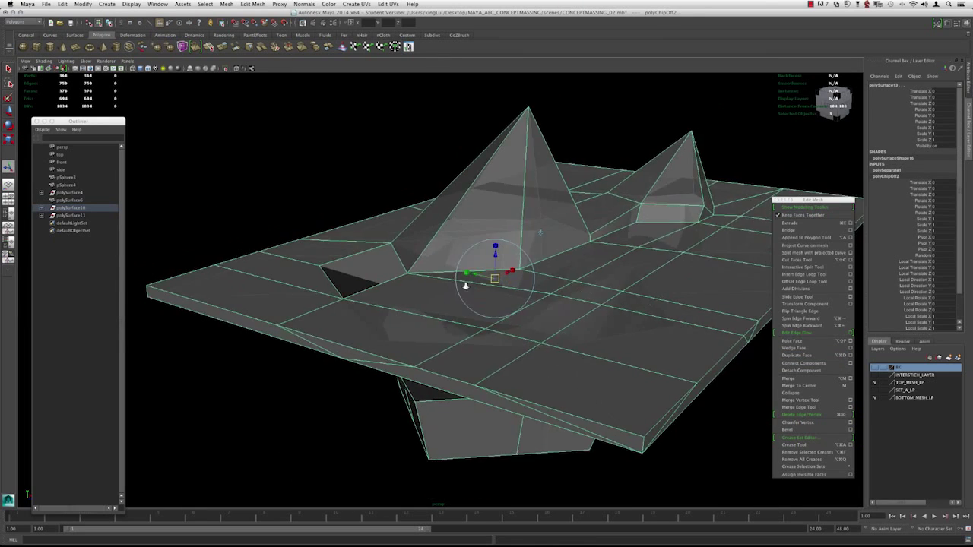
left_click_drag(480, 287, 460, 296, "alt")
middle_click_drag(459, 296, 448, 284, "alt")
mouse_move(448, 284)
left_mouse_down("alt")
mouse_move(406, 279)
mouse_move(460, 282)
mouse_move(432, 281)
left_mouse_up("alt")
left_click_drag(474, 255, 475, 261)
key("z")
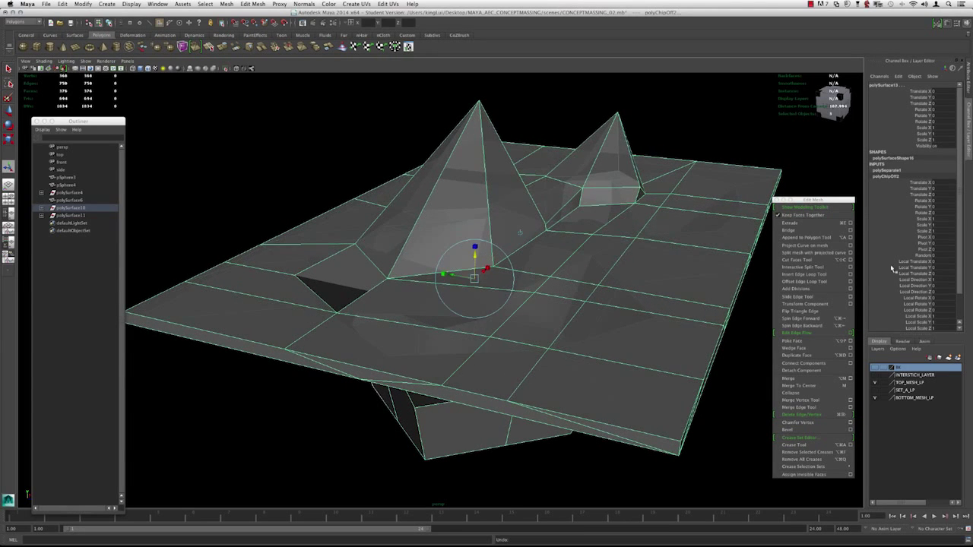
left_click_drag(475, 256, 475, 259)
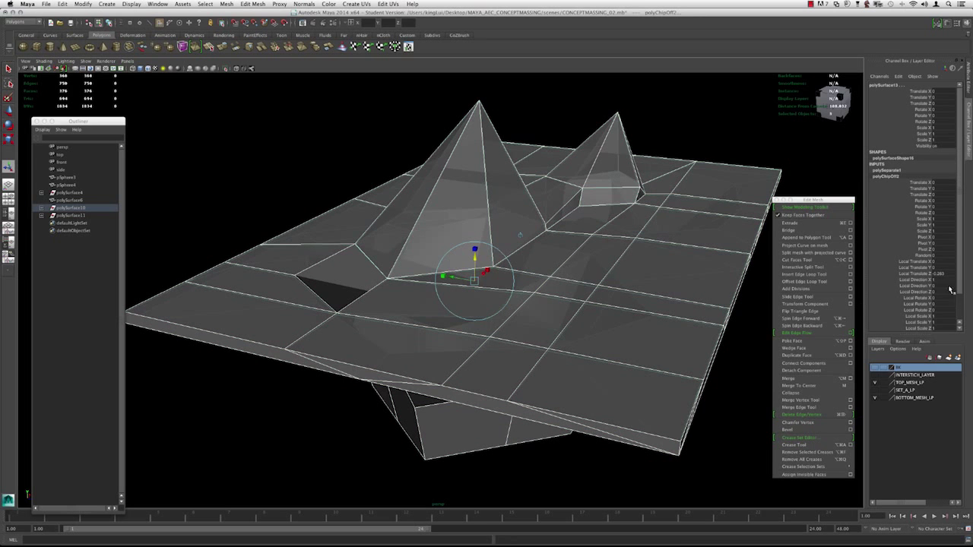
left_click_drag(742, 271, 525, 272, "alt")
left_click_drag(374, 290, 408, 306, "alt")
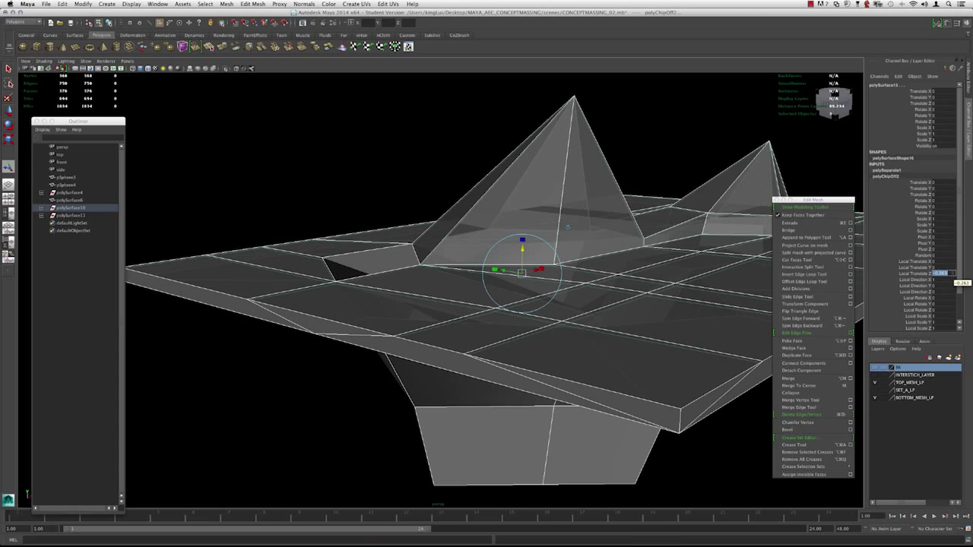
Examine the gap between the original and duplicated shells in wireframe and shaded display
left_click_drag(507, 321, 504, 265, "alt")
key("4")
left_click_drag(551, 244, 376, 222, "alt")
key("5")
mouse_move(413, 278)
left_mouse_down("alt")
mouse_move(425, 266)
mouse_move(465, 289)
mouse_move(371, 281)
left_mouse_up("alt")
mouse_move(372, 281)
right_mouse_down("alt")
mouse_move(451, 280)
mouse_move(372, 281)
right_mouse_up("alt")
mouse_move(270, 251)
left_mouse_down("alt")
mouse_move(326, 249)
mouse_move(326, 239)
mouse_move(596, 233)
left_mouse_up("alt")
key("4")
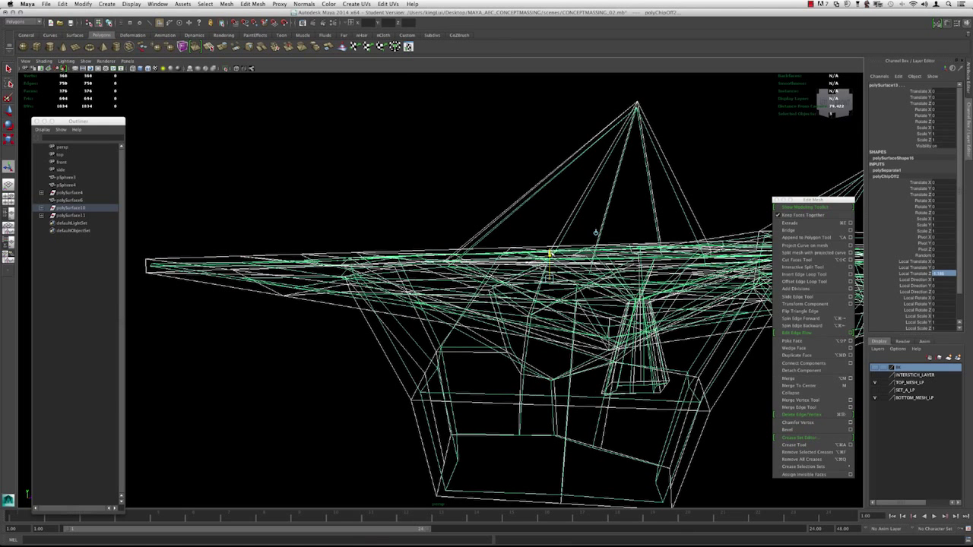
mouse_move(596, 232)
left_mouse_down("alt")
mouse_move(373, 252)
mouse_move(426, 241)
mouse_move(400, 229)
mouse_move(337, 233)
mouse_move(350, 243)
mouse_move(522, 245)
left_mouse_up("alt")
key("5")
right_click_drag(522, 245, 530, 291, "alt")
left_click_drag(530, 292, 427, 278, "alt")
right_click_drag(521, 296, 571, 258, "alt")
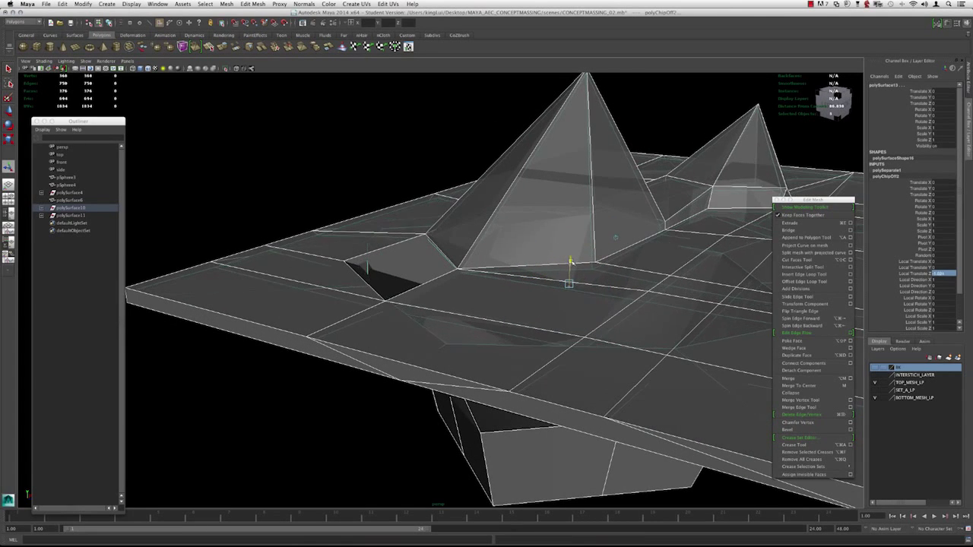
Push the duplicated shell slightly further inward along its local Z axis, and deselect it
left_click_drag(571, 253, 572, 254)
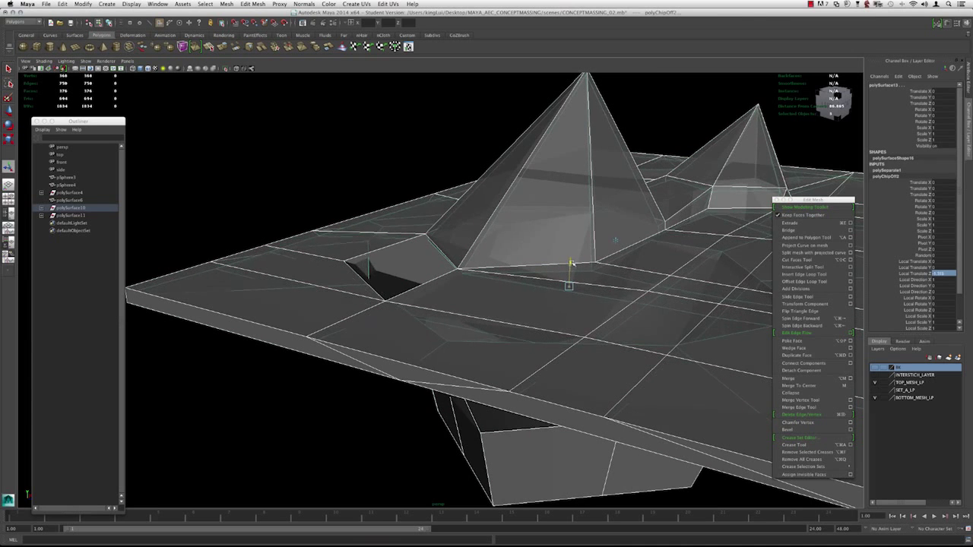
left_click_drag(571, 258, 416, 247, "alt")
left_click_drag(531, 254, 447, 243)
left_click(376, 156)
left_click(292, 291)
Expand polySurface10 in the Outliner and identify which child mesh is the outer shell and which the inner
left_click(41, 208)
left_click(80, 224)
left_click(82, 216)
left_click(81, 223)
left_click(82, 217)
left_click(80, 223)
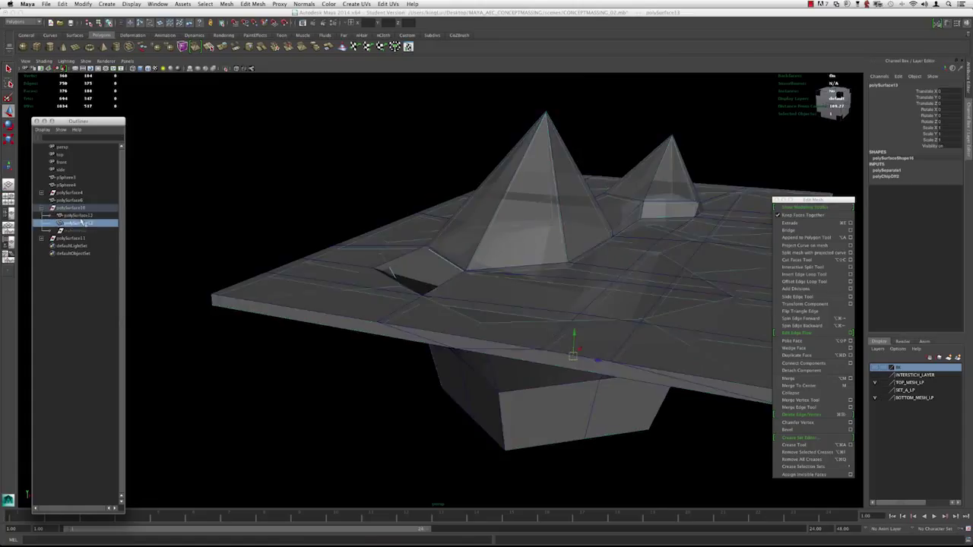
Rename the polySurface10 group to MAINMASS and remove its leftover transform node
left_click(76, 208)
double_click(78, 208)
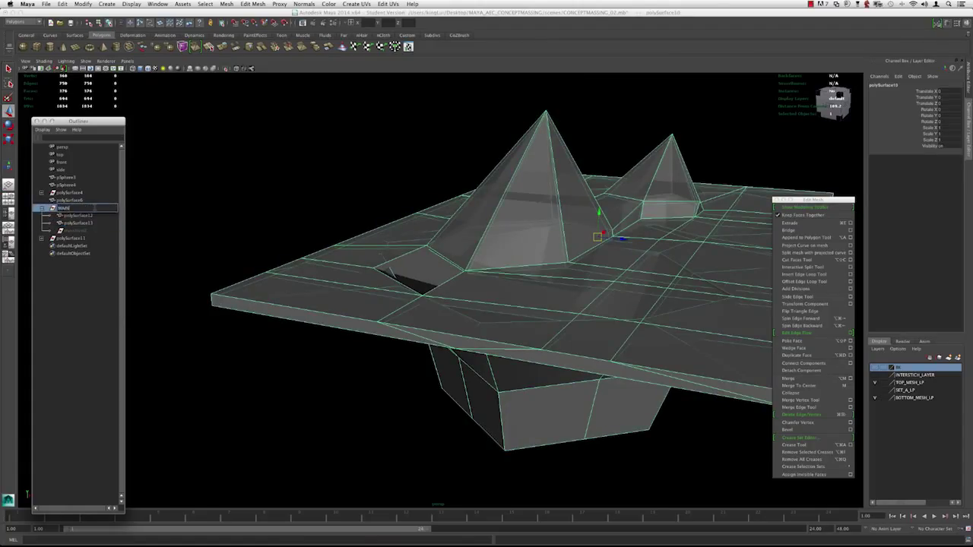
type("MAINMASS")
key("Return")
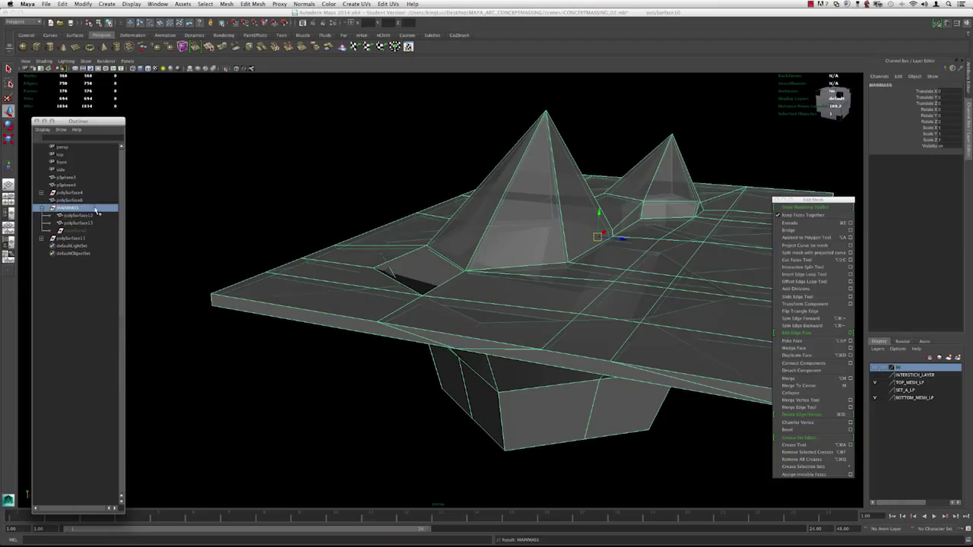
left_click(79, 232)
left_click(82, 209)
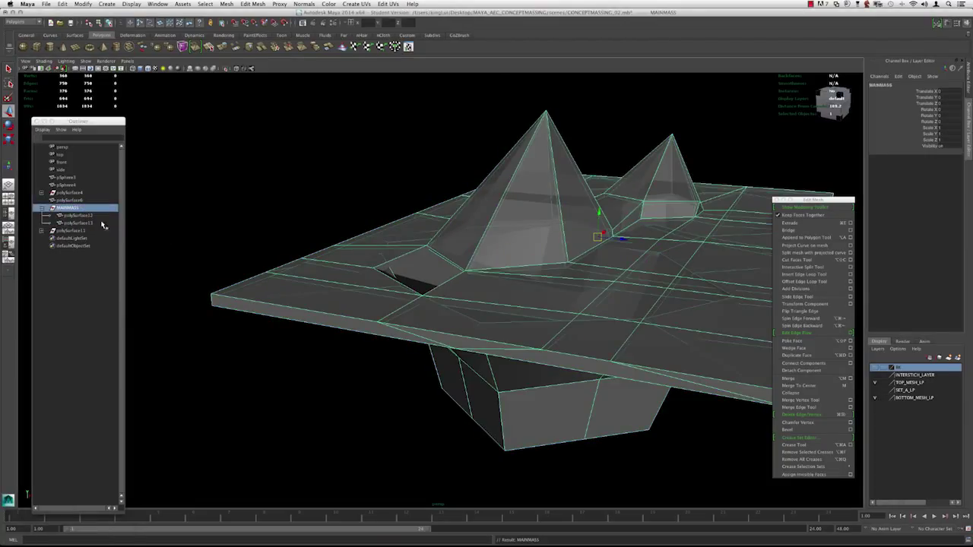
Rename the two shells under MAINMASS as OUTTER for the outer mesh and INNER for the inner mesh
left_click(76, 222)
left_click(79, 216)
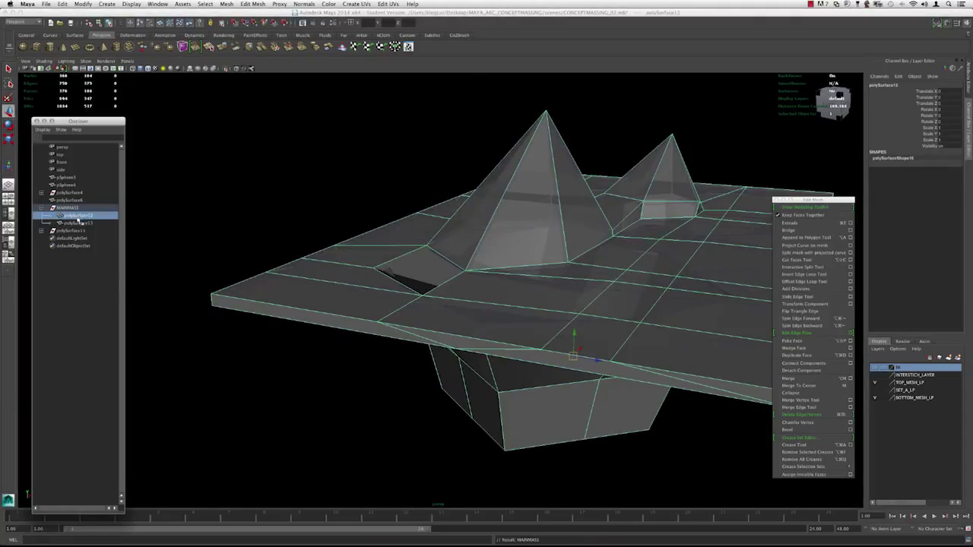
double_click(79, 217)
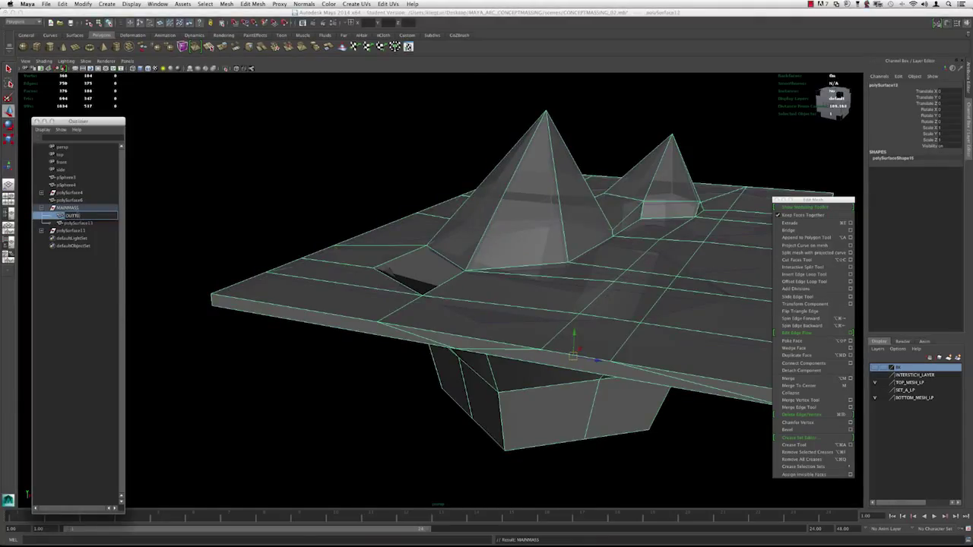
double_click(79, 223)
type("INNER")
key("Return")
Delete the leftover polySurface11 group from the Outliner
left_click(76, 230)
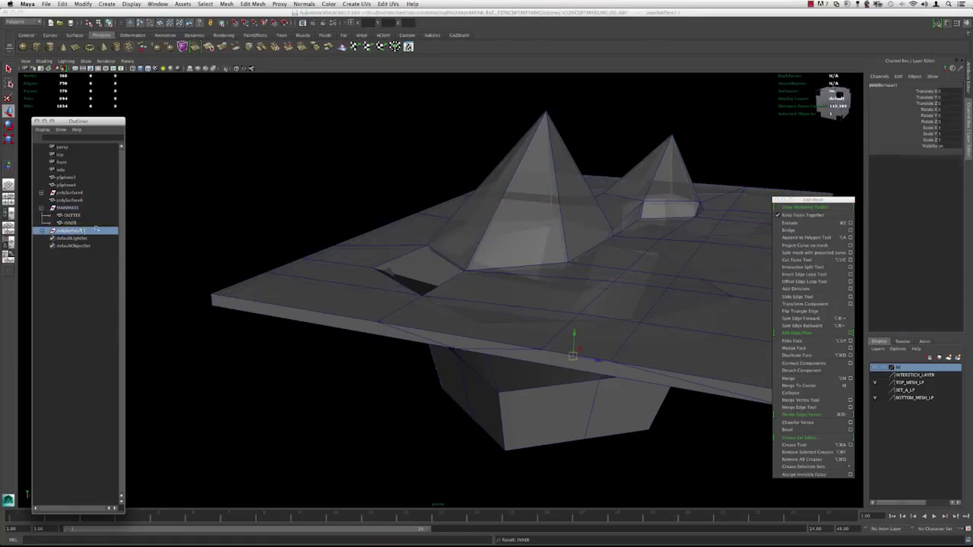
right_click_drag(258, 221, 205, 228, "alt")
left_click(148, 238)
left_click(42, 231)
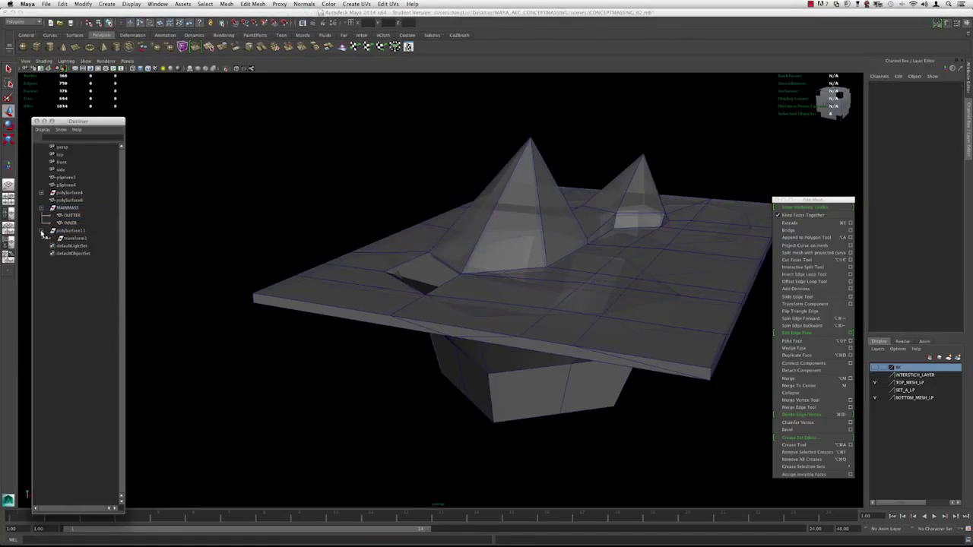
left_click(70, 231)
key("Delete")
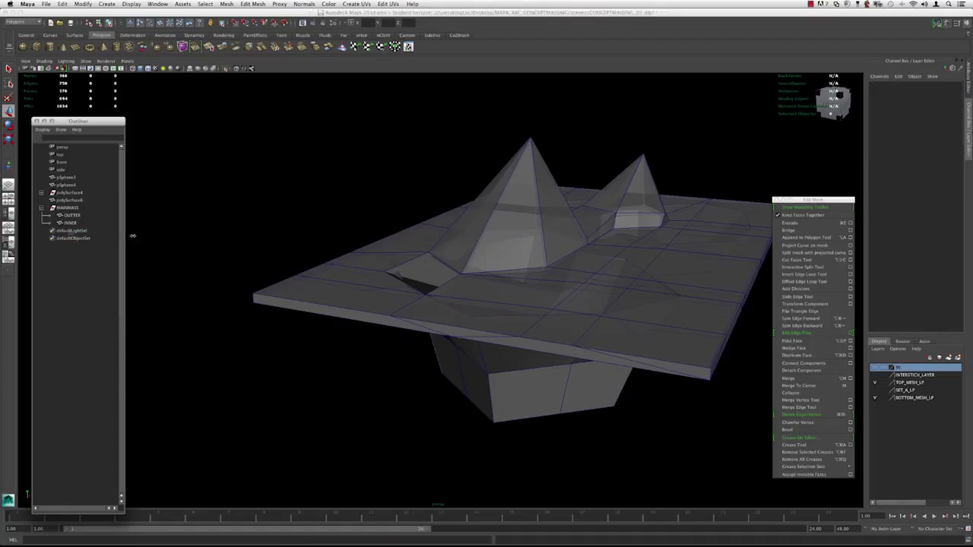
left_click_drag(360, 245, 321, 261, "alt")
left_click(45, 198)
left_click(42, 192)
left_click(42, 193)
left_click(260, 205)
left_click_drag(256, 265, 275, 263, "alt")
Select the INNER mesh under MAINMASS and hide all unselected objects
left_click(76, 216)
left_click(72, 223)
left_click_drag(394, 295, 371, 292, "alt")
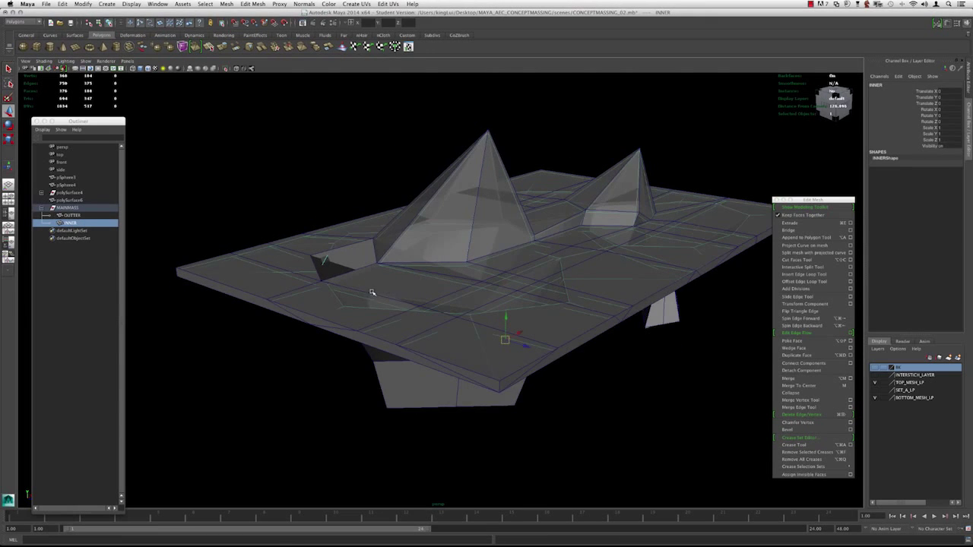
key("alt+h")
right_click_drag(389, 297, 400, 299, "alt")
mouse_move(400, 300)
left_mouse_down("alt")
mouse_move(428, 307)
mouse_move(413, 299)
left_mouse_up("alt")
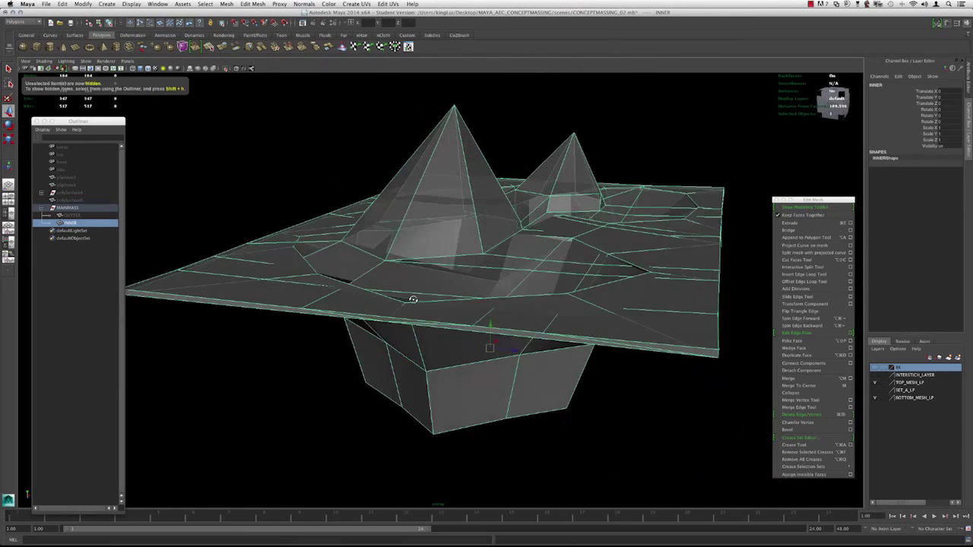
right_click_drag(413, 299, 369, 284, "alt")
left_click_drag(368, 284, 348, 269, "alt")
Assign the red INNERVOLUME material from the Hypershade to the INNER mesh, and close the Hypershade
left_click(157, 4)
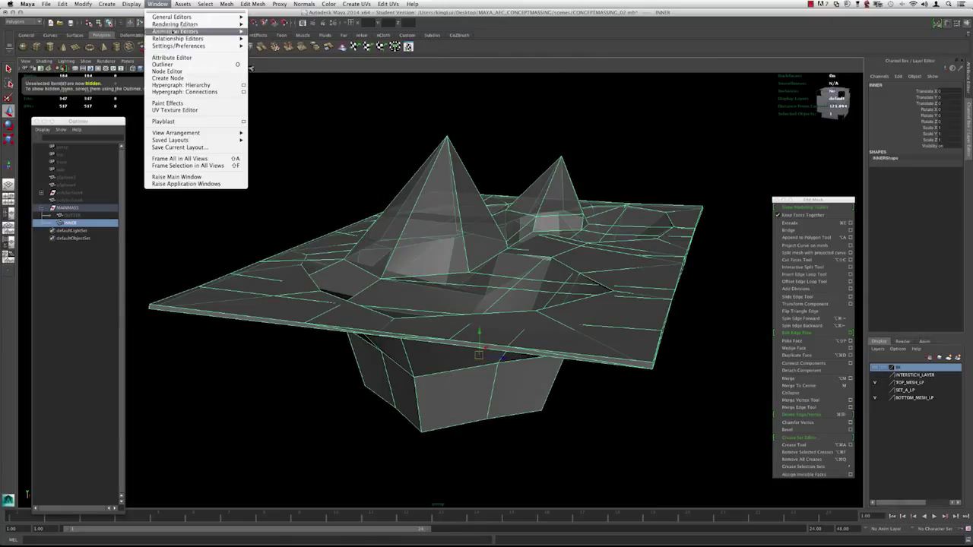
mouse_move(173, 25)
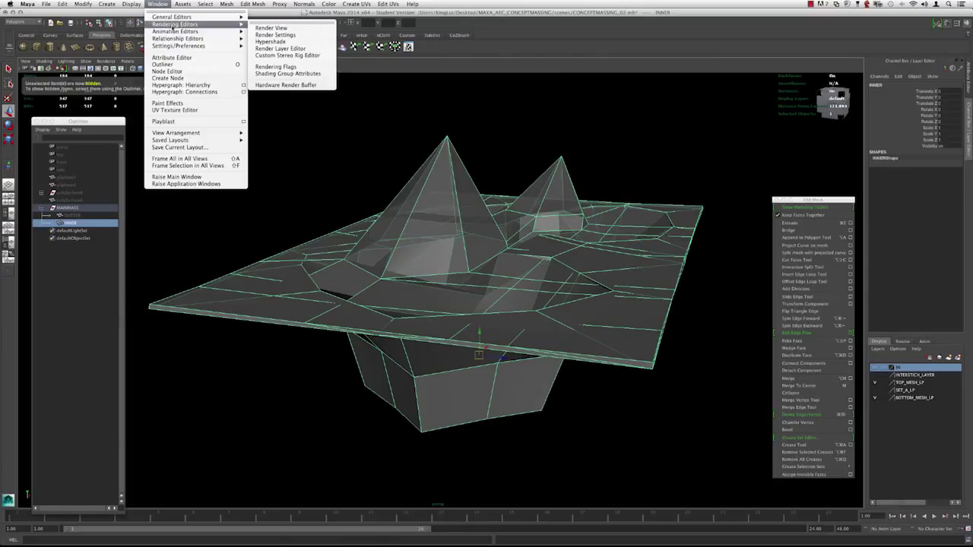
left_click(267, 42)
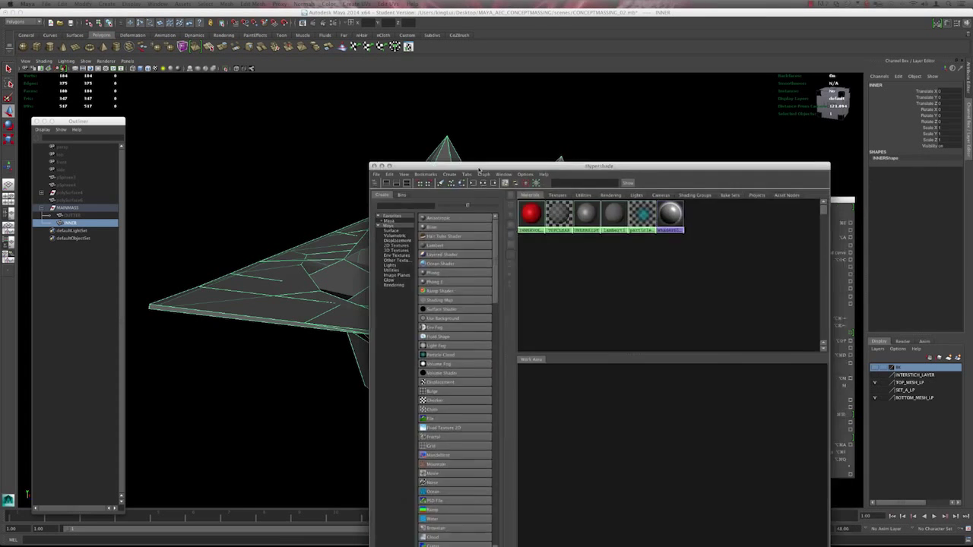
left_click_drag(453, 163, 599, 101)
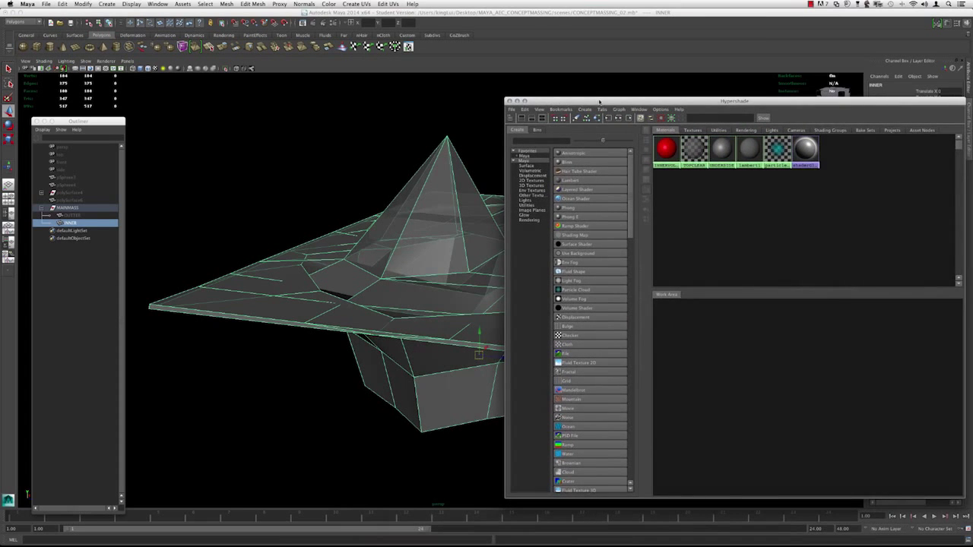
scroll(382, 145, "up", 5)
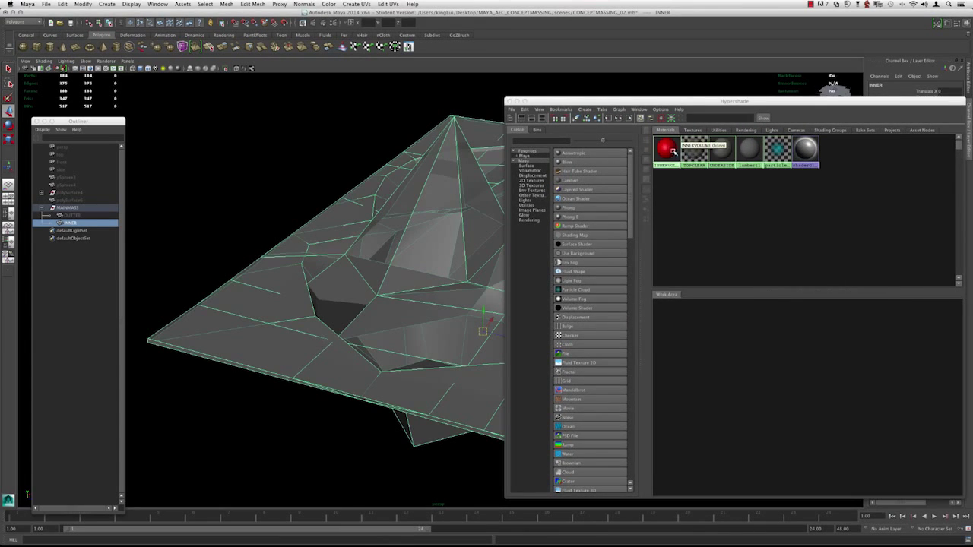
middle_click_drag(667, 147, 490, 162)
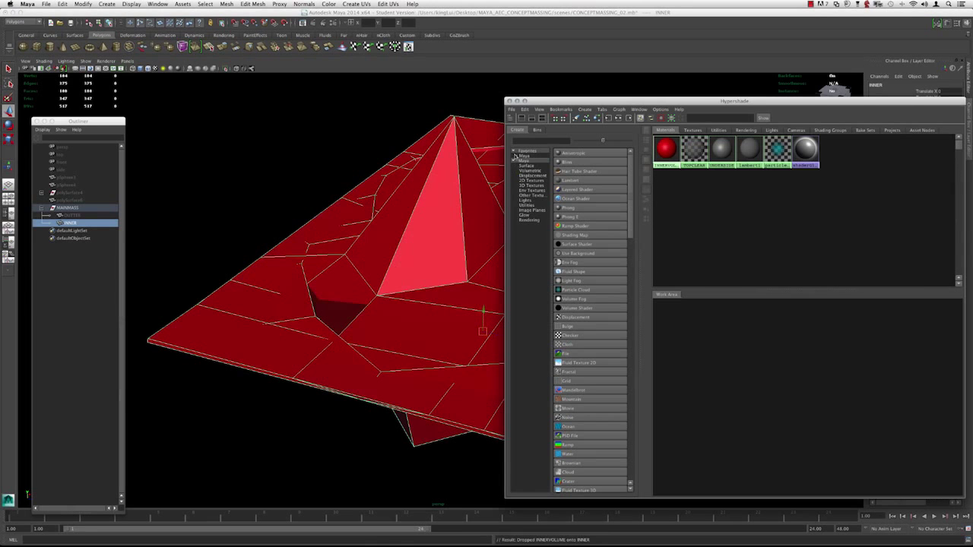
left_click(509, 100)
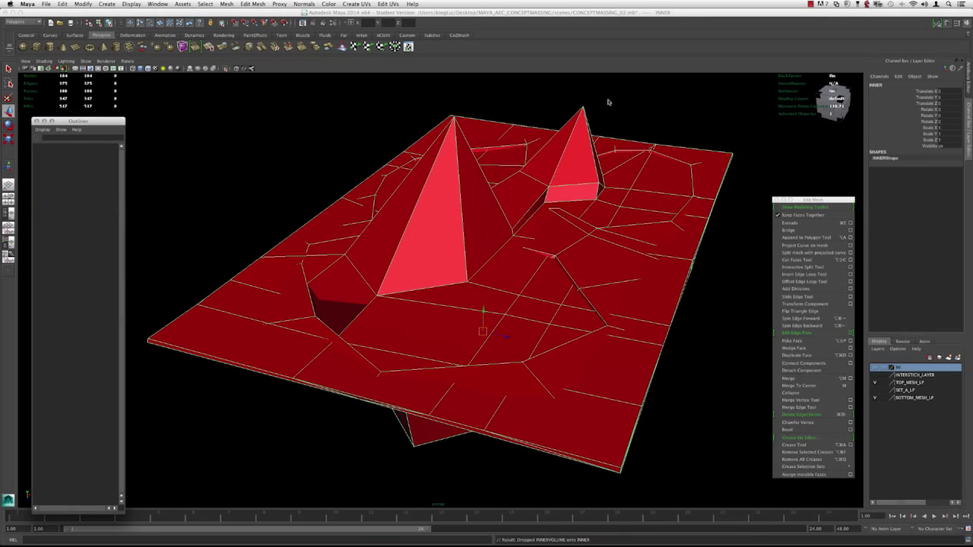
Examine the INNER mesh from above and below, smoothed and unsmoothed, for edges poking through its surfaces
left_click_drag(610, 100, 517, 256, "alt")
key("3")
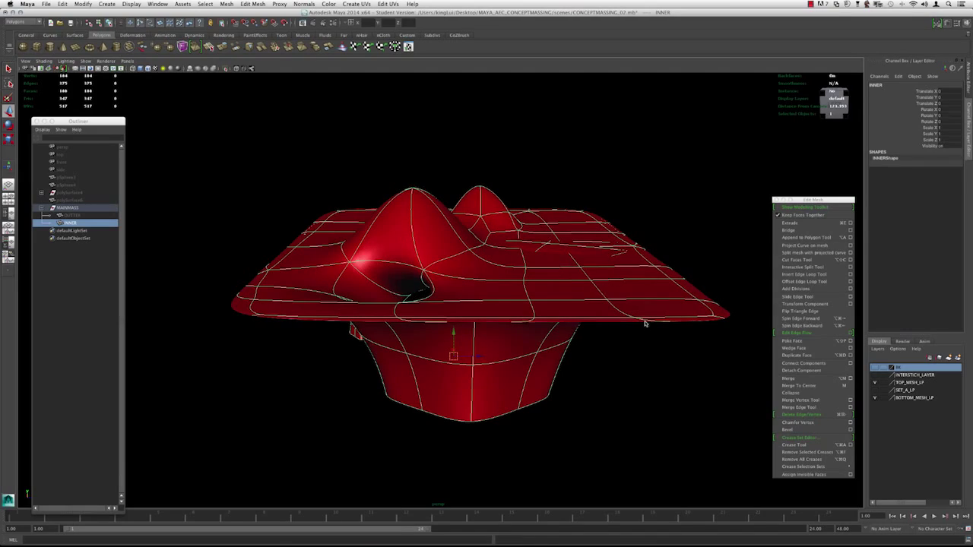
left_click_drag(568, 276, 525, 284, "alt")
scroll(479, 296, "up", 5)
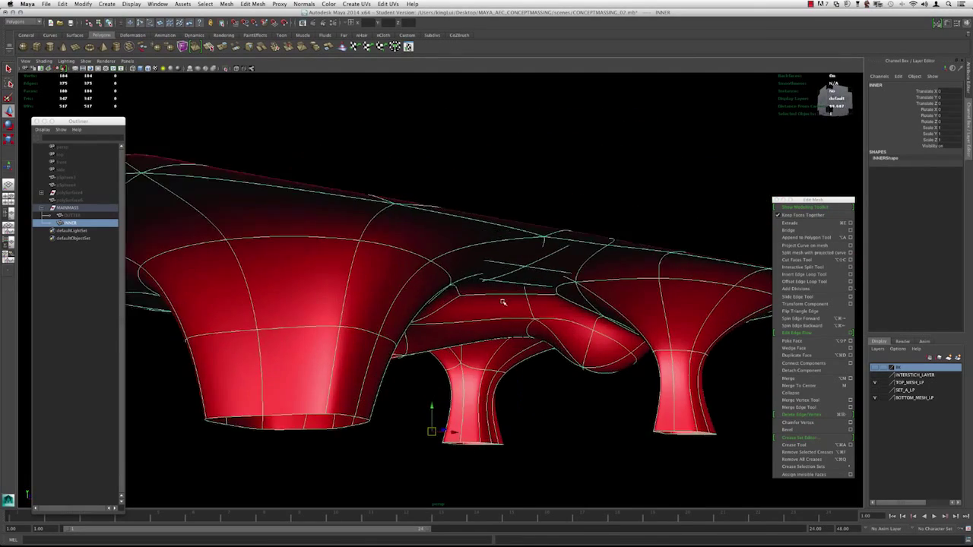
scroll(517, 247, "up", 5)
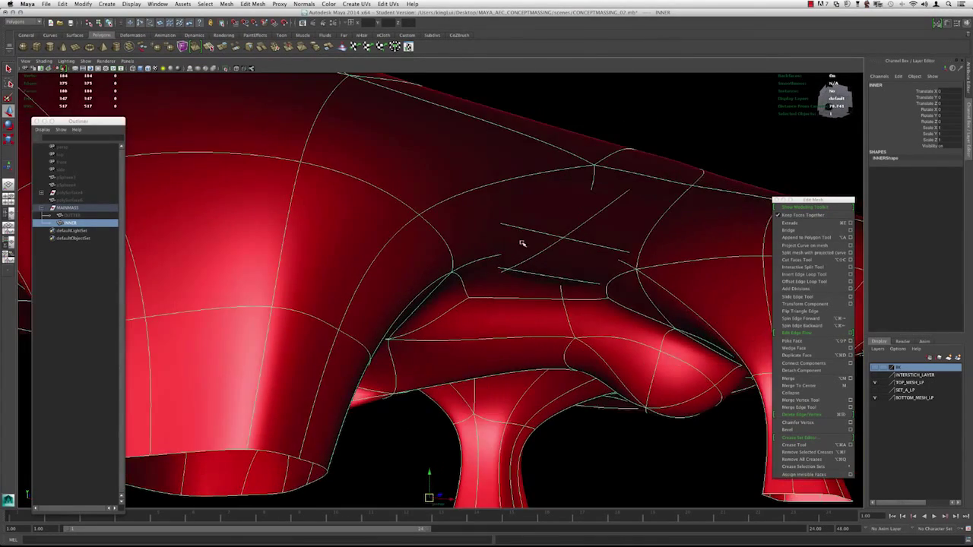
key("1")
scroll(494, 259, "up", 2)
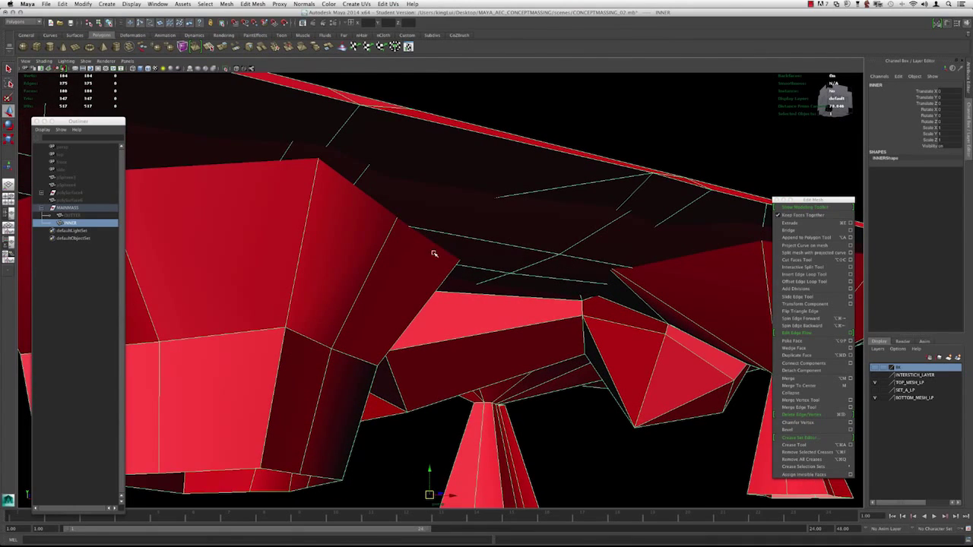
Adjust the vertex between the supports on the INNER mesh's underside where the upper and lower surfaces cross
left_click(560, 254)
mouse_move(557, 257)
left_mouse_down("alt")
mouse_move(558, 273)
mouse_move(509, 280)
mouse_move(497, 297)
mouse_move(598, 311)
mouse_move(532, 337)
left_mouse_up("alt")
left_click(563, 274)
key("4")
key("5")
key("4")
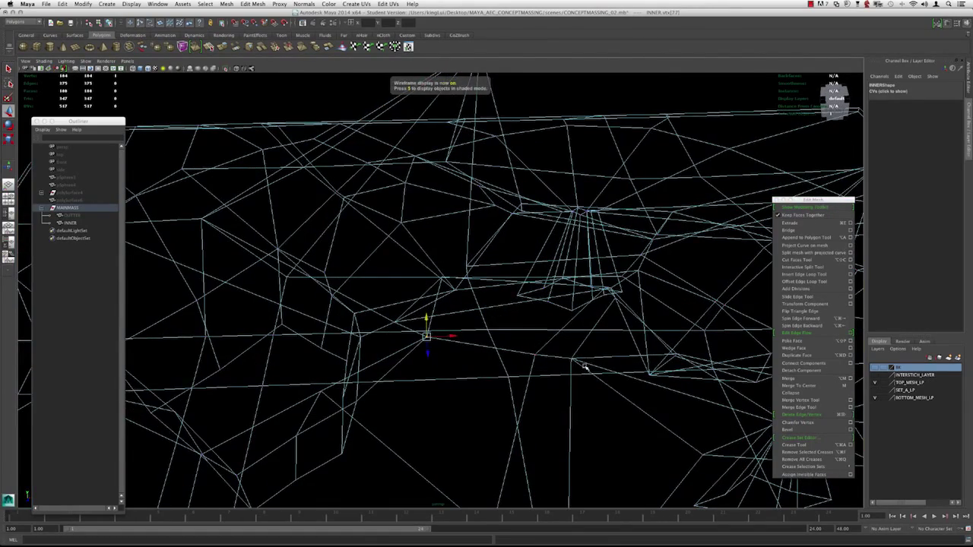
key("5")
With only INNER shown, lower the underside vertex poking through the flat roof area beside the large peak
mouse_move(586, 368)
left_mouse_down("alt")
mouse_move(569, 291)
mouse_move(533, 263)
mouse_move(530, 272)
mouse_move(569, 278)
mouse_move(656, 335)
mouse_move(555, 288)
mouse_move(478, 285)
mouse_move(531, 287)
left_mouse_up("alt")
key("ctrl+shift+h")
key("alt+h")
mouse_move(472, 271)
left_mouse_down("alt")
mouse_move(492, 296)
mouse_move(518, 282)
mouse_move(581, 312)
mouse_move(581, 326)
left_mouse_up("alt")
key("4")
key("5")
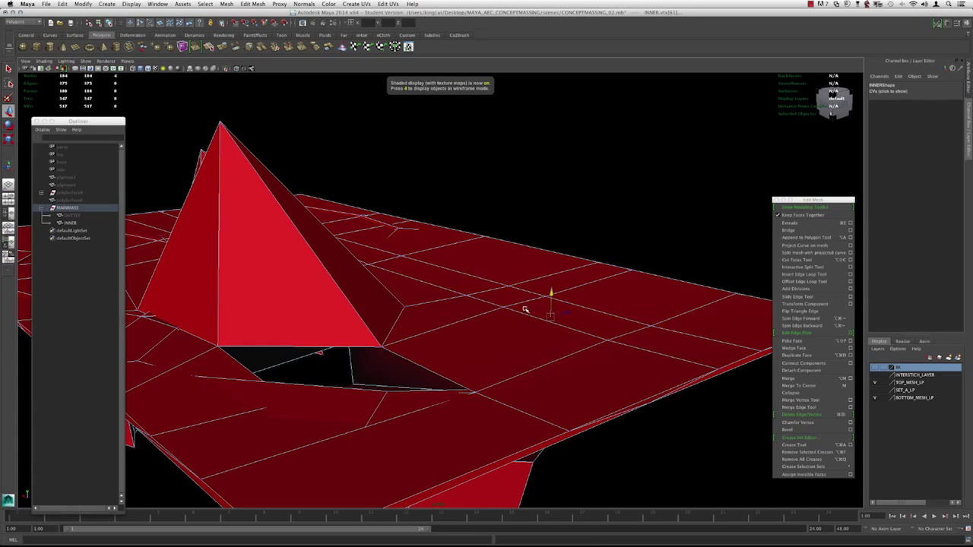
Lower the underside vertex piercing the roof near the slab corner beyond the large peak, and check the smoothed shape
left_click_drag(524, 310, 375, 318, "alt")
key("4")
key("5")
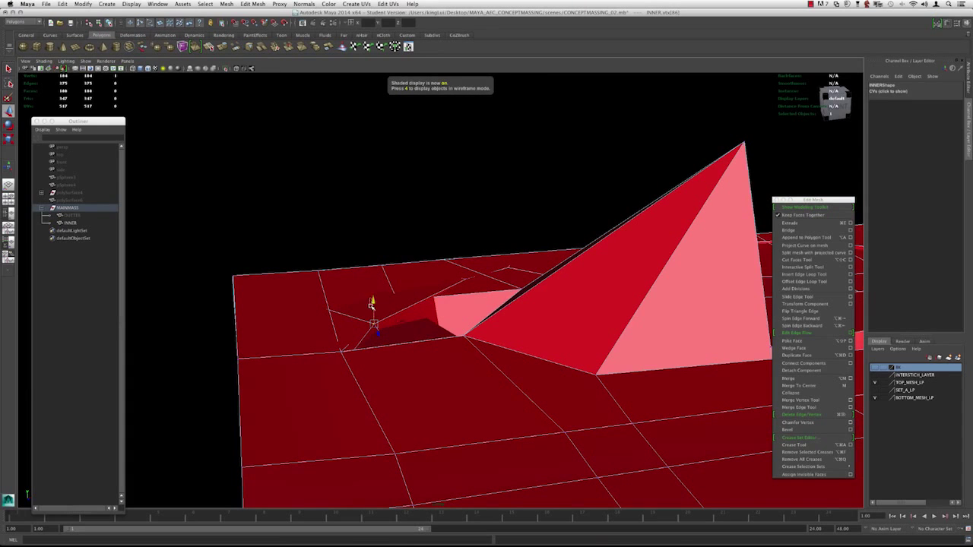
mouse_move(374, 327)
left_mouse_down("alt")
mouse_move(406, 317)
mouse_move(463, 326)
mouse_move(445, 352)
mouse_move(473, 345)
mouse_move(404, 342)
mouse_move(419, 307)
mouse_move(480, 306)
mouse_move(464, 330)
mouse_move(369, 347)
mouse_move(545, 393)
mouse_move(530, 370)
mouse_move(445, 348)
mouse_move(473, 358)
mouse_move(482, 326)
mouse_move(474, 352)
mouse_move(456, 352)
left_mouse_up("alt")
key("3")
key("1")
Lower the underside vertex showing through the INNER roof in front of the gap between the two peaks
key("4")
left_click(499, 308)
left_click_drag(502, 320, 558, 364, "alt")
key("5")
scroll(558, 364, "up", 2)
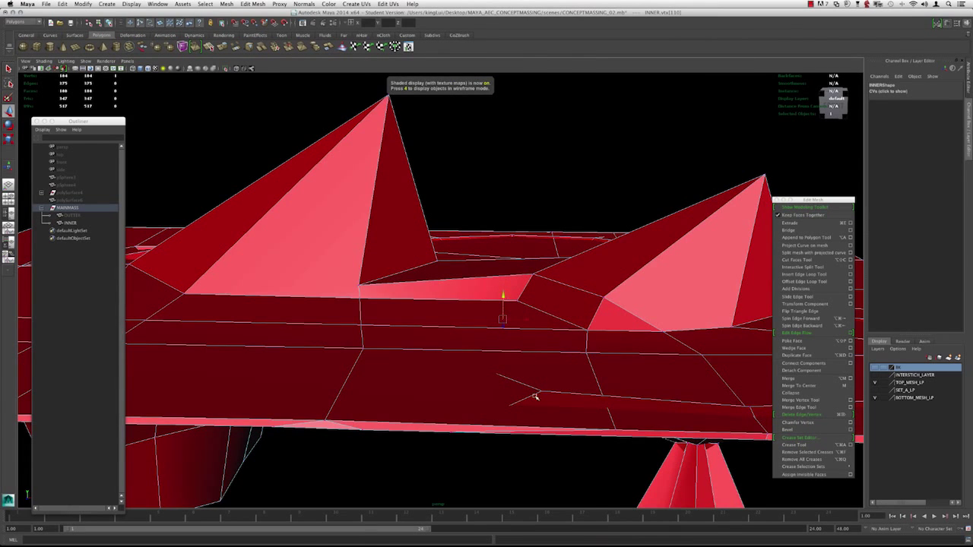
Select and lower the neighbouring underside vertex whose edges still cross the roof near the slab's long edge
key("4")
left_click(533, 365)
left_click_drag(532, 365, 497, 391, "alt")
key("5")
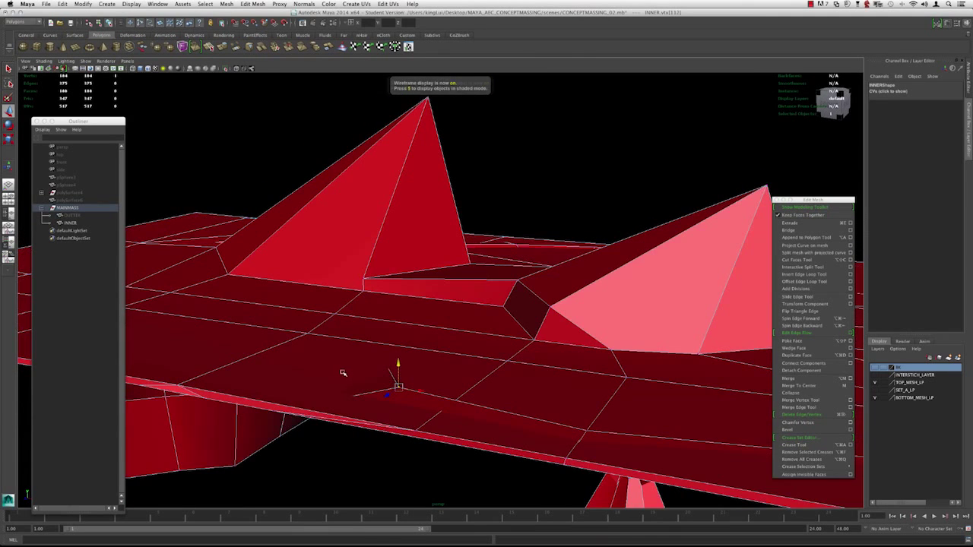
Lower the group of underside vertices piercing the roof between the smaller peak and the nearby slab corner
left_click_drag(472, 409, 506, 396, "alt")
key("4")
left_click_drag(598, 303, 606, 285, "alt")
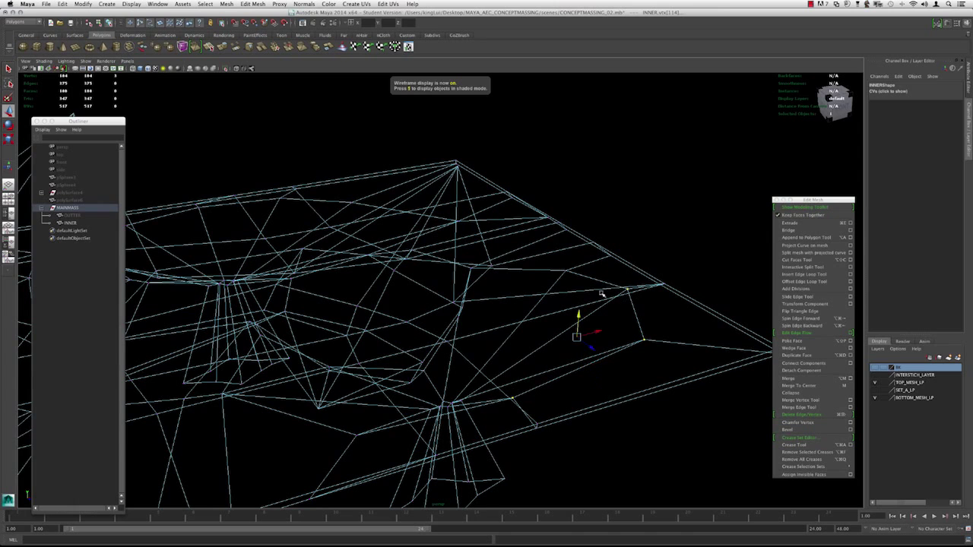
key("5")
mouse_move(600, 284)
left_mouse_down("alt")
mouse_move(586, 284)
mouse_move(564, 311)
mouse_move(525, 304)
mouse_move(463, 284)
mouse_move(422, 247)
left_mouse_up("alt")
key("4")
key("5")
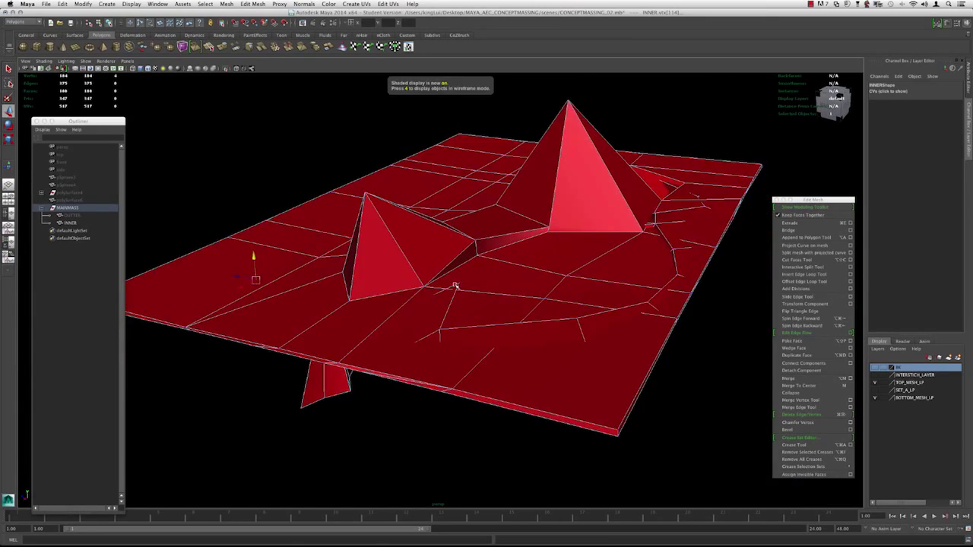
Lower the underside vertices poking through the roof behind the large peak, near the far slab corner
key("4")
mouse_move(460, 289)
left_mouse_down("alt")
mouse_move(380, 297)
mouse_move(322, 233)
mouse_move(426, 221)
mouse_move(418, 212)
left_mouse_up("alt")
key("5")
mouse_move(356, 243)
left_mouse_down("alt")
mouse_move(335, 267)
mouse_move(406, 263)
mouse_move(400, 271)
mouse_move(423, 296)
left_mouse_up("alt")
key("4")
key("5")
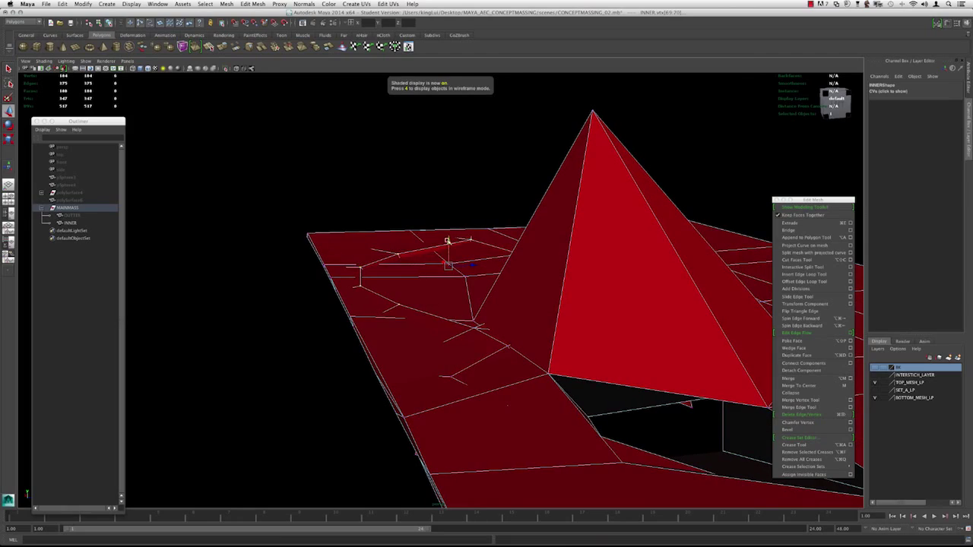
Lower the remaining stray underside vertices between the large peak's base and the adjacent slab edge
mouse_move(450, 249)
left_mouse_down("alt")
mouse_move(479, 259)
mouse_move(407, 290)
mouse_move(337, 288)
mouse_move(375, 282)
mouse_move(395, 300)
mouse_move(371, 305)
mouse_move(428, 302)
mouse_move(461, 263)
left_mouse_up("alt")
key("4")
key("5")
key("4")
key("5")
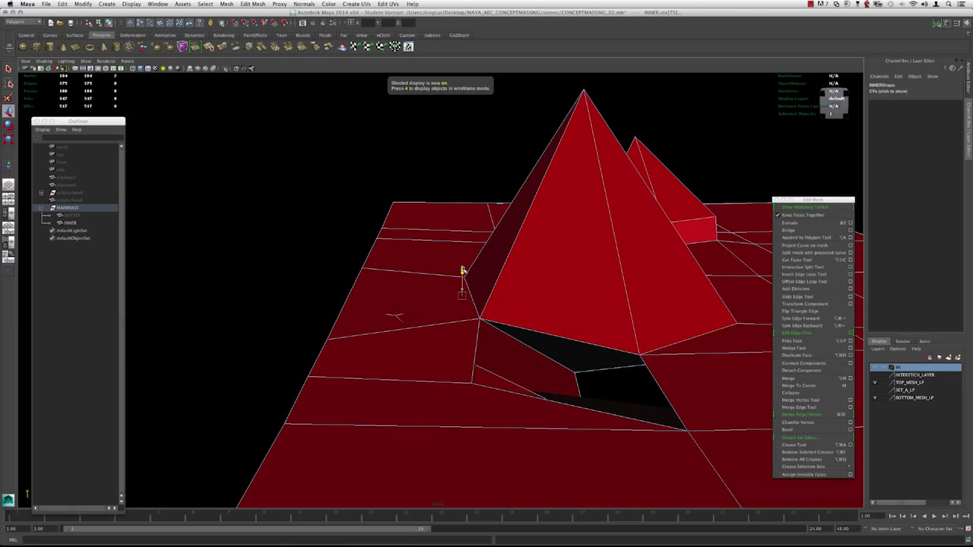
key("4")
left_click(396, 313)
key("5")
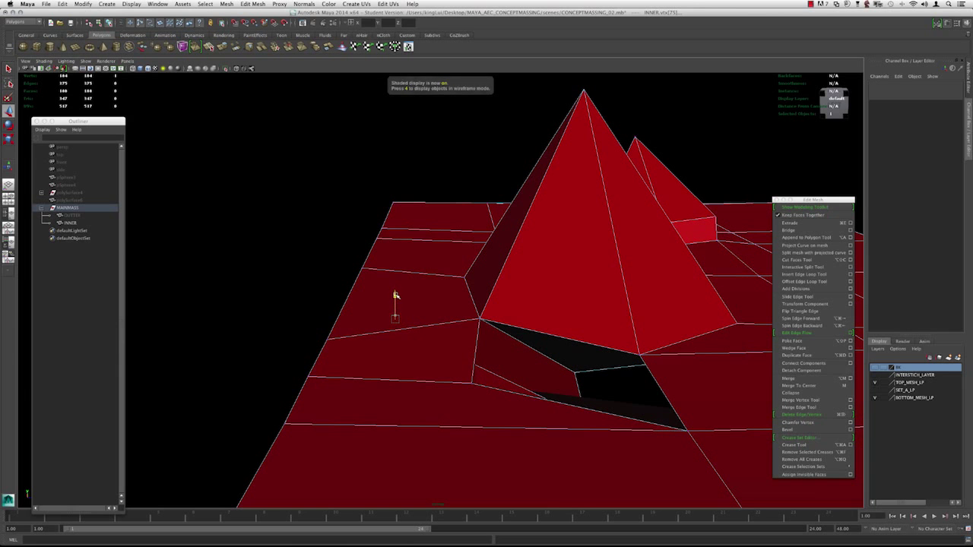
Select the last underside vertices showing beside the roof opening and lower them below the INNER roof surface
left_click_drag(404, 295, 617, 173, "alt")
key("F8")
left_click_drag(547, 198, 464, 206, "alt")
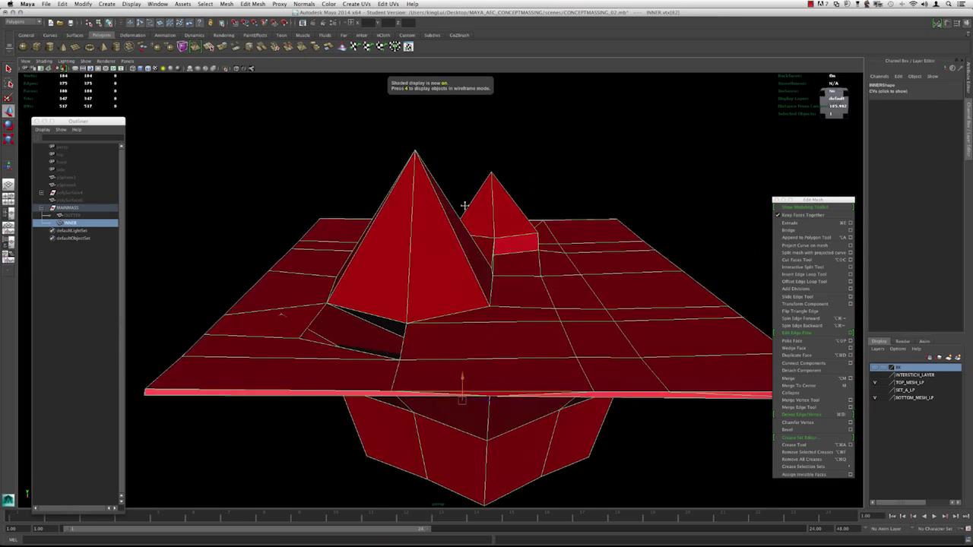
right_click_drag(464, 206, 417, 218, "alt")
left_click_drag(417, 218, 406, 228, "alt")
middle_click_drag(360, 253, 402, 236, "alt")
right_click_drag(402, 236, 334, 270, "alt")
key("4")
mouse_move(360, 261)
left_mouse_down("alt")
mouse_move(341, 258)
mouse_move(362, 264)
left_mouse_up("alt")
key("F8")
left_click(350, 277)
mouse_move(362, 265)
left_mouse_down("alt")
mouse_move(367, 247)
mouse_move(402, 275)
mouse_move(450, 282)
mouse_move(376, 276)
left_mouse_up("alt")
key("5")
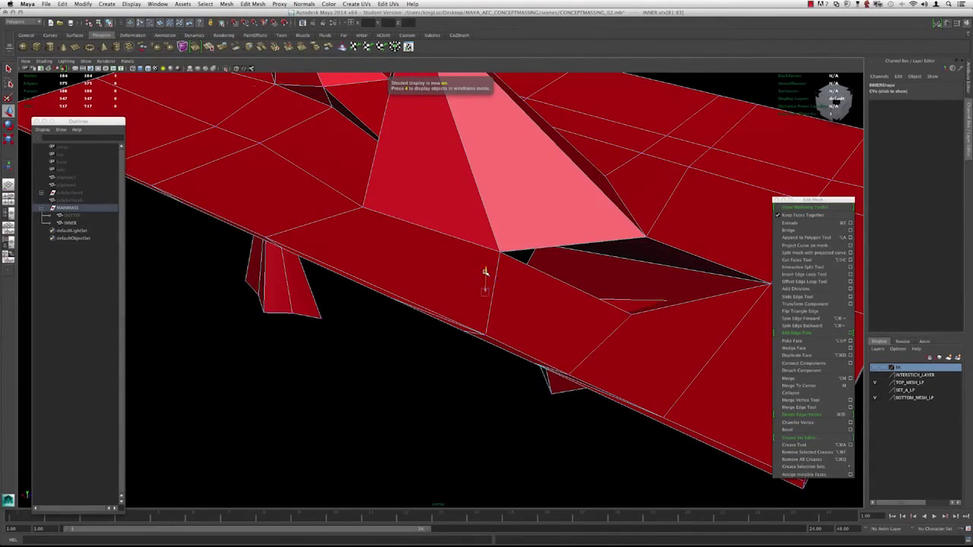
Examine the corrected INNER mesh in wireframe and smoothed display, and return it to unsmoothed shading
scroll(486, 274, "down", 2)
left_click_drag(528, 267, 481, 249, "alt")
key("4")
scroll(482, 249, "up", 10)
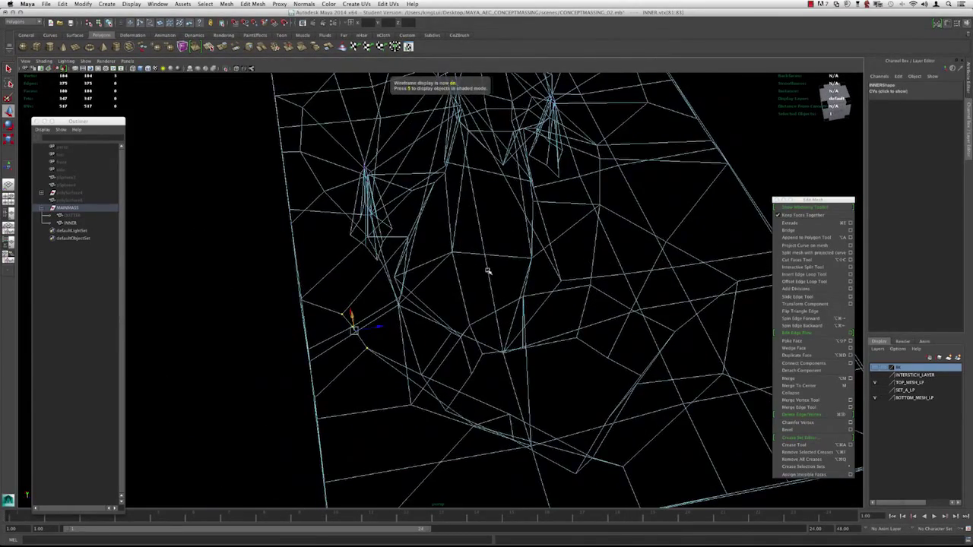
key("5")
key("3")
left_click_drag(480, 284, 459, 220, "alt")
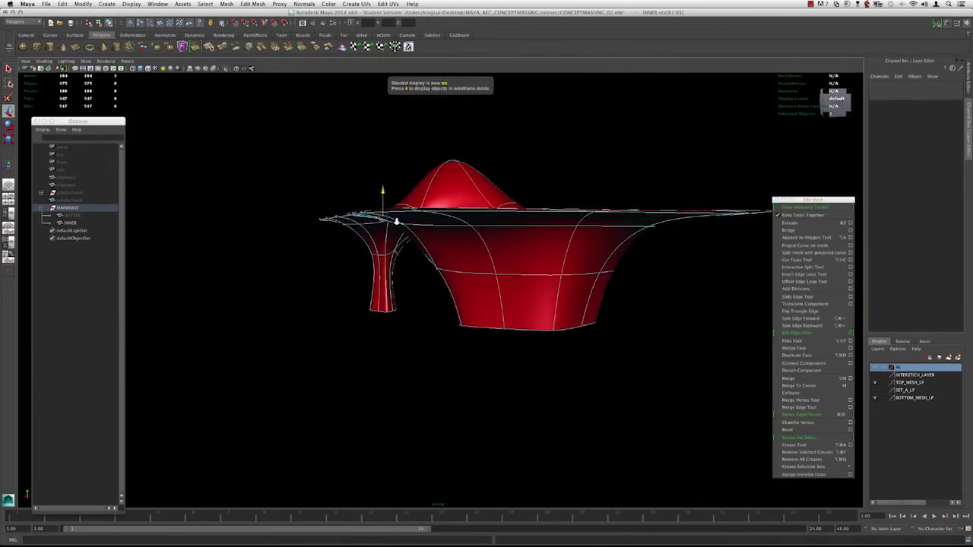
middle_click_drag(459, 220, 443, 265, "alt")
key("1")
left_click_drag(549, 150, 435, 240, "alt")
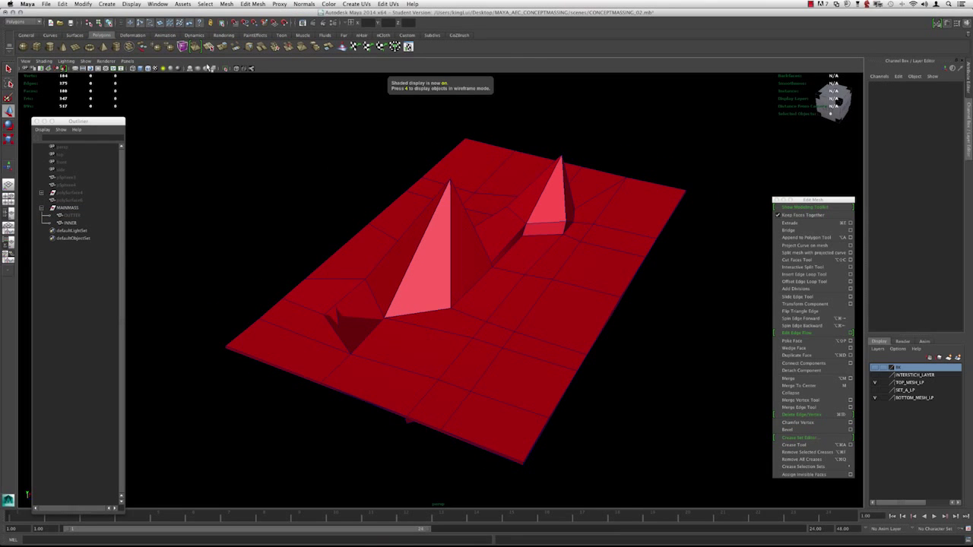
Show all hidden objects and display both MAINMASS shells in smooth preview
left_click(131, 4)
mouse_move(151, 52)
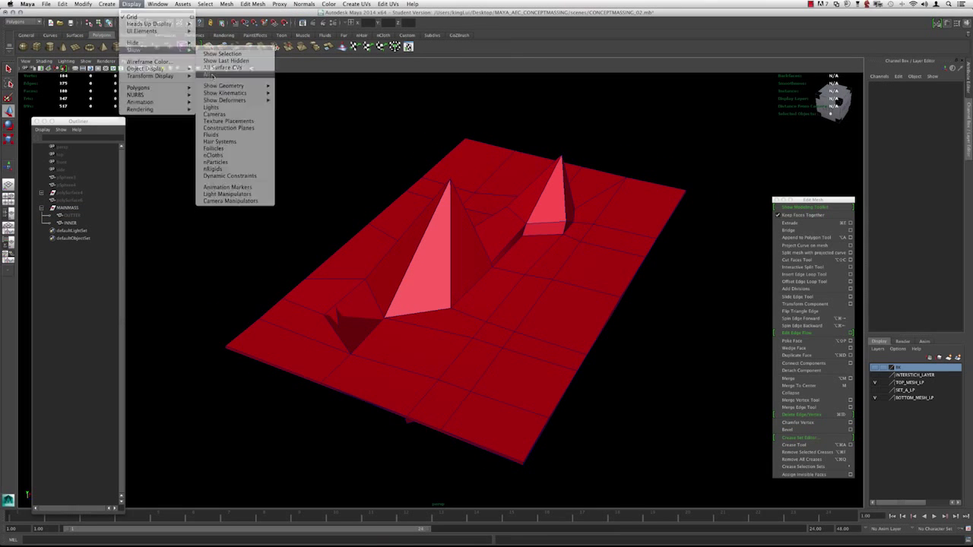
left_click(211, 75)
left_click_drag(423, 185, 444, 185, "alt")
key("z")
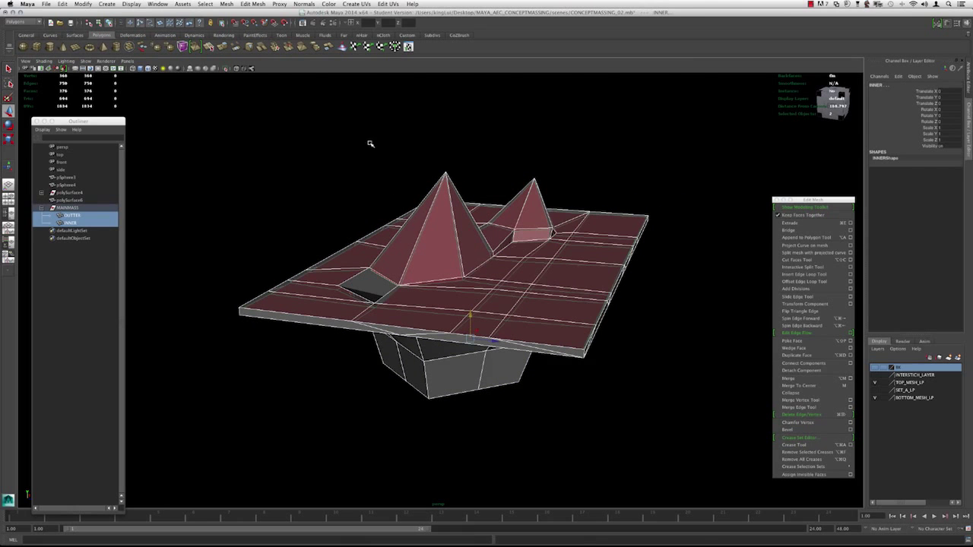
key("3")
left_click(358, 191)
left_click_drag(358, 191, 385, 215, "alt")
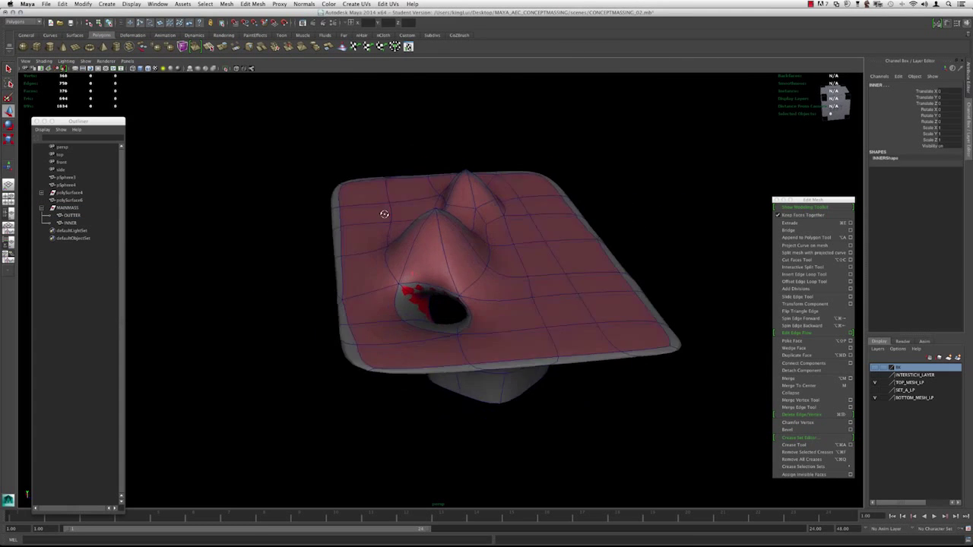
right_click_drag(384, 215, 414, 222, "alt")
left_click_drag(413, 222, 446, 282, "alt")
Select the OUTTER mesh and step its smooth preview divisions down and back up
left_click(315, 276)
left_click_drag(314, 276, 288, 291, "alt")
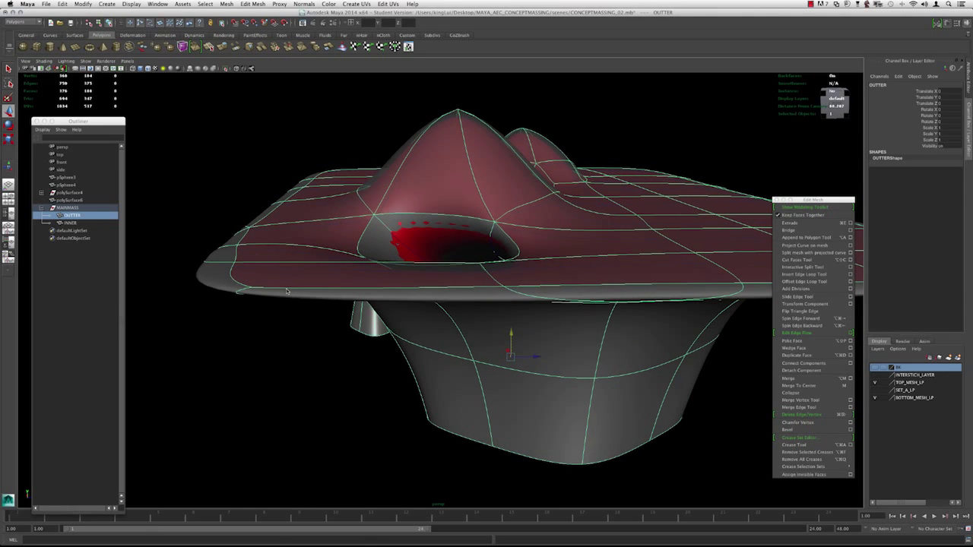
key("Page_Down")
key("Page_Up")
right_click_drag(288, 291, 334, 254, "alt")
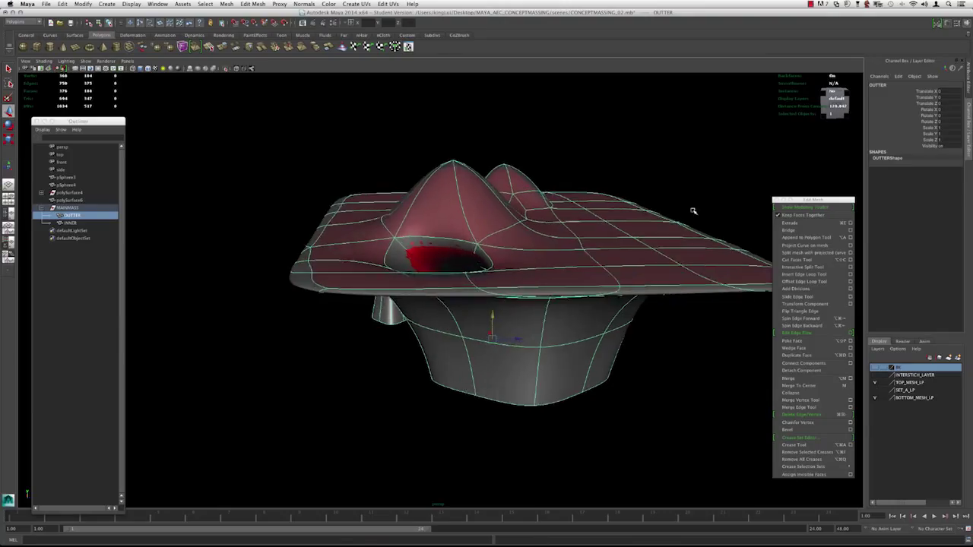
left_click_drag(693, 211, 663, 208, "alt")
left_click_drag(721, 196, 679, 210, "alt")
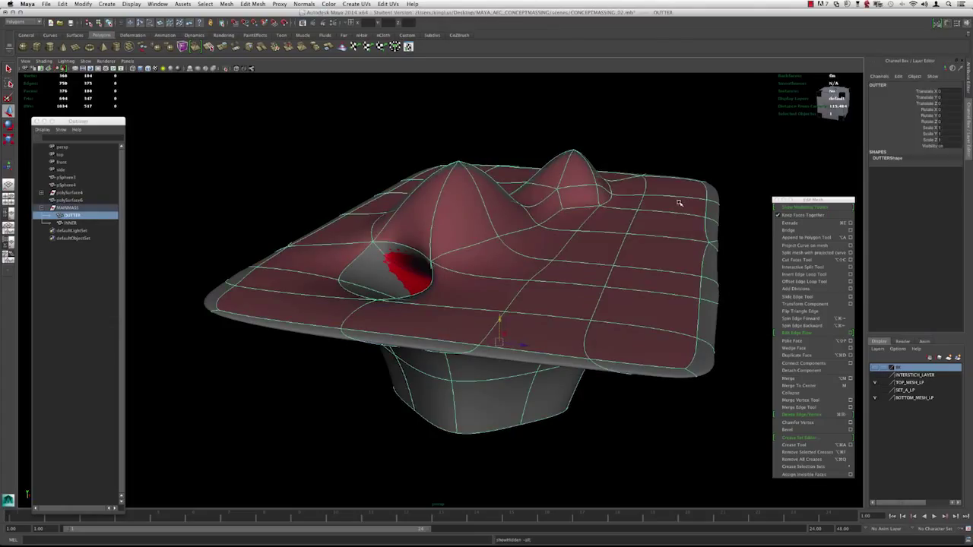
Display the Smooth Mesh attributes of OUTTERShape and move the floating Edit Mesh menu clear of the subdivision settings
key("ctrl+a")
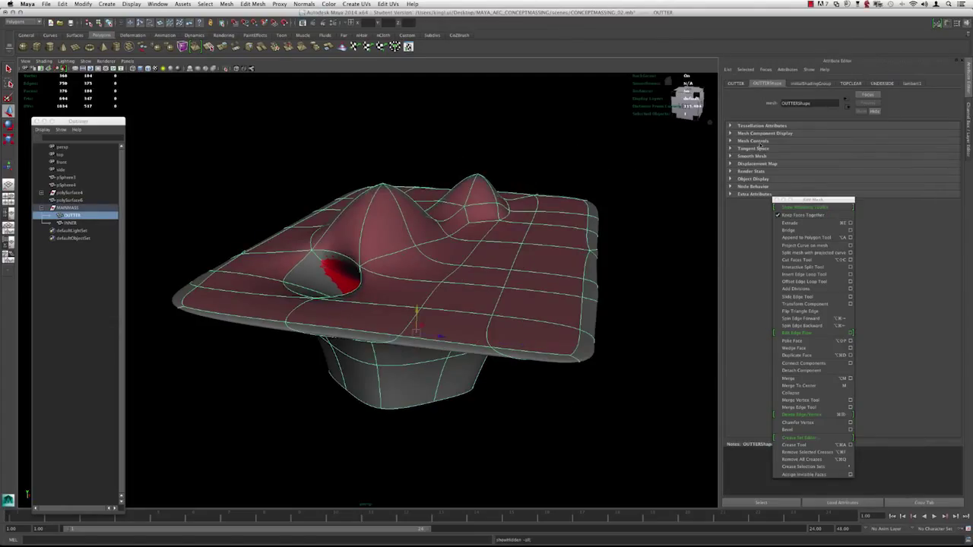
right_click_drag(565, 180, 517, 178, "alt")
left_click_drag(517, 178, 511, 191, "alt")
right_click_drag(514, 150, 567, 175, "alt")
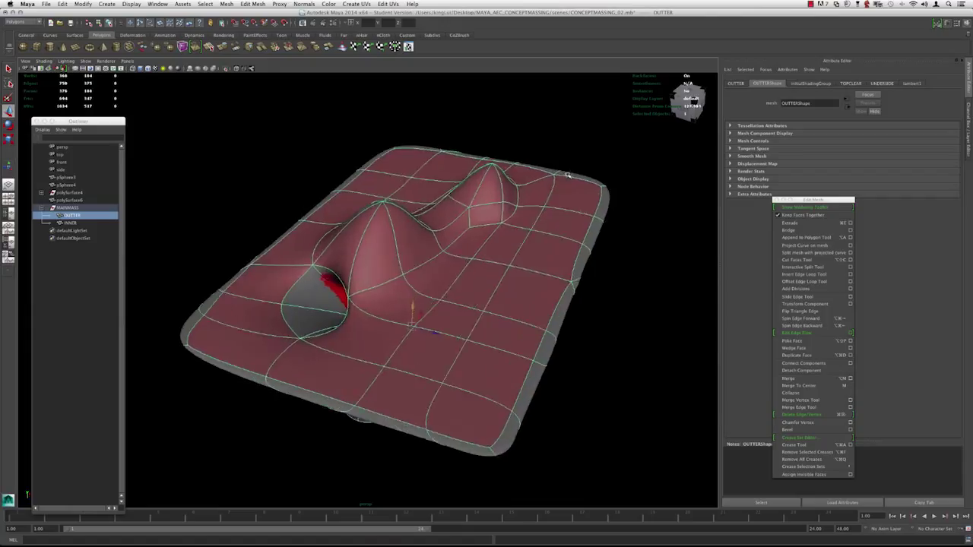
left_click_drag(567, 175, 583, 165, "alt")
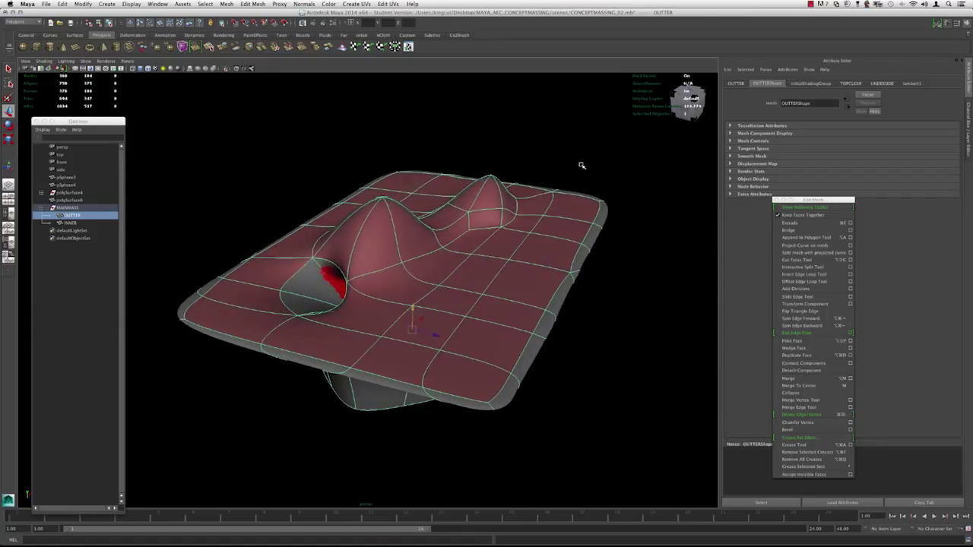
left_click(753, 156)
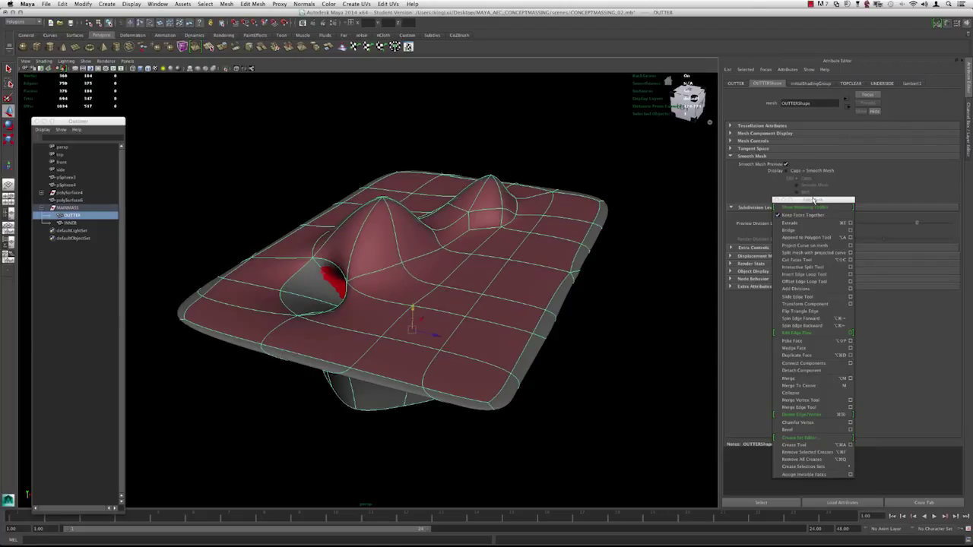
left_click_drag(811, 200, 884, 193)
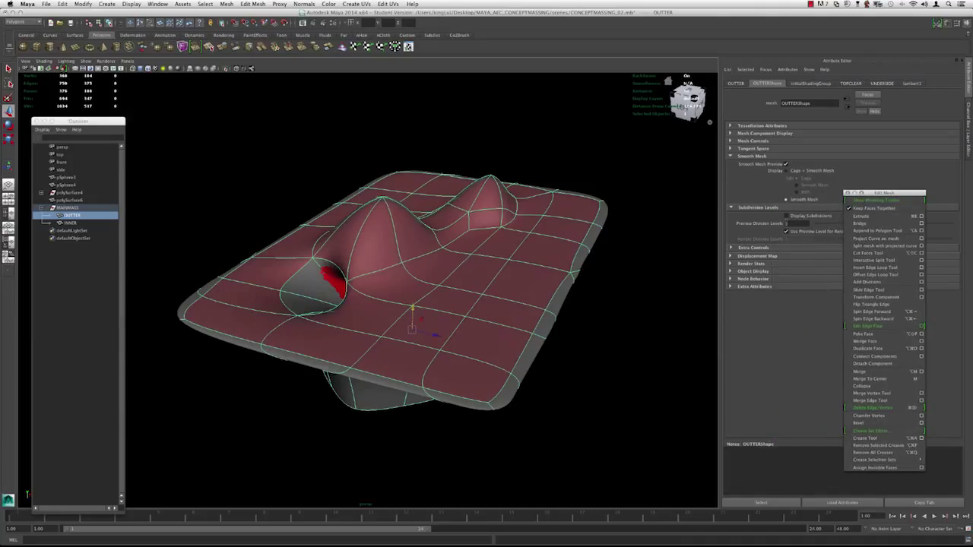
left_click_drag(871, 193, 903, 201)
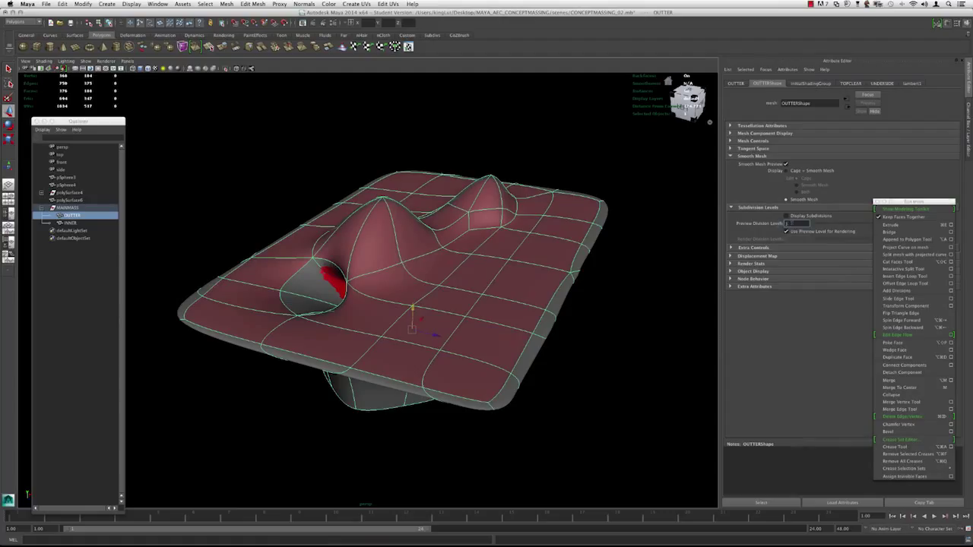
left_click_drag(624, 187, 612, 186, "alt")
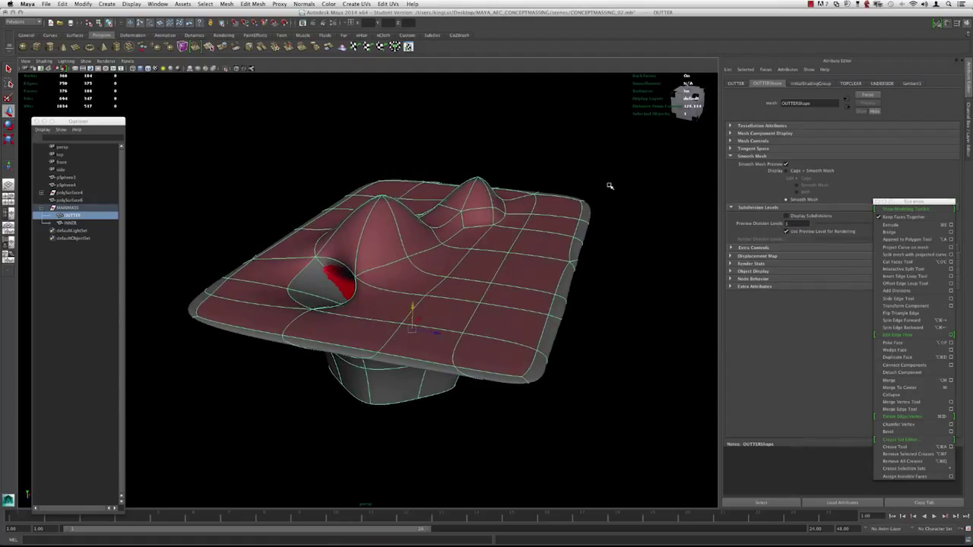
Step the OUTTER preview division level down, and restore the Channel Box with the Edit Mesh menu beside it
key("Page_Down")
right_click_drag(404, 205, 422, 213, "alt")
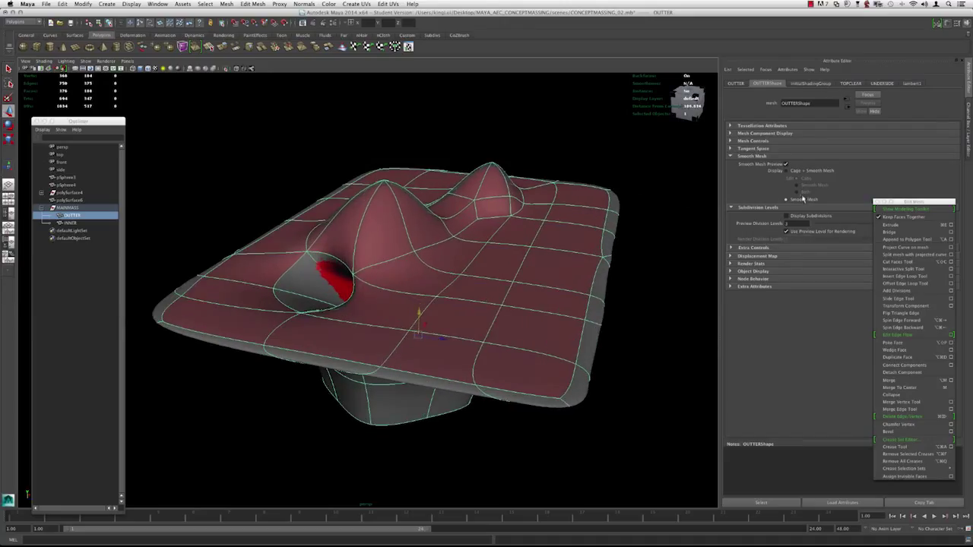
left_click_drag(503, 185, 524, 163, "alt")
key("ctrl+a")
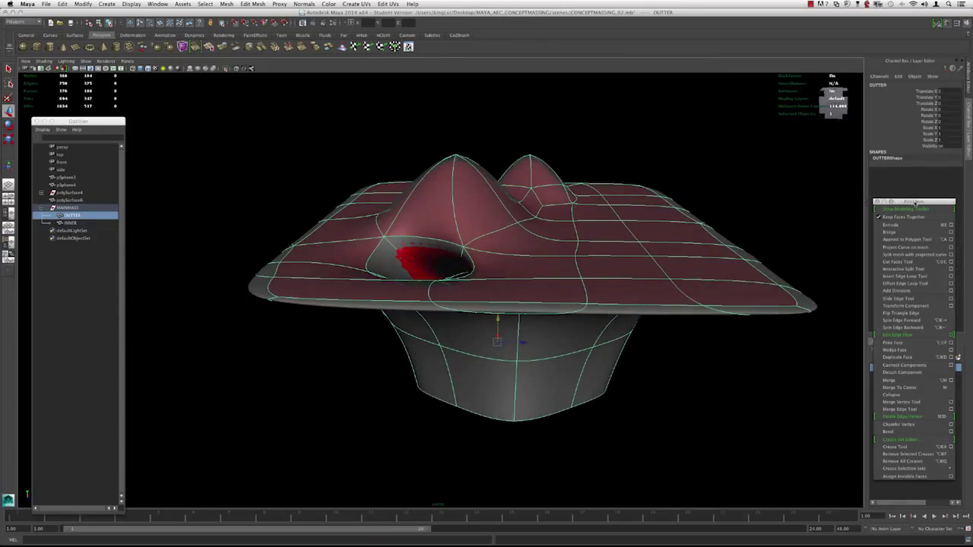
left_click_drag(914, 201, 858, 194)
Compare the OUTTER mesh's smooth preview with its cage-plus-smooth preview
left_click_drag(501, 204, 526, 208, "alt")
key("3")
key("2")
scroll(497, 200, "up", 2)
key("3")
key("3")
left_click_drag(550, 255, 448, 211, "alt")
scroll(462, 239, "down", 3)
Select both the OUTTER and INNER shells and return them to unsmoothed display
left_click(456, 261)
left_click_drag(456, 260, 415, 264, "alt")
right_click_drag(416, 265, 471, 292, "alt")
left_click_drag(472, 292, 467, 220, "alt")
key("1")
left_click_drag(464, 168, 519, 226)
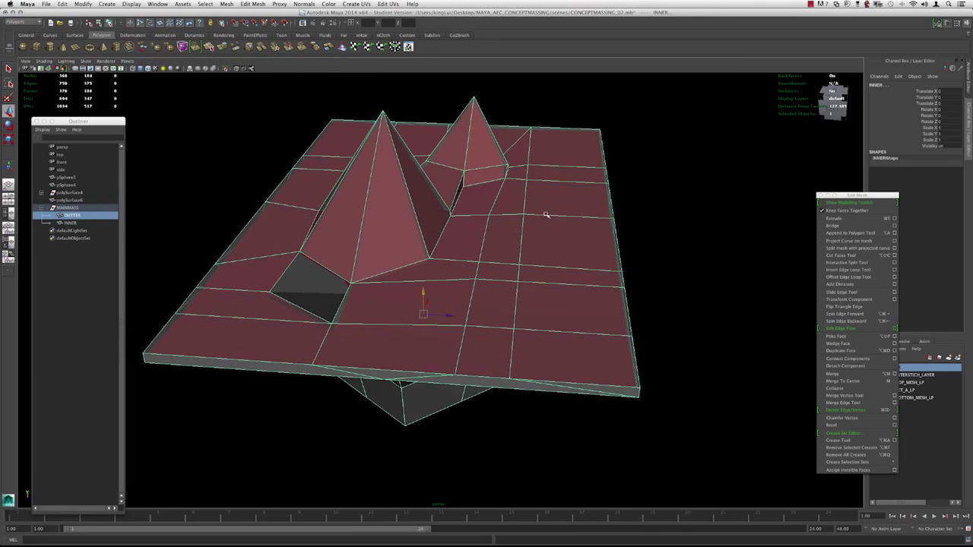
Add the OUTTER mesh to the TOP_MESH_LP layer and set that layer to reference display so it cannot be selected
left_click_drag(871, 192, 833, 190)
left_click_drag(586, 206, 614, 227, "alt")
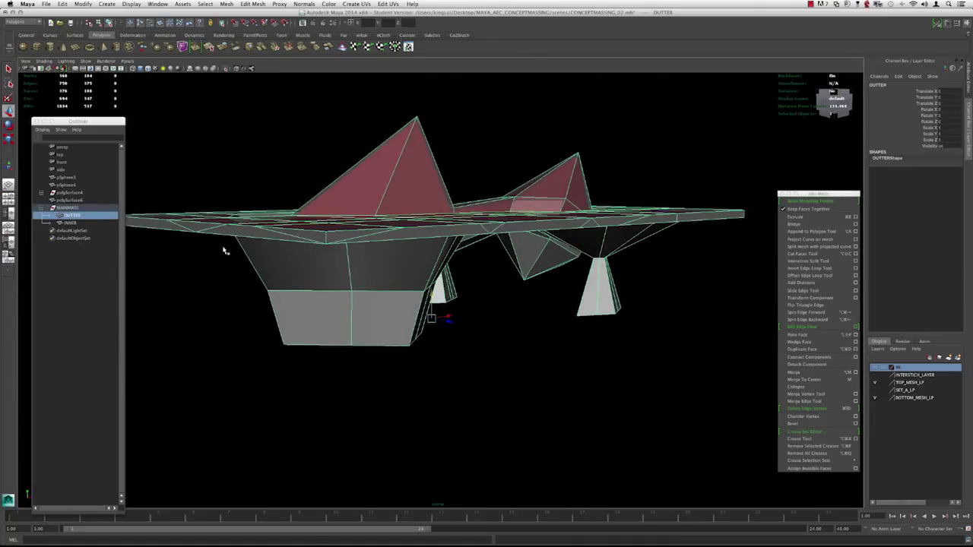
left_click(71, 222)
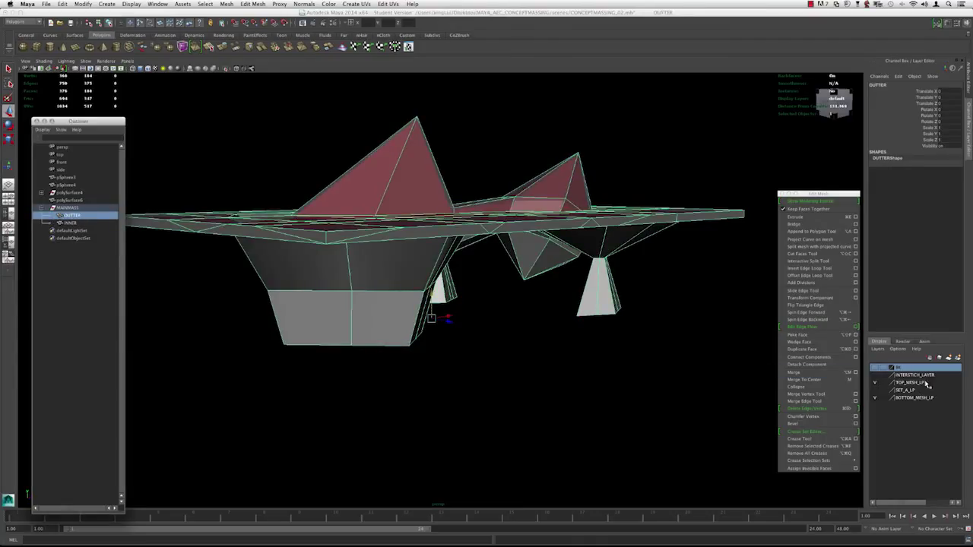
left_click(910, 383)
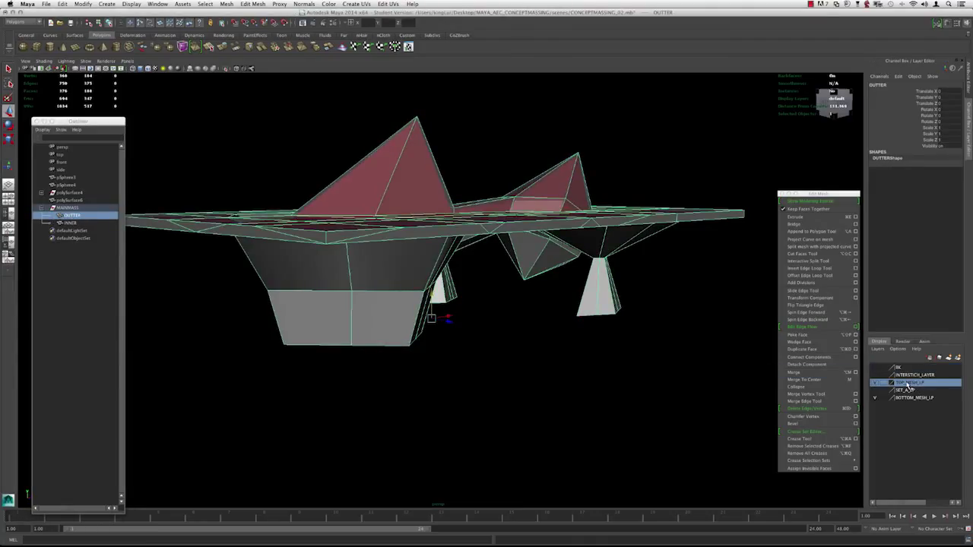
right_click(909, 388)
left_click(891, 383)
left_click(891, 383)
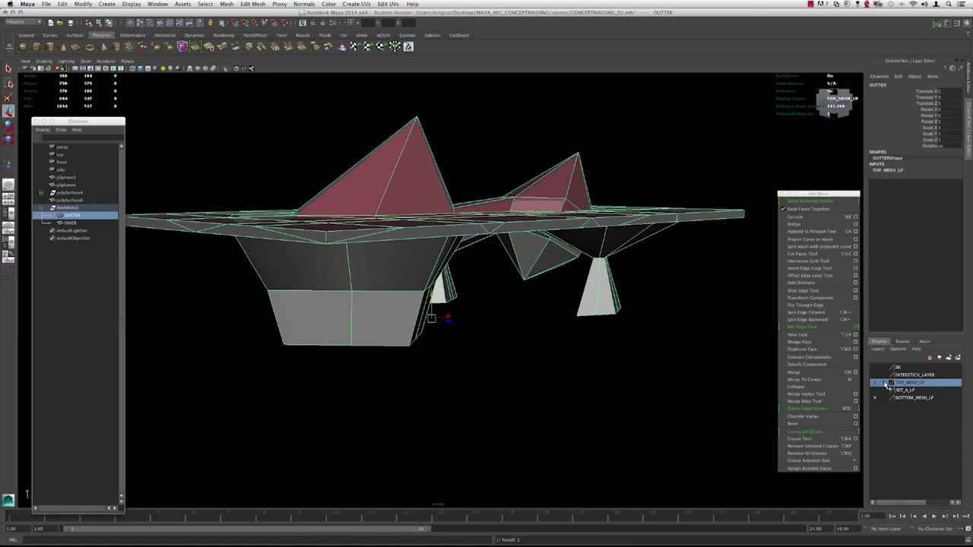
left_click(614, 362)
left_click_drag(535, 318, 545, 332, "alt")
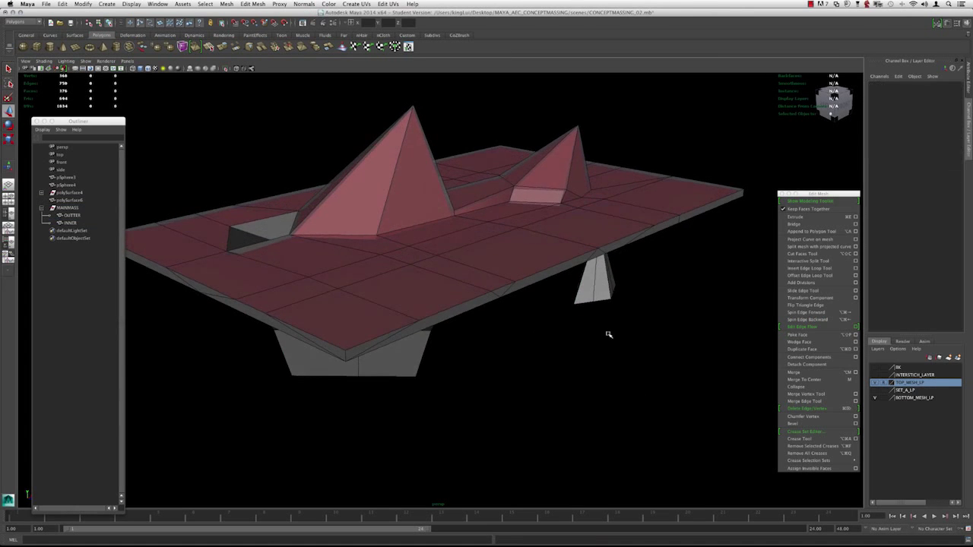
Show the OUTTER mesh as a smooth preview and try TOP_MESH_LP in template display before returning it to reference
left_click(487, 238)
left_click_drag(486, 238, 442, 247, "alt")
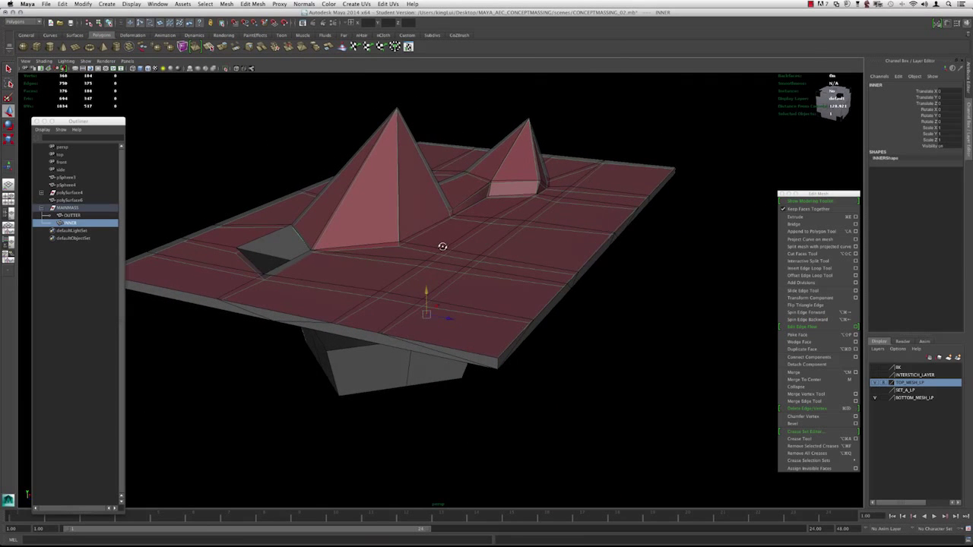
left_click(568, 282)
key("3")
left_click(882, 382)
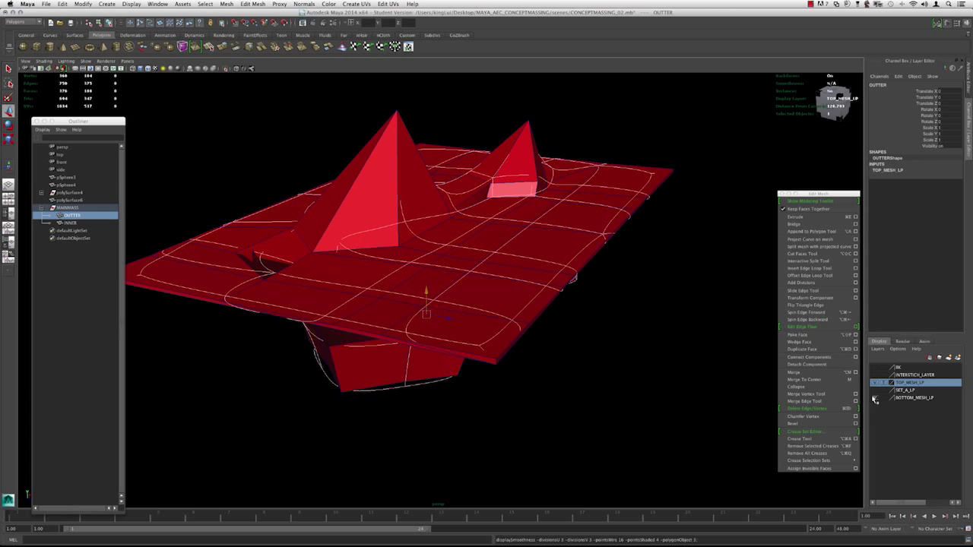
left_click(883, 384)
left_click(646, 354)
Select the INNER shell through the referenced layer and display it as a smooth preview
left_click(462, 238)
key("3")
left_click_drag(565, 284, 477, 291, "alt")
key("3")
Examine the spacing between the two smoothed shells in X-ray display around the funnel, peaks and legs
left_click(238, 68)
left_click_drag(426, 259, 441, 294, "alt")
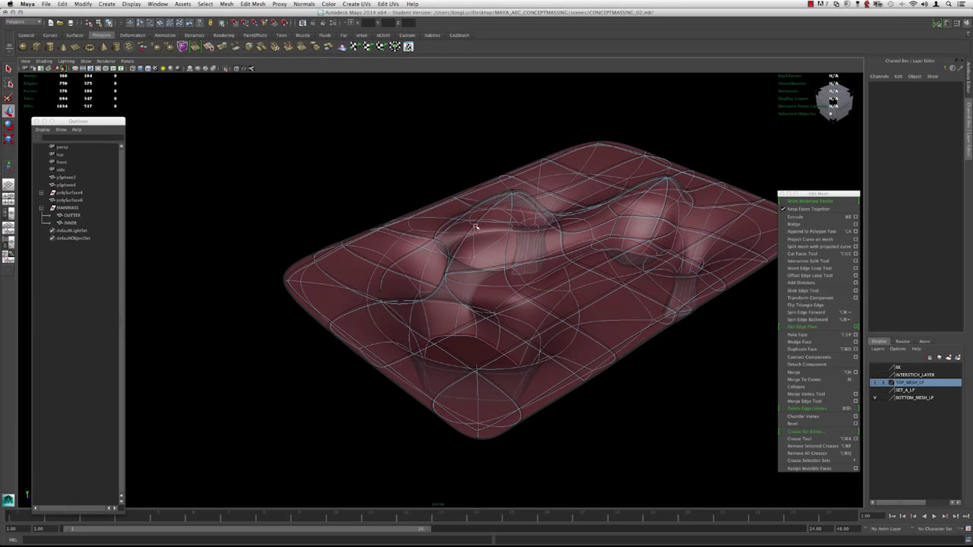
left_click_drag(515, 248, 542, 296, "alt")
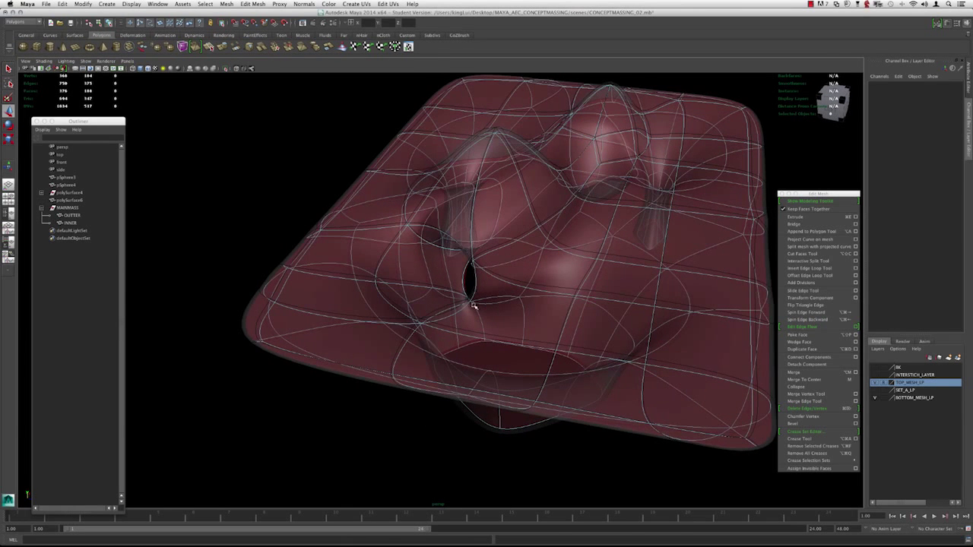
left_click_drag(473, 305, 527, 275, "alt")
left_click_drag(608, 321, 527, 262, "alt")
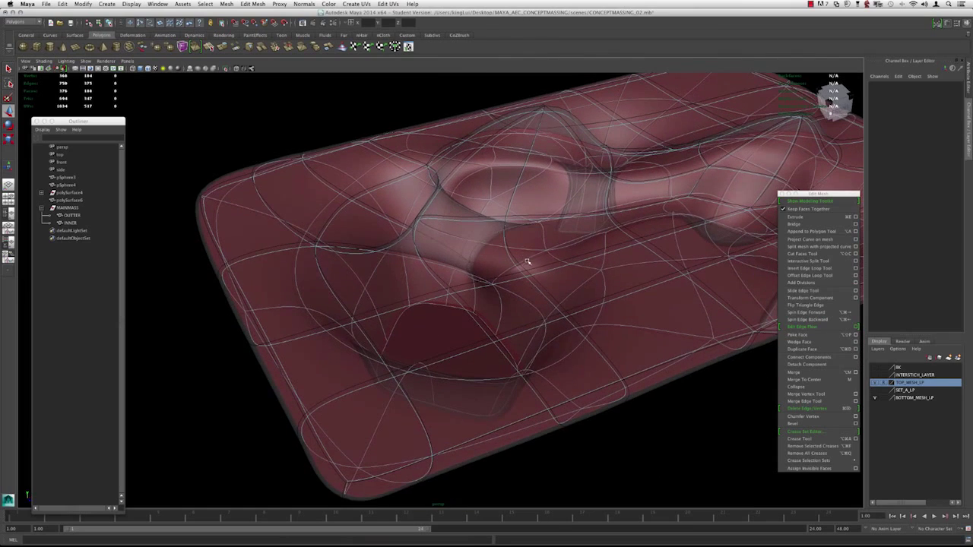
left_click_drag(423, 285, 482, 314, "alt")
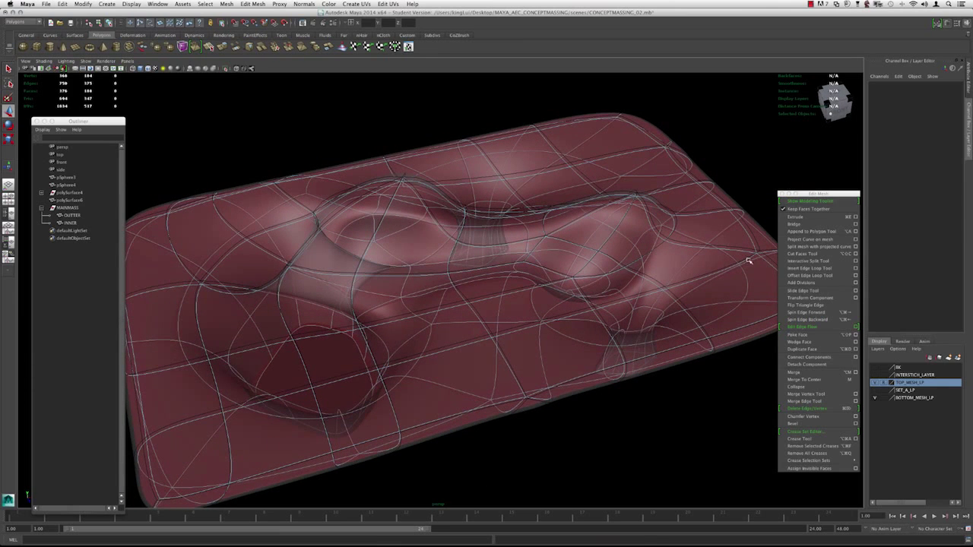
right_click_drag(432, 139, 320, 148, "alt")
middle_click_drag(319, 149, 390, 124, "alt")
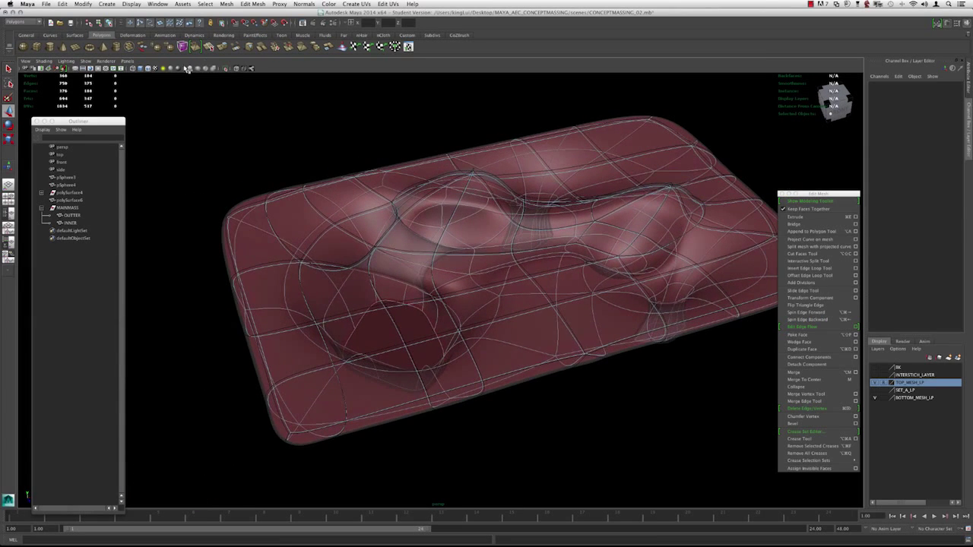
left_click(236, 68)
Return the INNER shell to unsmoothed display and delete a patch of its faces beside the slab's long side
left_click_drag(476, 261, 558, 263, "alt")
key("1")
middle_click_drag(558, 263, 494, 266, "alt")
left_click_drag(502, 269, 497, 269, "alt")
left_click_drag(651, 299, 565, 251, "alt")
left_click(500, 273)
key("3")
key("Delete")
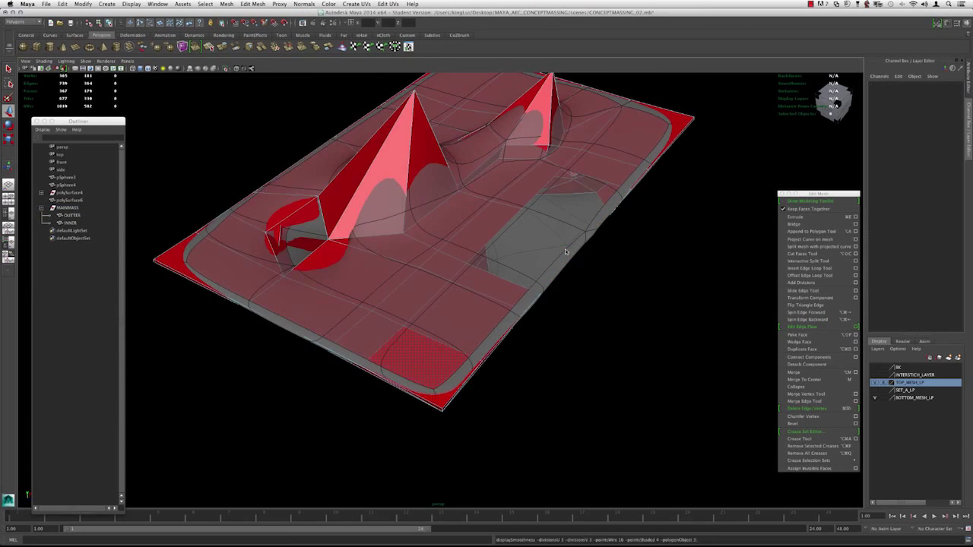
Delete the remaining INNER faces along the same long side of the slab and check the cut in X-ray display
scroll(563, 247, "up", 3)
left_click_drag(561, 246, 523, 257, "alt")
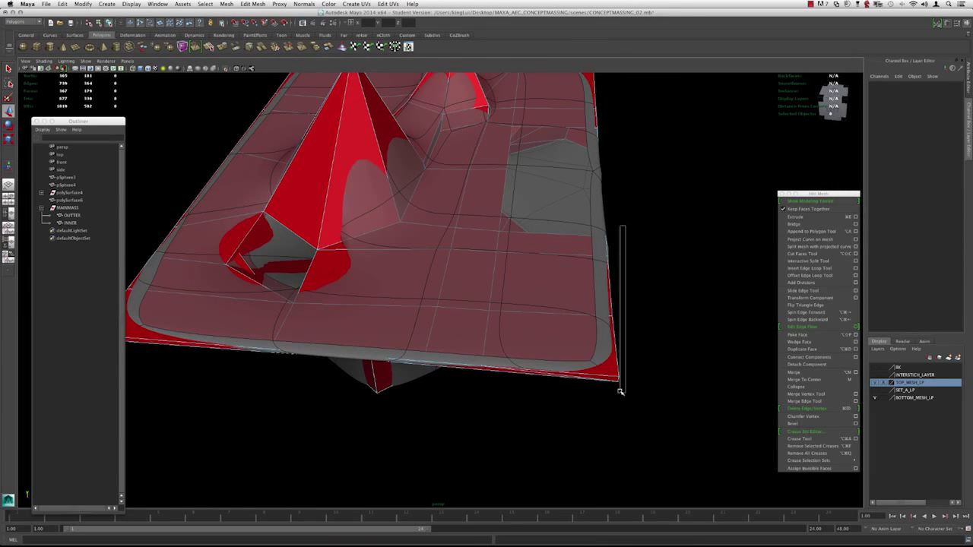
left_click_drag(600, 394, 585, 360, "alt")
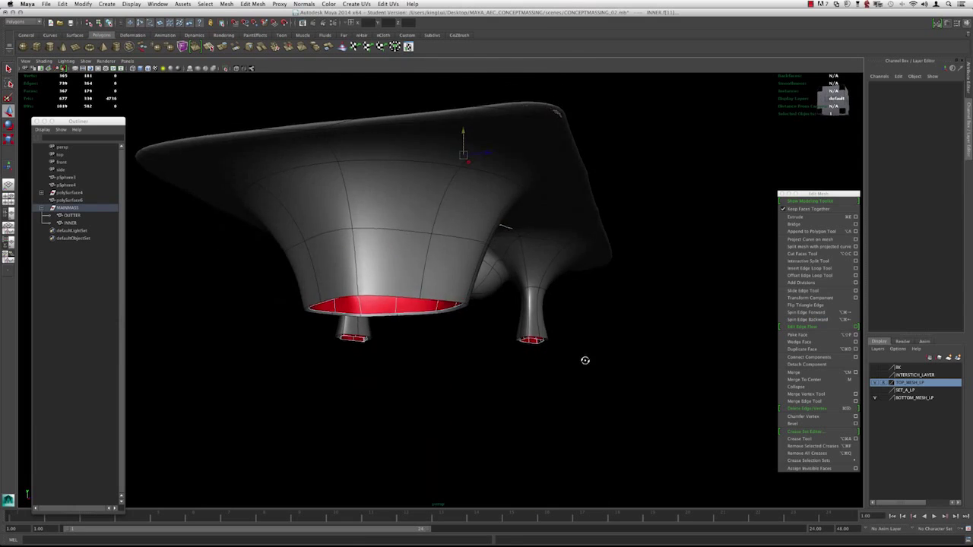
key("4")
left_click_drag(524, 313, 528, 311, "alt")
key("5")
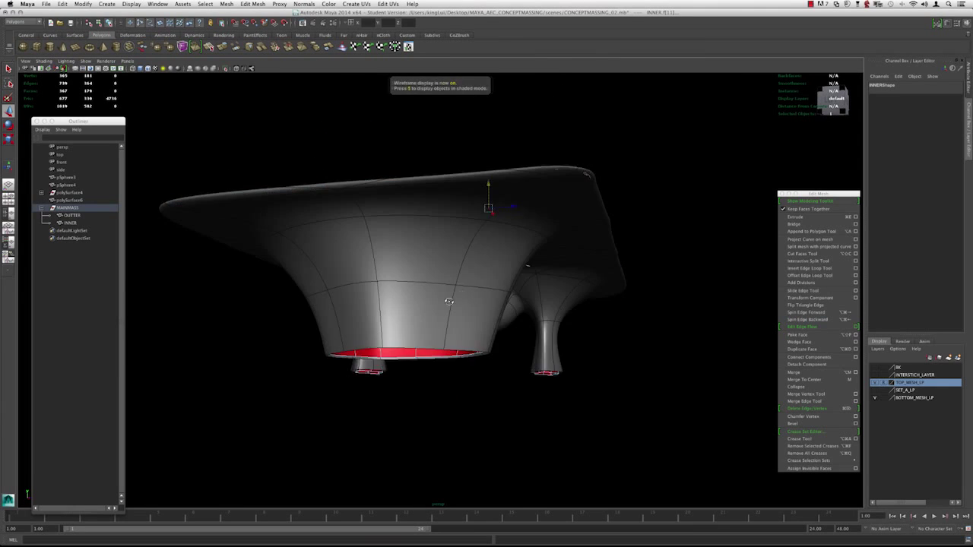
left_click_drag(450, 301, 421, 305, "alt")
left_click(235, 71)
left_click_drag(345, 206, 448, 243, "alt")
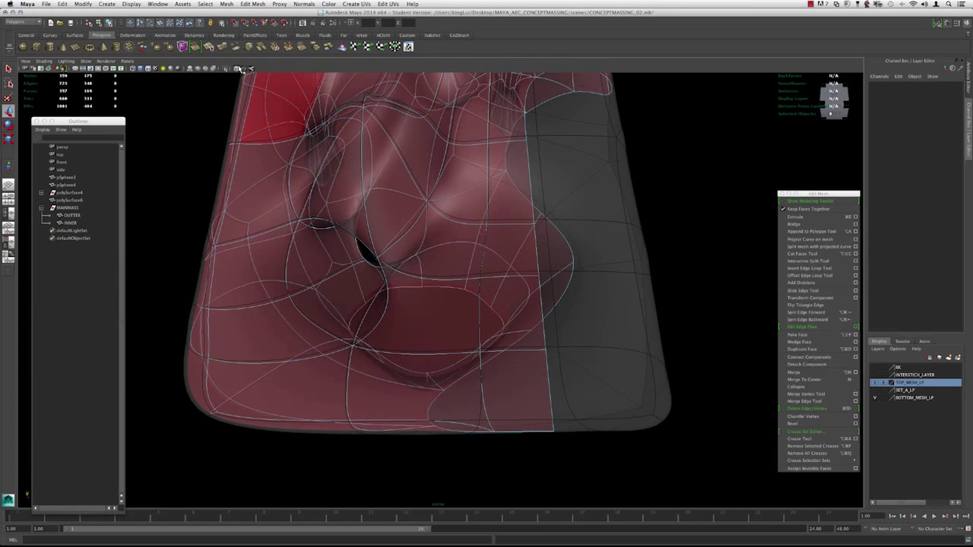
Switch the TOP_MESH_LP layer to template display so the smoothed INNER shell shows against the OUTTER wireframe
left_click_drag(251, 84, 401, 175, "alt")
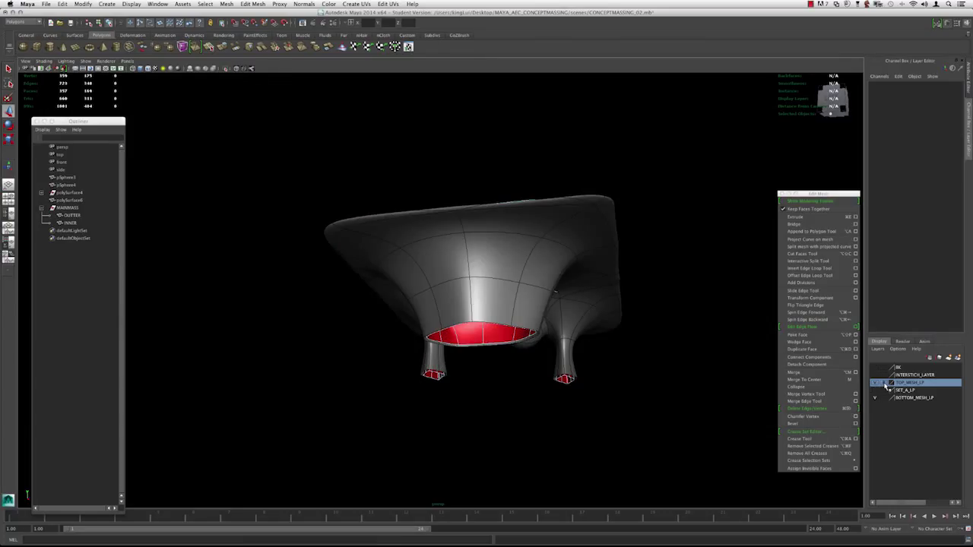
right_click_drag(517, 244, 535, 260, "alt")
left_click_drag(535, 260, 526, 231, "alt")
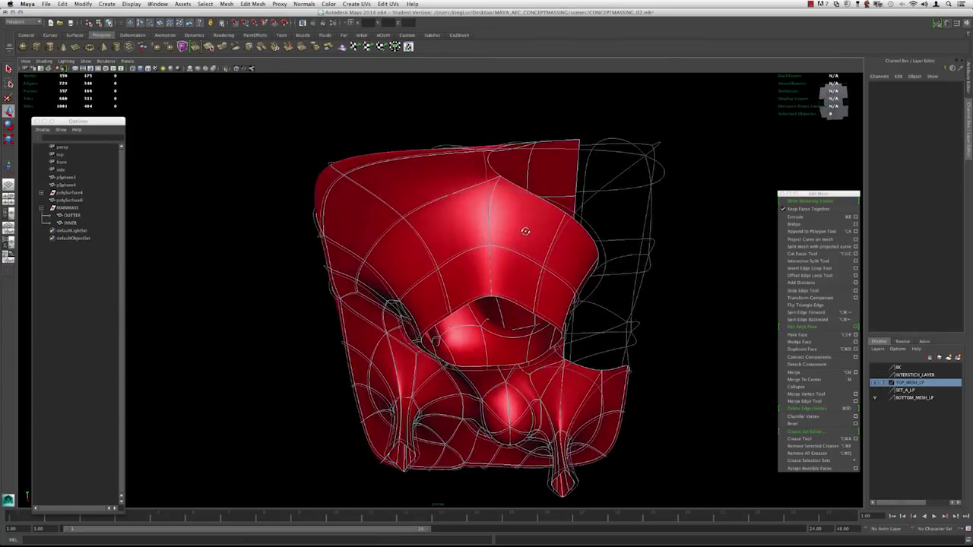
left_click_drag(407, 198, 399, 247, "alt")
left_click_drag(456, 329, 373, 332, "alt")
Select the strip of INNER faces across the slab's end, leaving the funnel faces below out of the selection
key("1")
left_click_drag(240, 319, 239, 318, "shift")
left_click_drag(312, 334, 351, 352, "alt")
mouse_move(561, 404)
left_mouse_down("alt")
mouse_move(563, 385)
mouse_move(561, 400)
left_mouse_up("alt")
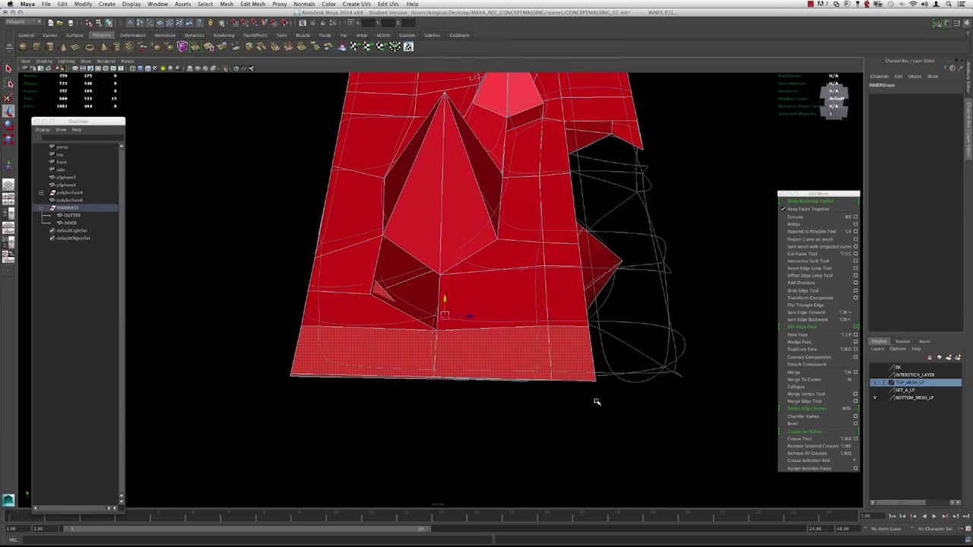
left_click_drag(396, 400, 402, 352, "alt")
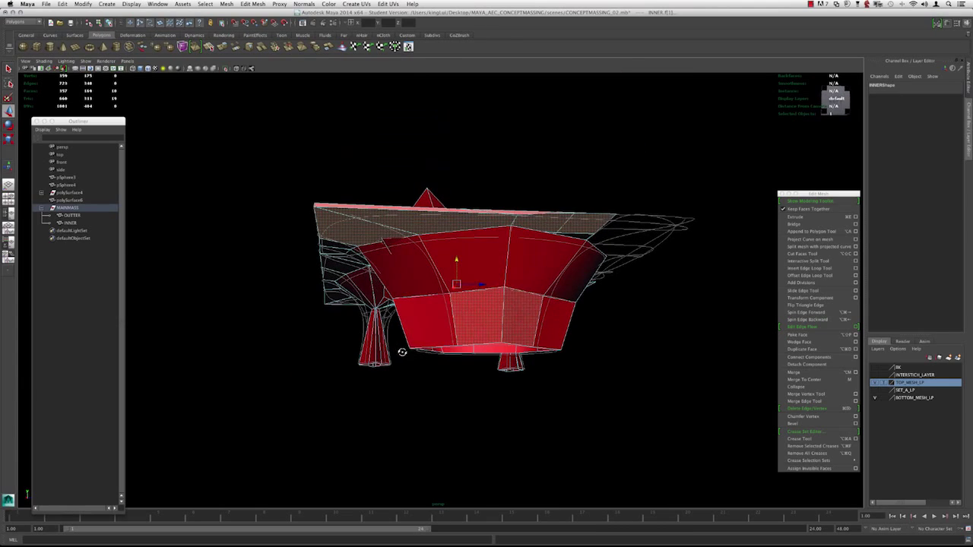
left_click_drag(308, 425, 307, 426, "ctrl")
mouse_move(379, 412)
left_mouse_down("alt")
mouse_move(495, 400)
mouse_move(423, 410)
left_mouse_up("alt")
key("4")
key("5")
key("5")
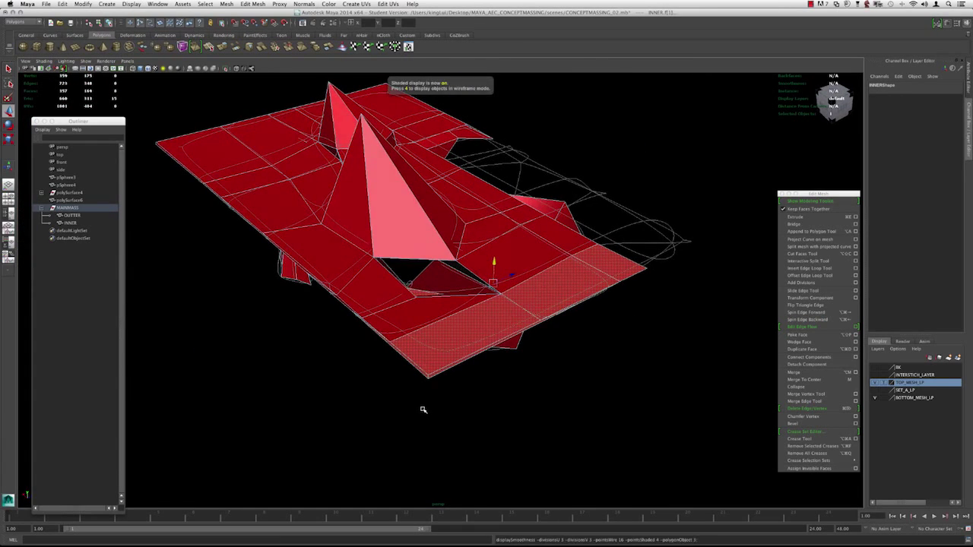
left_click_drag(467, 356, 587, 272, "alt")
Try to insert an edge loop through the end strip of the INNER mesh
key("1")
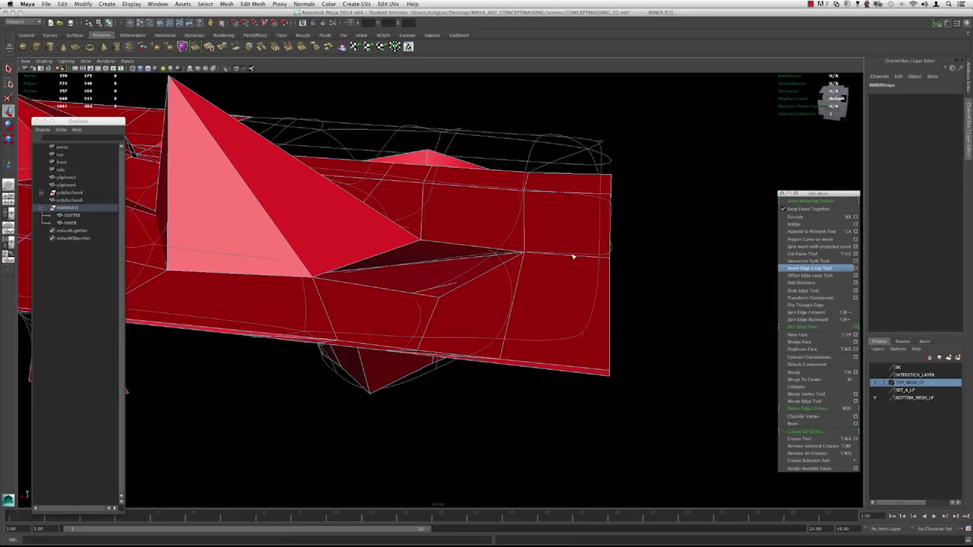
left_click(574, 257)
left_click_drag(574, 257, 520, 174, "alt")
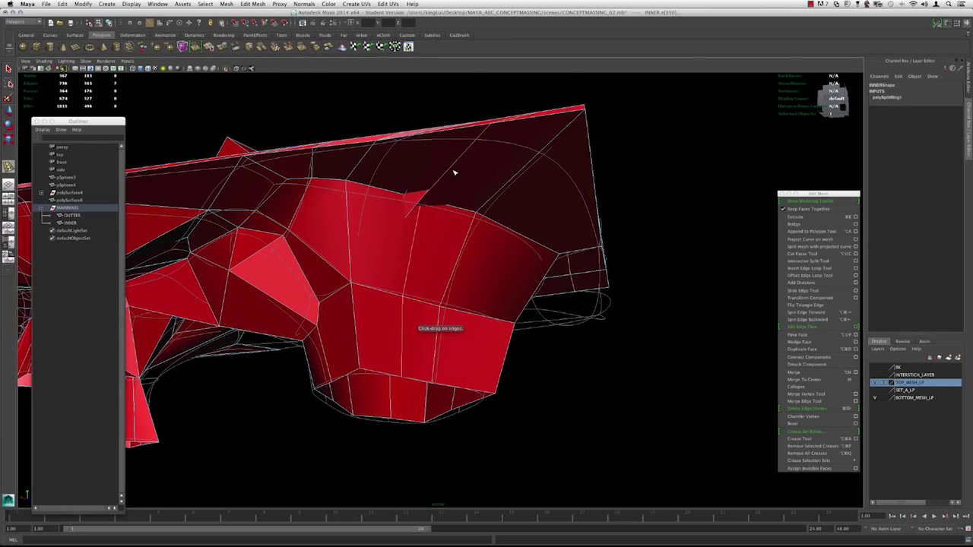
left_click_drag(386, 322, 573, 249, "alt")
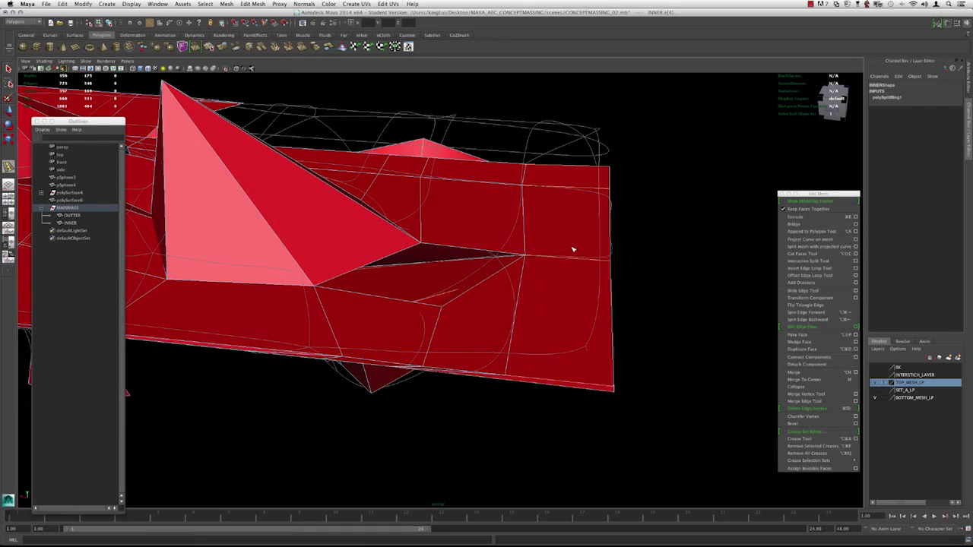
Delete the INNER faces at the slab's end beside the funnel and preview the shell smoothed
left_click_drag(594, 353, 516, 276)
key("Delete")
key("3")
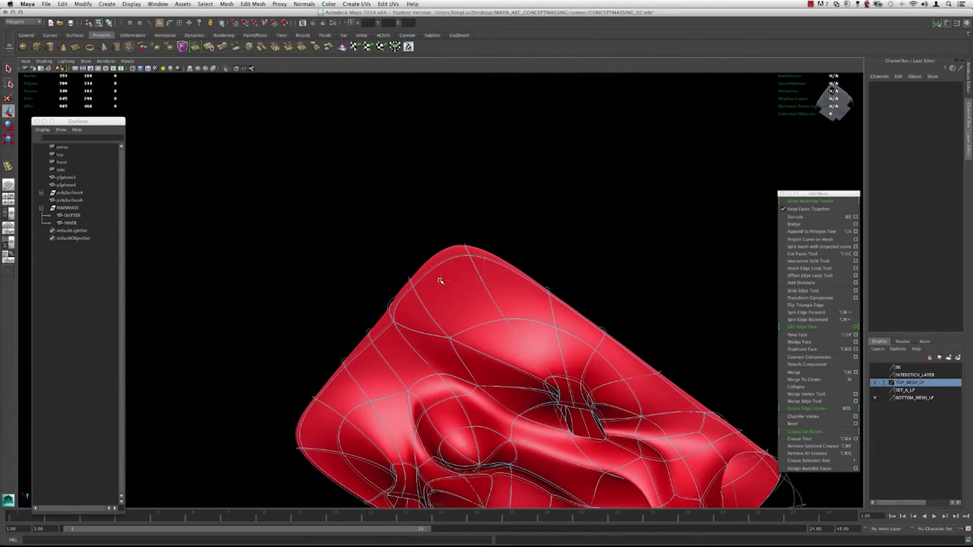
Delete further INNER faces around the slab's perimeter near the two legs, working from the unsmoothed cage
key("z")
key("z")
left_click_drag(454, 282, 432, 247, "alt")
left_click_drag(287, 260, 281, 175, "alt")
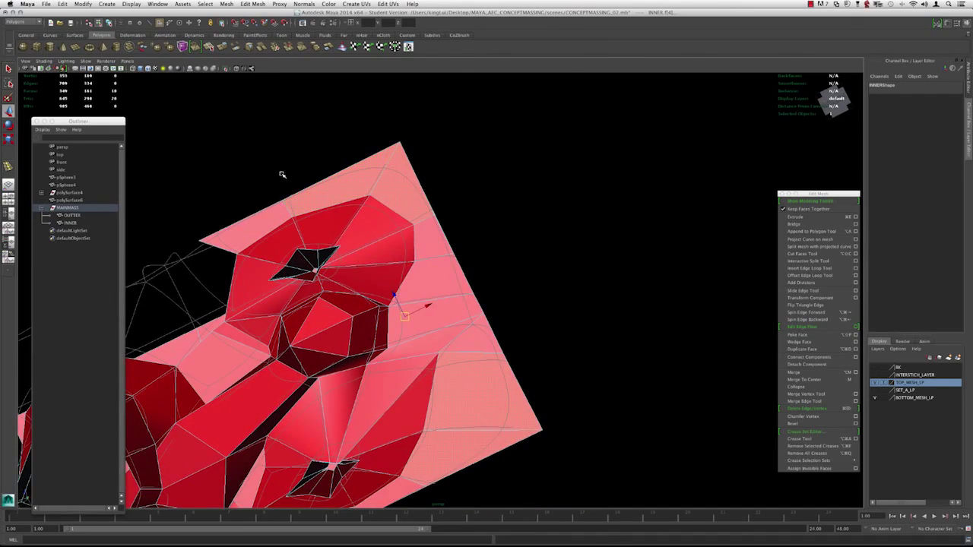
left_click_drag(265, 209, 426, 231, "alt")
left_click_drag(481, 252, 542, 259, "alt")
left_click_drag(471, 290, 417, 300, "alt")
left_click_drag(492, 314, 466, 373, "alt")
left_click_drag(416, 355, 420, 295, "alt")
left_click_drag(514, 297, 459, 308, "alt")
Undo the last INNER edit and compare the trimmed shell's smooth preview with its unsmoothed cage
key("ctrl+z")
left_click_drag(532, 318, 496, 259, "alt")
key("3")
key("1")
left_click_drag(436, 243, 500, 313, "alt")
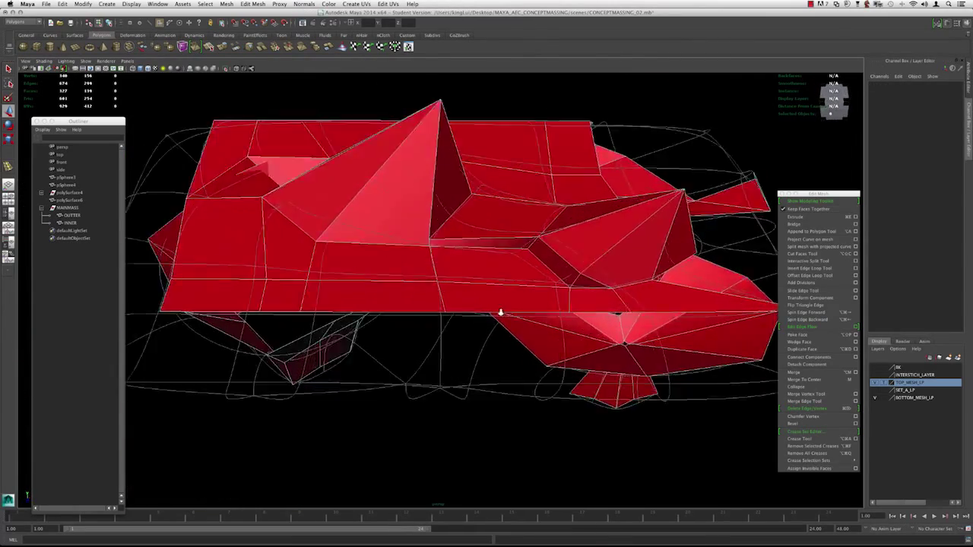
Open a notch in the INNER shell's front edge by deleting faces between the funnel and the leg, and preview it smoothed
left_click_drag(437, 282, 408, 279, "alt")
right_click_drag(408, 278, 441, 245, "alt")
left_click(441, 246)
left_click_drag(441, 246, 450, 196, "alt")
key("3")
right_click_drag(450, 196, 428, 211, "alt")
left_click_drag(428, 211, 414, 270, "alt")
right_click_drag(414, 271, 373, 294, "alt")
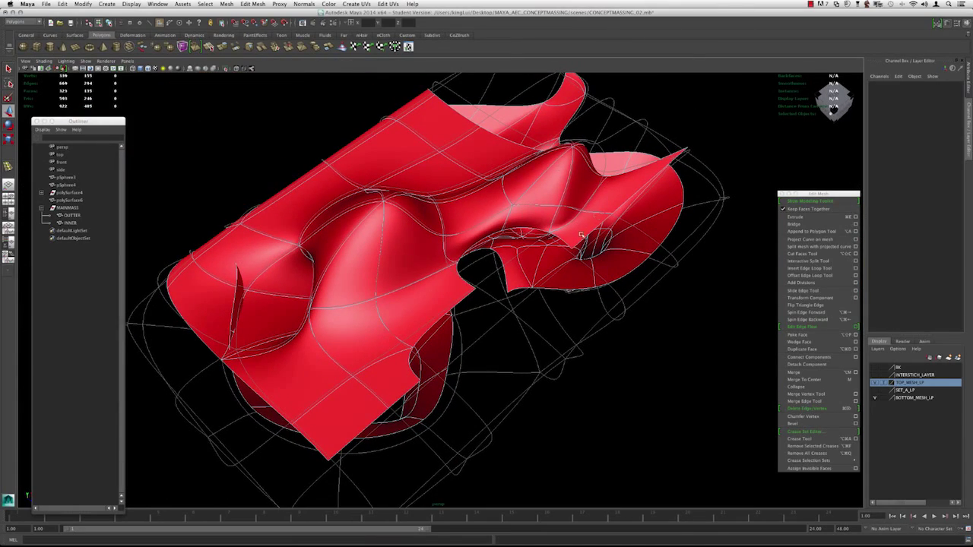
Remove one more INNER face inside the front notch and check the opening in smooth preview
left_click_drag(493, 206, 469, 166, "alt")
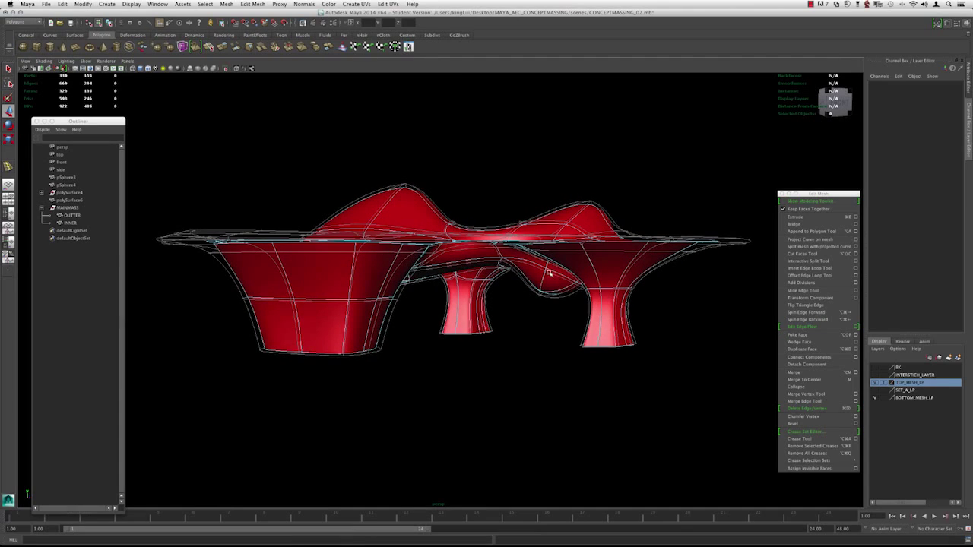
left_click_drag(407, 206, 371, 271, "alt")
left_click_drag(536, 228, 465, 272, "alt")
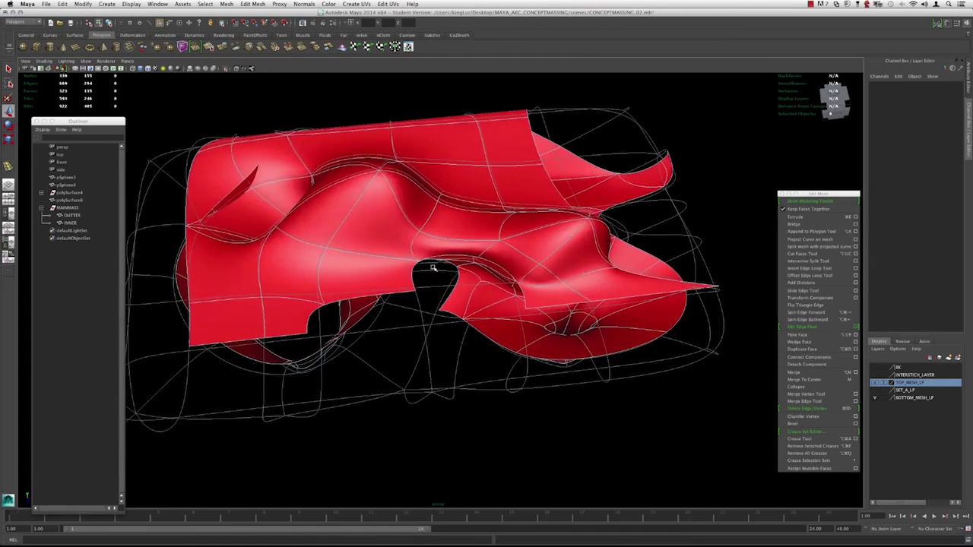
key("1")
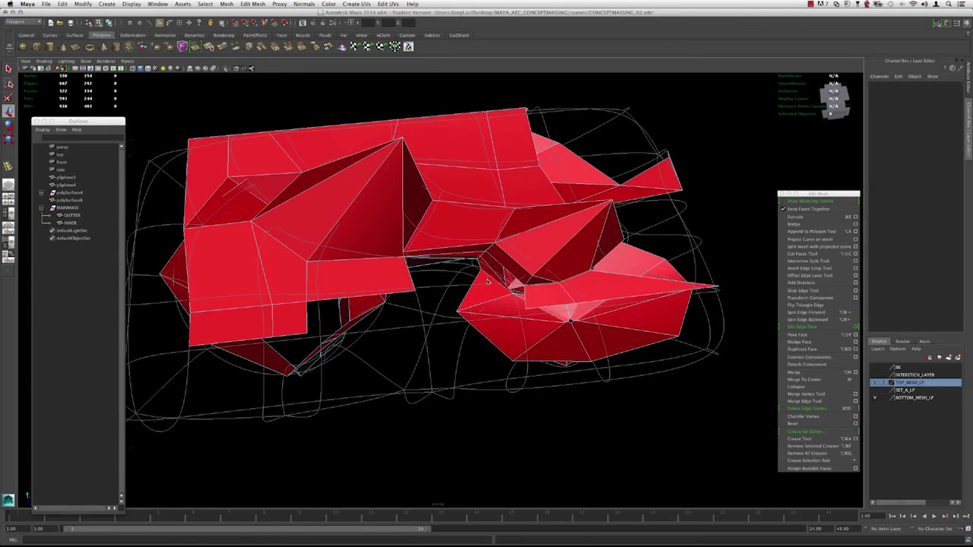
scroll(488, 282, "up", 3)
key("3")
Delete the strip of INNER faces along the slab's back edge beside the leg and preview the shell smoothed
mouse_move(477, 278)
left_mouse_down("alt")
mouse_move(496, 226)
mouse_move(492, 243)
mouse_move(434, 256)
mouse_move(615, 311)
mouse_move(419, 276)
mouse_move(454, 221)
mouse_move(425, 237)
left_mouse_up("alt")
key("1")
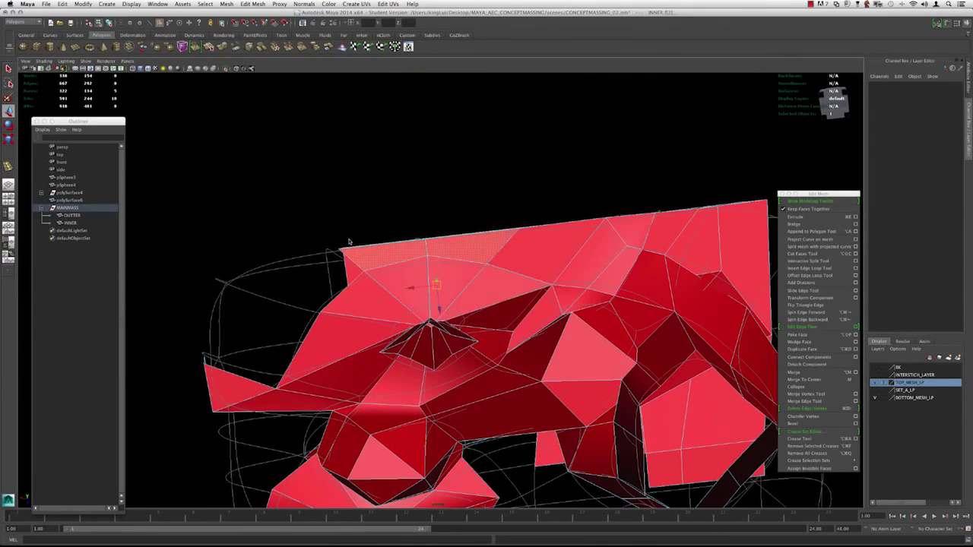
left_click_drag(331, 262, 443, 277, "alt")
left_click_drag(442, 277, 486, 275, "alt")
left_click(376, 263)
key("1")
key("3")
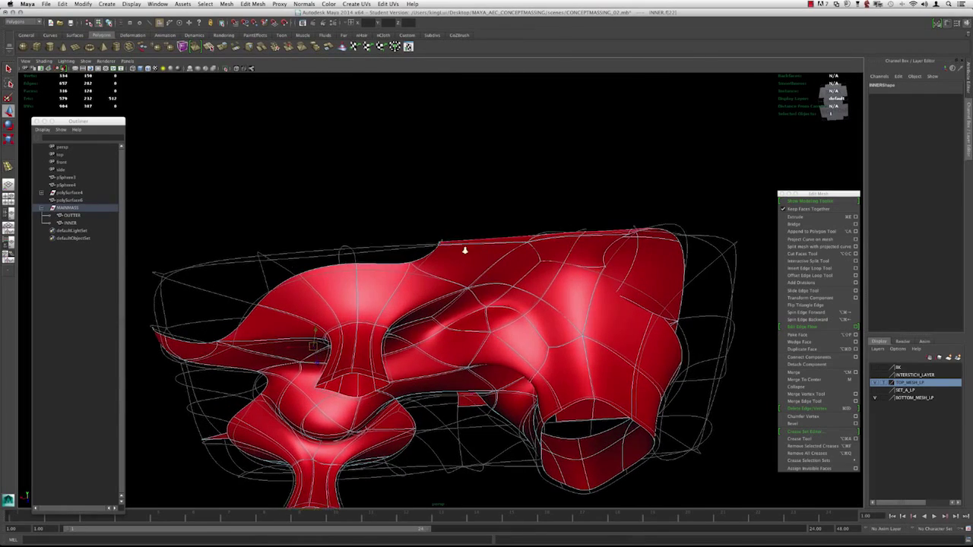
Delete a few more INNER faces along the back edge toward the funnel and review the smoothed outline from above
key("1")
right_click_drag(463, 251, 498, 245, "alt")
left_click_drag(461, 219, 474, 299, "alt")
key("Delete")
key("3")
left_click_drag(553, 275, 406, 220, "alt")
left_click_drag(424, 253, 406, 271, "alt")
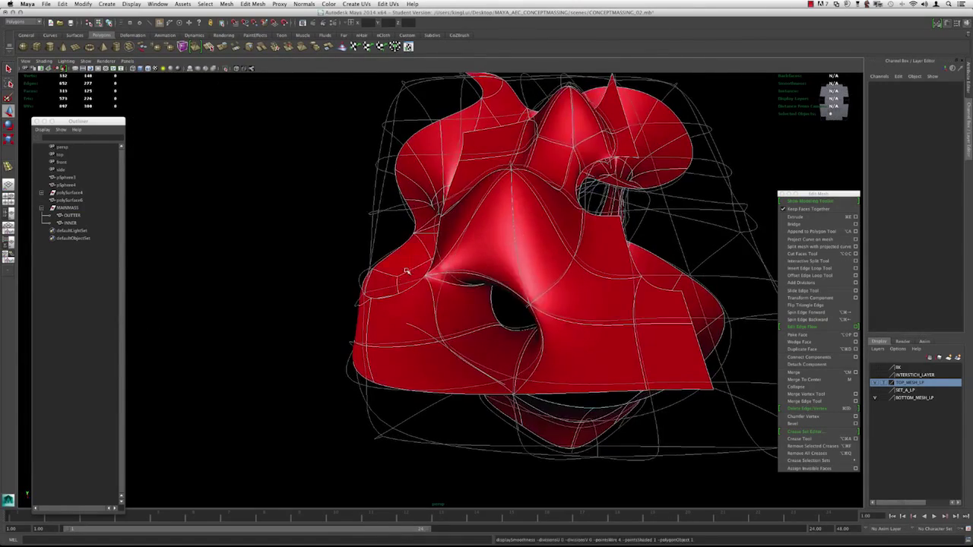
Delete the INNER faces between the funnel opening and the slab's nearby edge, and preview the shell smoothed
key("1")
middle_click_drag(397, 269, 419, 268, "alt")
left_click_drag(419, 245, 352, 407)
left_click_drag(352, 408, 407, 306, "alt")
key("3")
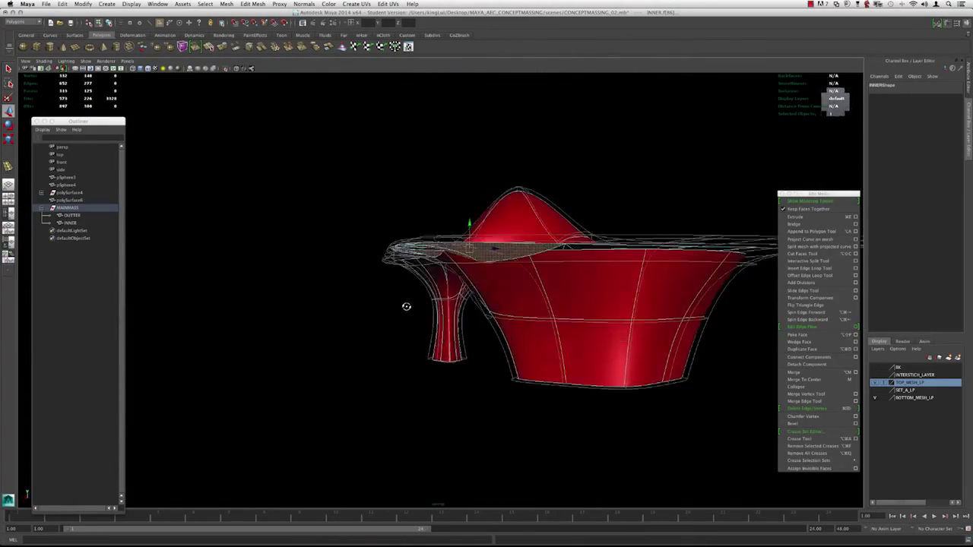
mouse_move(463, 309)
left_mouse_down("alt")
mouse_move(434, 349)
mouse_move(459, 315)
left_mouse_up("alt")
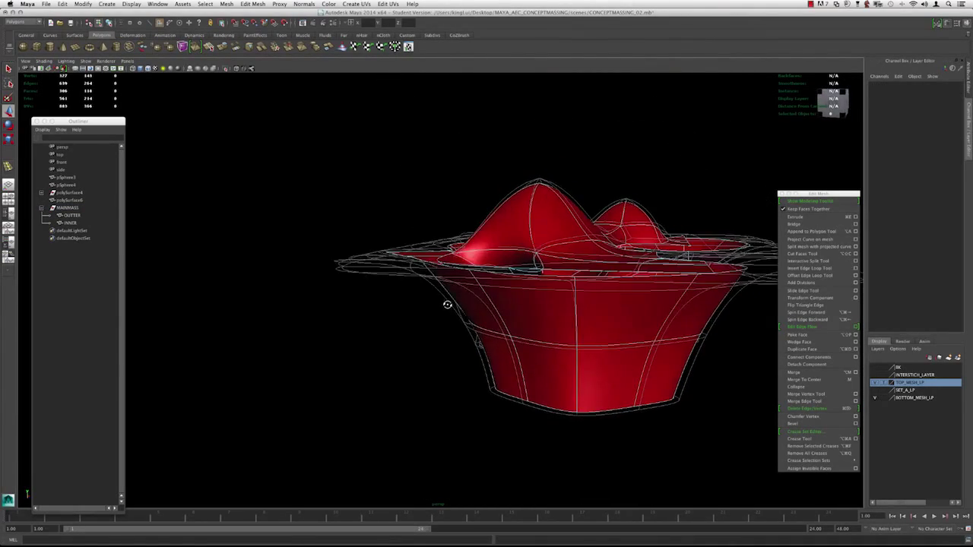
Compare the INNER shell's faceted and smoothed forms around the newly opened funnel
left_click_drag(443, 307, 495, 307, "alt")
left_click(479, 330)
right_click_drag(495, 307, 477, 300, "alt")
left_click_drag(477, 301, 373, 253, "alt")
key("1")
key("3")
key("1")
left_click(453, 259)
key("3")
left_click_drag(452, 301, 397, 301, "alt")
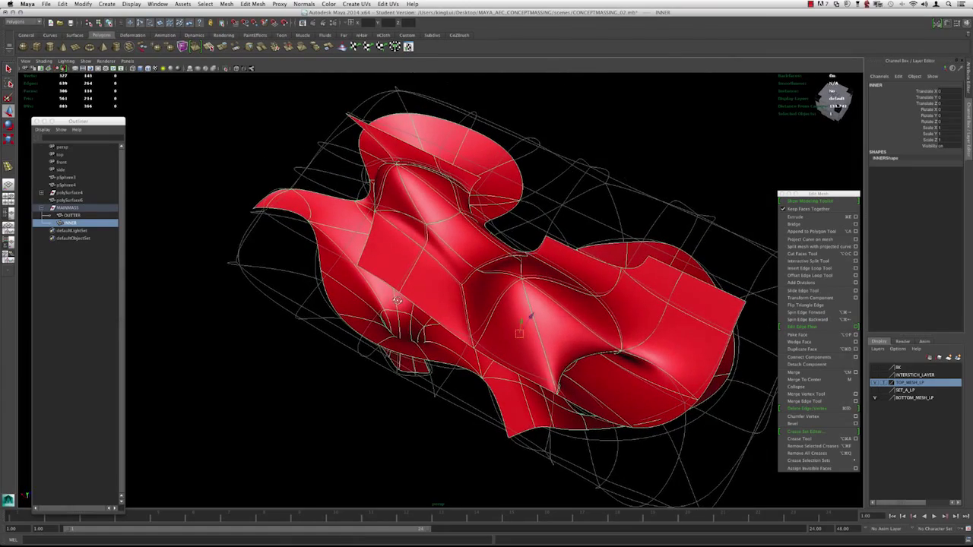
Deselect the INNER shell and examine its smoothed outline from above
key("super+Tab")
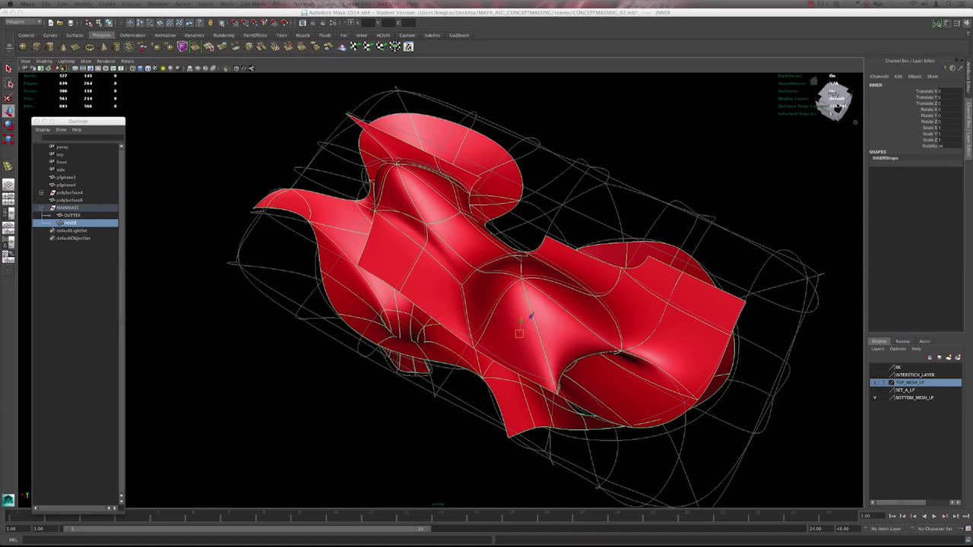
left_click(634, 133)
left_click_drag(514, 206, 429, 205, "alt")
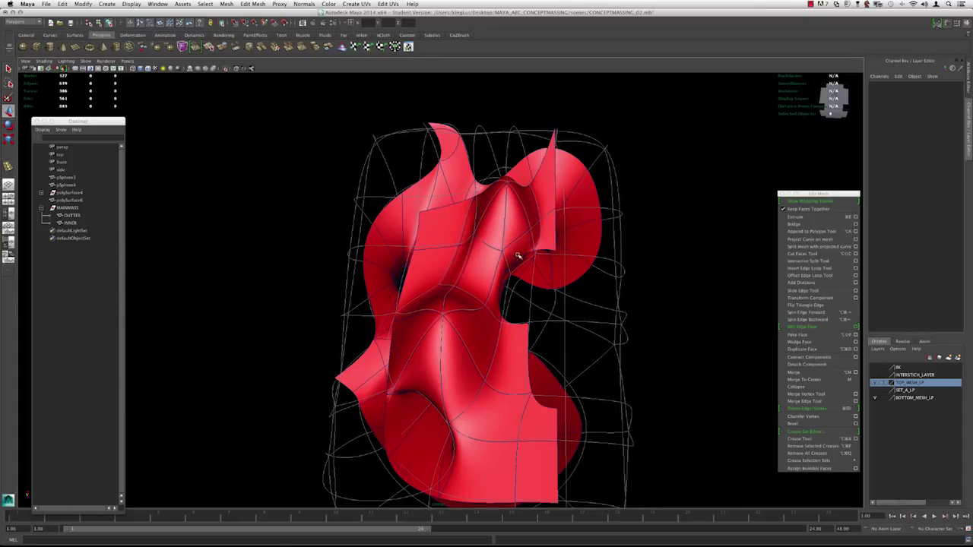
left_click_drag(518, 256, 506, 310, "alt")
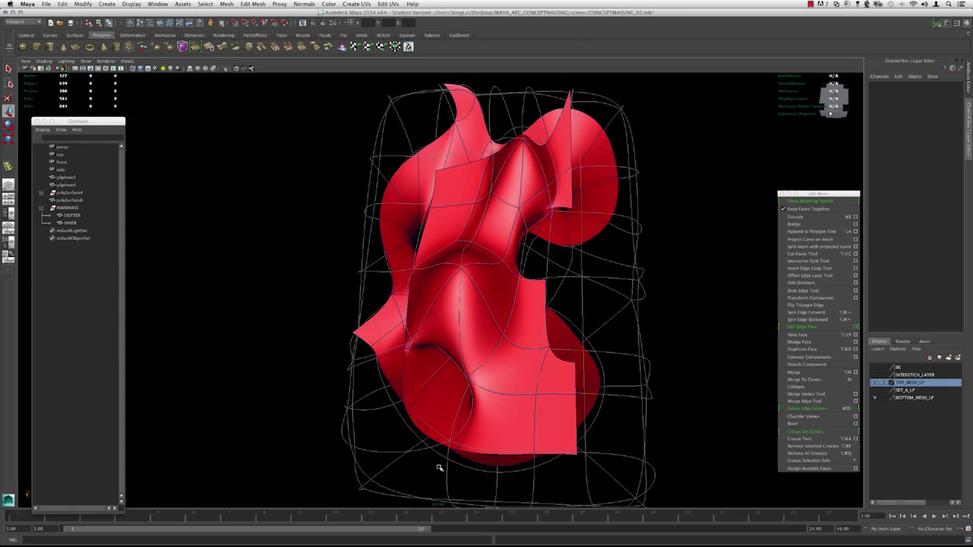
left_click_drag(396, 348, 456, 309, "alt")
Show the INNER mesh unsmoothed, hide the TOP_MESH_LP layer, and reposition the slab's corner vertex beside the funnel
left_click(456, 309)
key("1")
left_click_drag(538, 285, 440, 258, "alt")
right_click_drag(441, 258, 494, 273, "alt")
left_click_drag(494, 273, 522, 301, "alt")
left_click(878, 383)
left_click(478, 274)
mouse_move(477, 273)
left_mouse_down("alt")
mouse_move(466, 279)
mouse_move(530, 310)
mouse_move(504, 289)
mouse_move(512, 280)
mouse_move(486, 303)
mouse_move(508, 277)
mouse_move(469, 287)
mouse_move(529, 315)
left_mouse_up("alt")
key("4")
key("6")
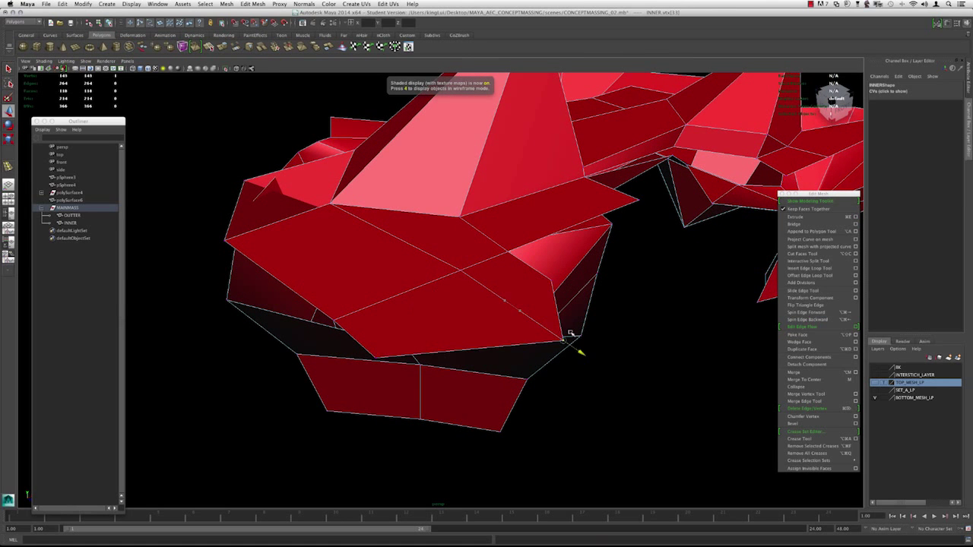
left_click_drag(591, 328, 588, 242, "alt")
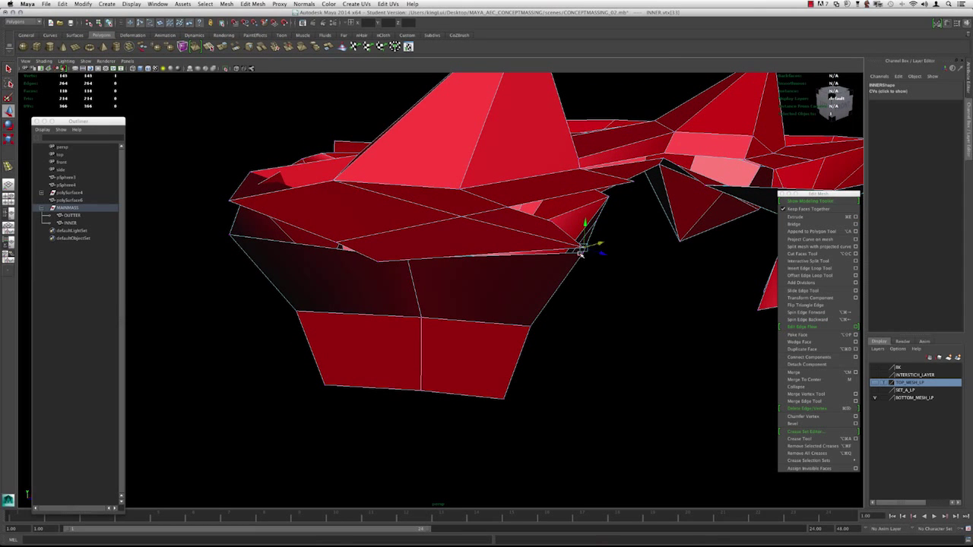
Reposition another vertex at the slab's outer corner above the funnel and preview the rounded edge smoothed
left_click_drag(531, 266, 535, 357, "alt")
mouse_move(534, 284)
left_mouse_down("alt")
mouse_move(539, 298)
mouse_move(569, 282)
left_mouse_up("alt")
key("4")
key("5")
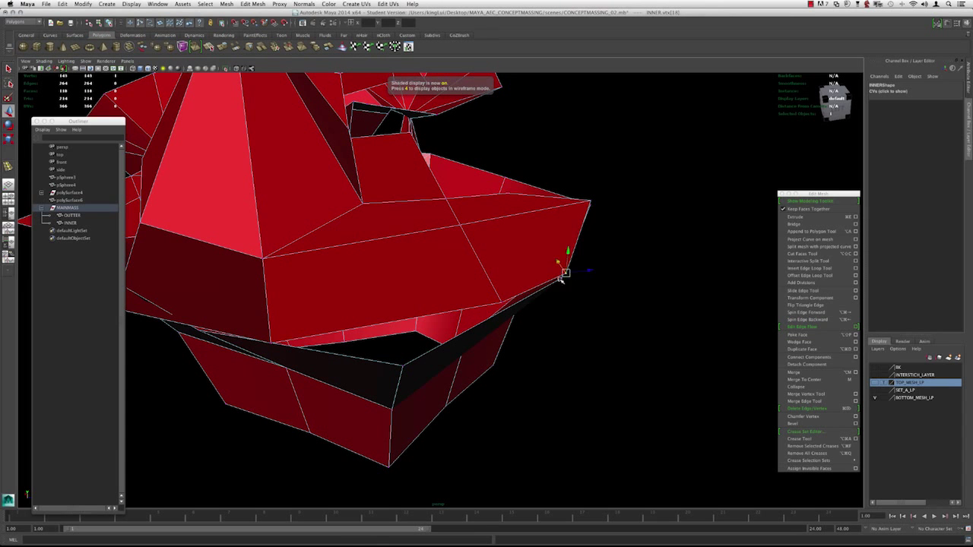
left_click_drag(561, 278, 542, 273, "alt")
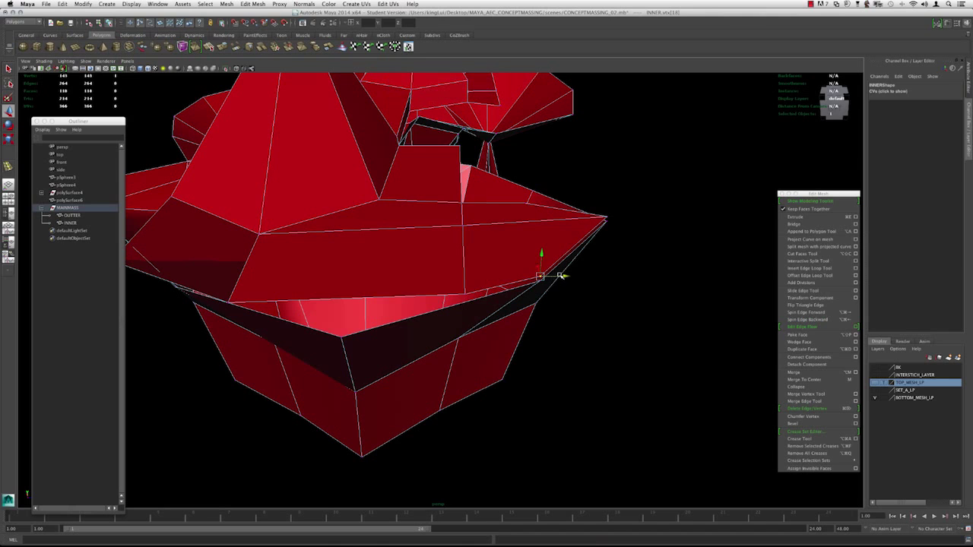
left_click_drag(603, 279, 390, 292, "alt")
key("3")
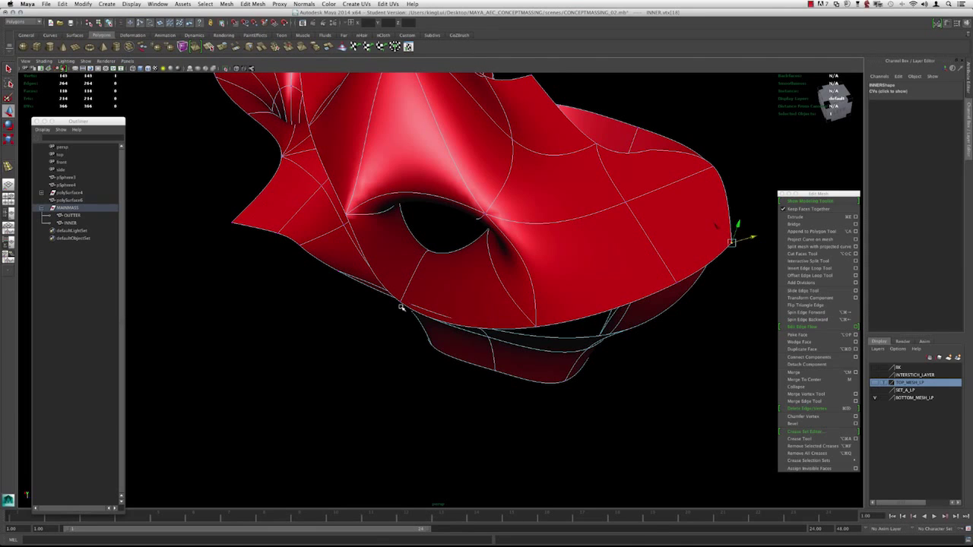
Check the unsmoothed INNER edge around the funnel against the outer mesh by toggling the TOP_MESH_LP layer's visibility and display type
left_click_drag(454, 325, 504, 326, "alt")
key("1")
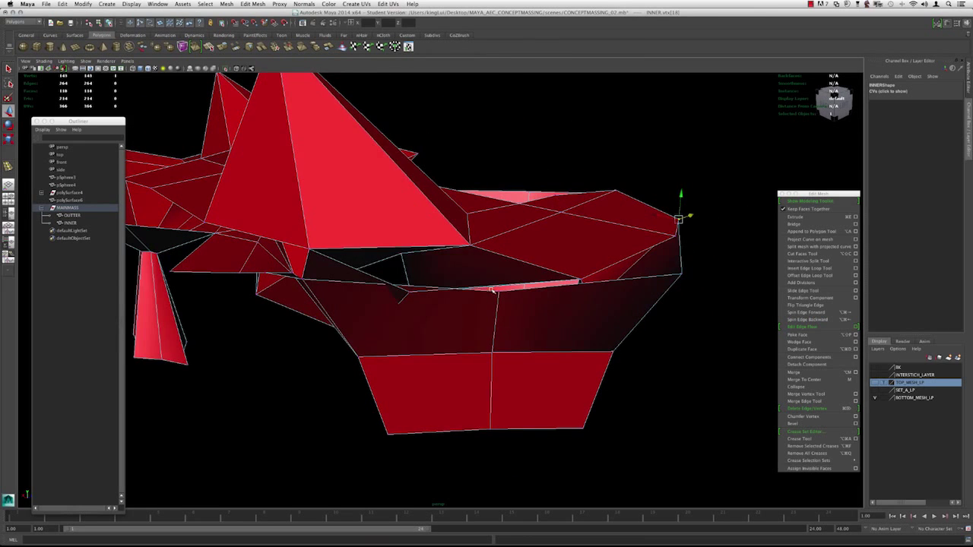
left_click_drag(491, 290, 492, 309, "alt")
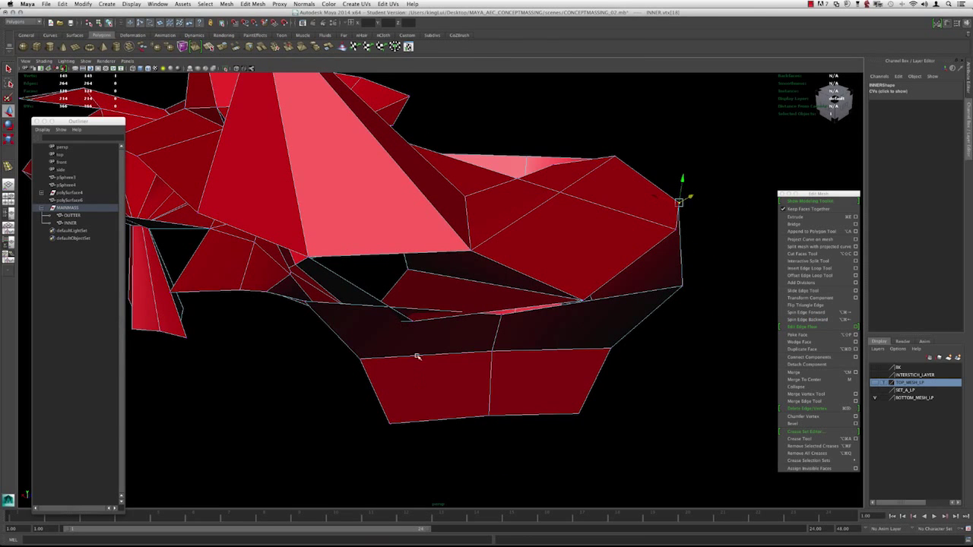
left_click_drag(417, 355, 413, 321, "alt")
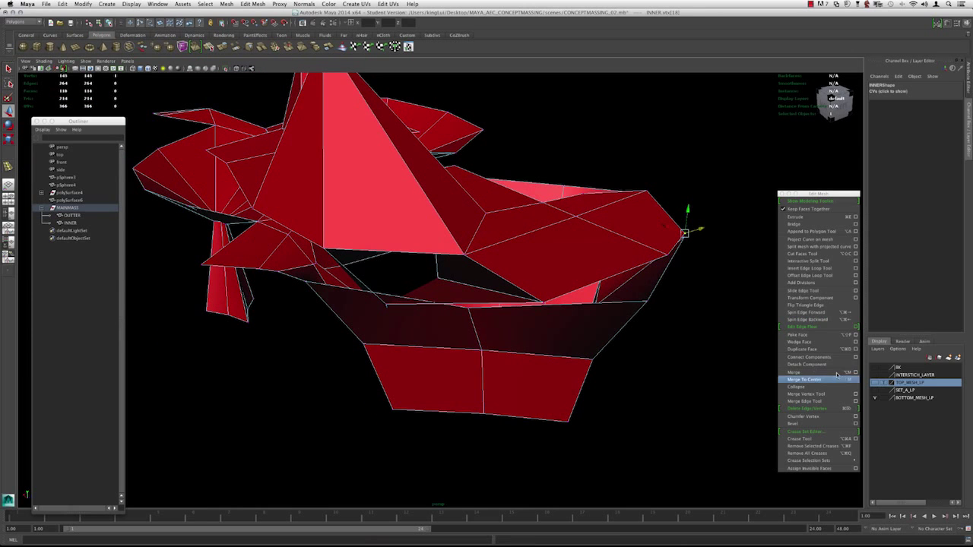
left_click(875, 383)
left_click_drag(521, 329, 501, 365, "alt")
left_click_drag(416, 322, 355, 276, "alt")
left_click(887, 384)
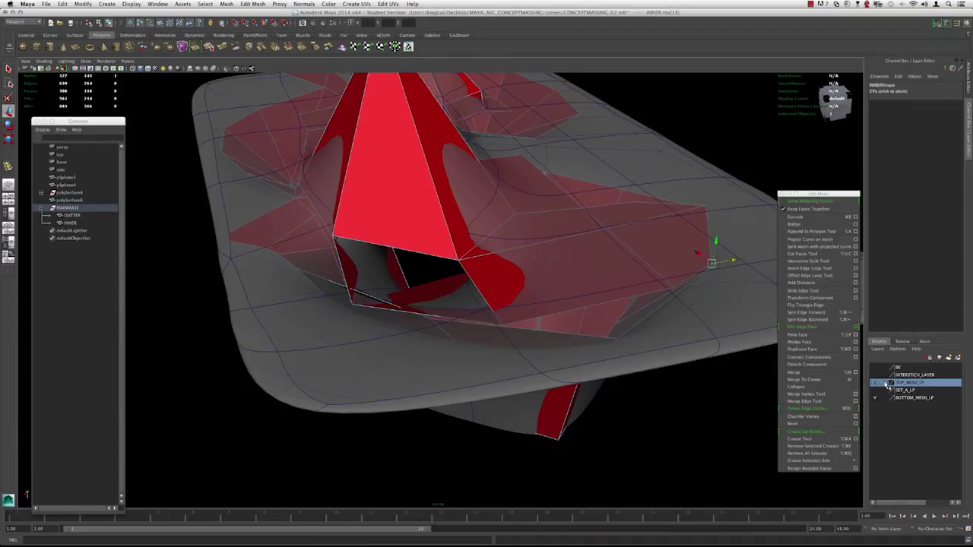
left_click(887, 384)
left_click(887, 384)
left_click(875, 385)
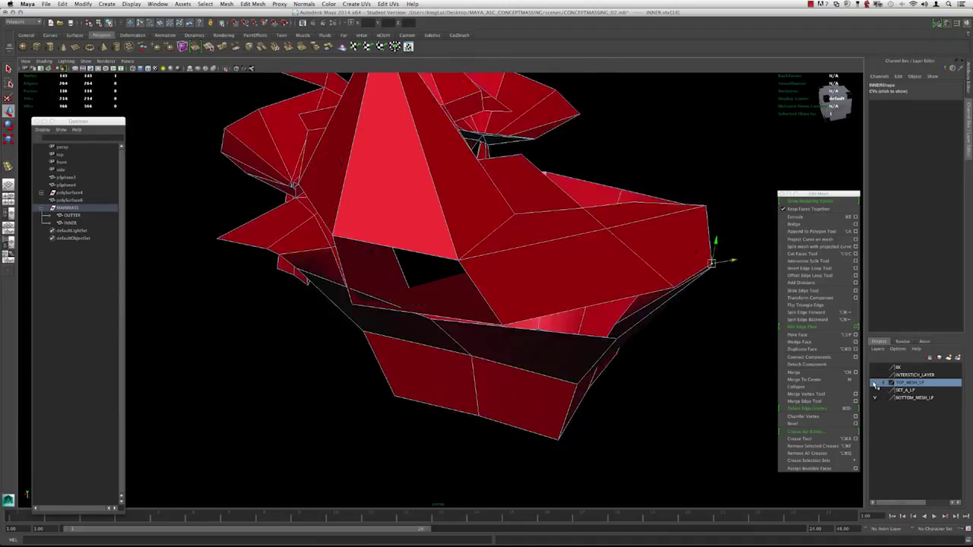
left_click(875, 384)
left_click(876, 385)
left_click(876, 384)
left_click(876, 385)
Adjust the vertices along the funnel's front rim below the large peak to reshape the opening's edge
mouse_move(405, 384)
left_mouse_down("alt")
mouse_move(398, 372)
mouse_move(418, 374)
left_mouse_up("alt")
left_click_drag(504, 346, 501, 314, "alt")
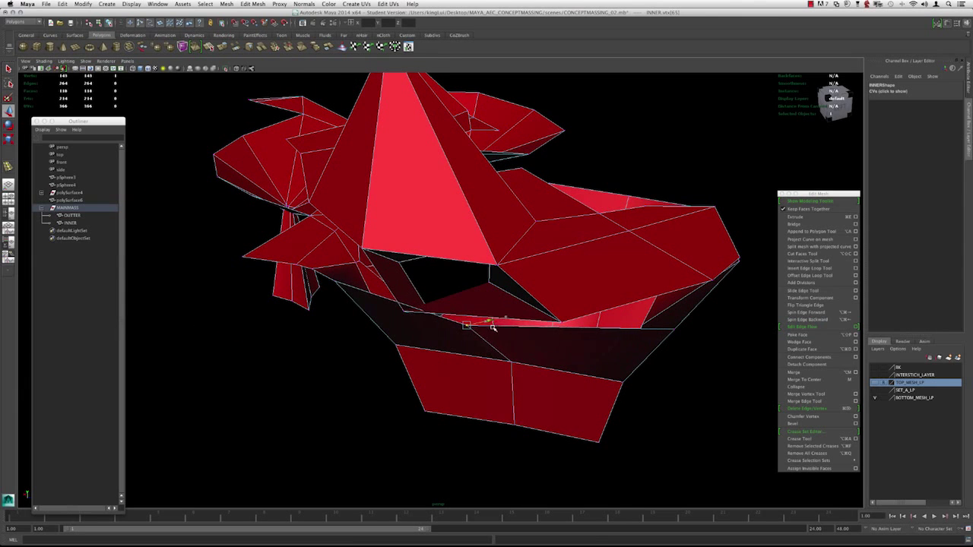
left_click_drag(682, 372, 390, 300, "alt")
left_click(404, 299)
left_click(378, 296)
Reposition the rim vertices on the funnel's other side, up to where the rim meets the slab
left_click_drag(323, 311, 401, 328, "alt")
left_click(408, 320)
left_click(405, 318)
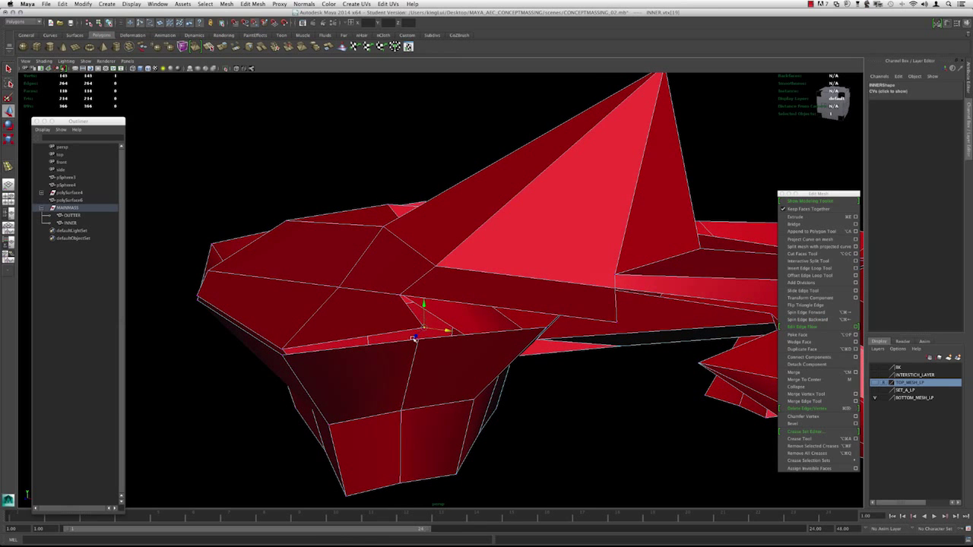
left_click_drag(381, 332, 455, 336, "alt")
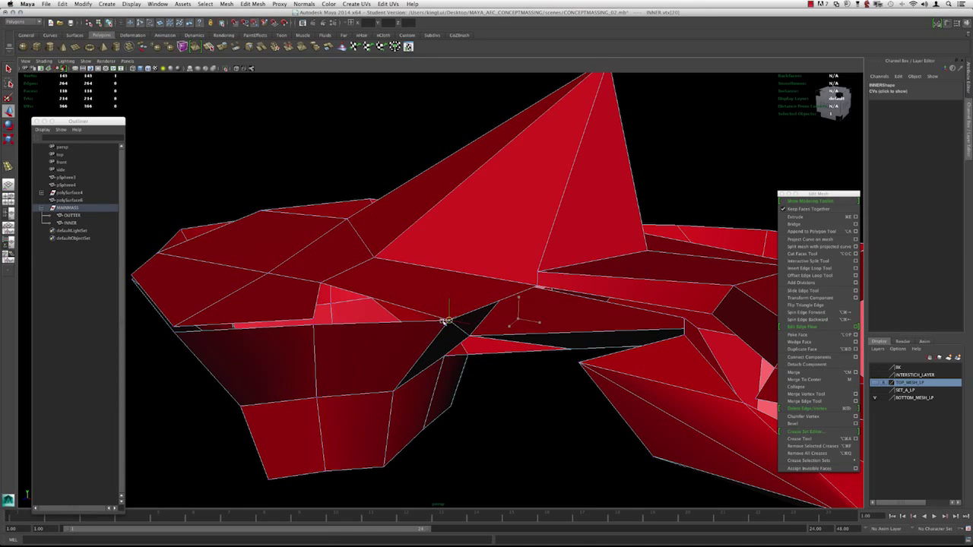
left_click_drag(384, 323, 418, 309, "alt")
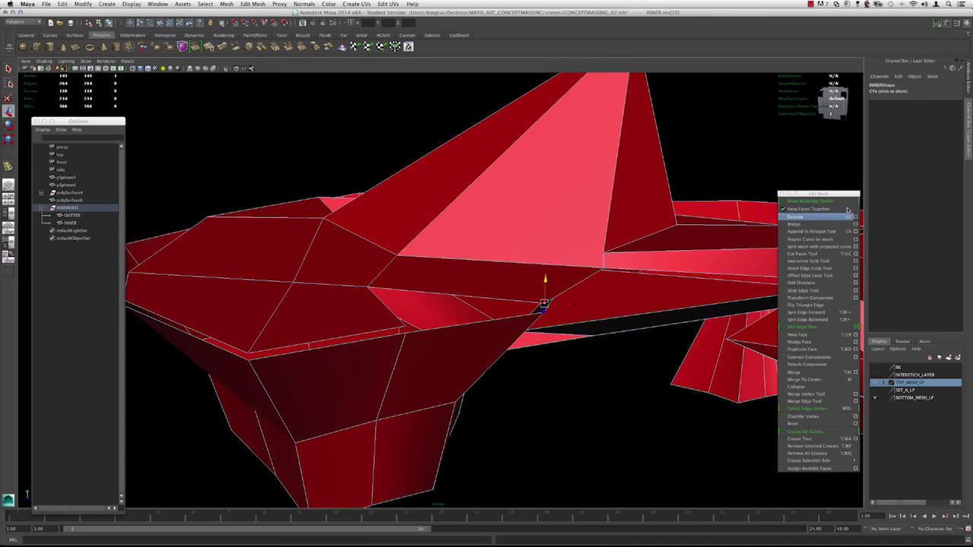
Close the narrow gap between the funnel rim and the slab edge with the Append to Polygon Tool
left_click(822, 231)
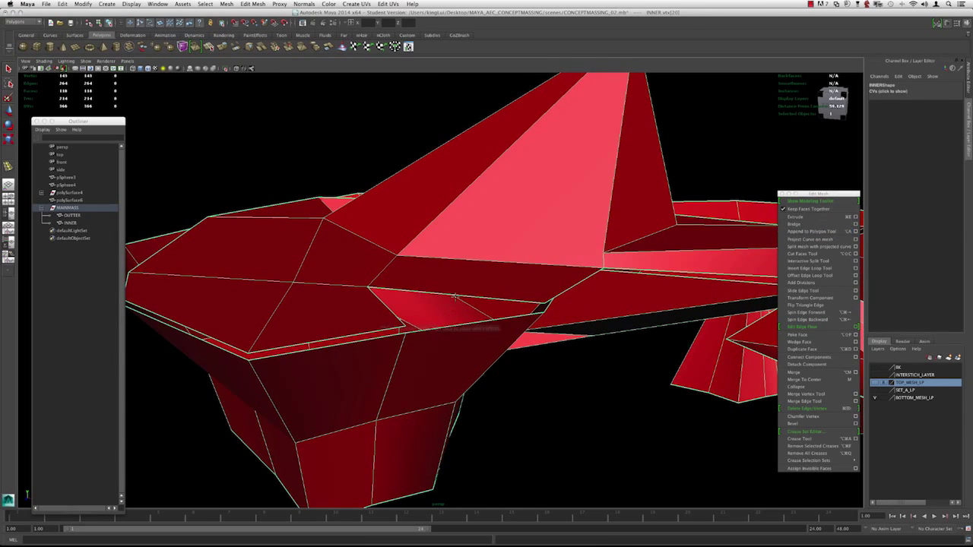
left_click(381, 303)
key("w")
left_click_drag(406, 306, 455, 282, "alt")
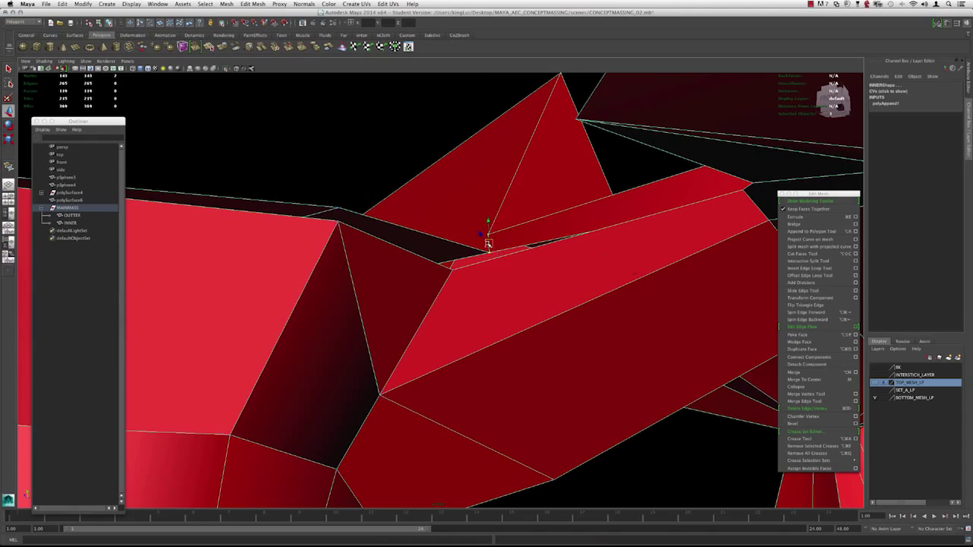
Select the pair of vertices at the large peak's base, undo the last change, and preview the shell smoothed
key("4")
left_click_drag(506, 267, 507, 256, "alt")
mouse_move(547, 204)
left_mouse_down()
mouse_move(450, 219)
mouse_move(504, 274)
mouse_move(478, 242)
mouse_move(500, 277)
mouse_move(487, 275)
left_mouse_up()
key("5")
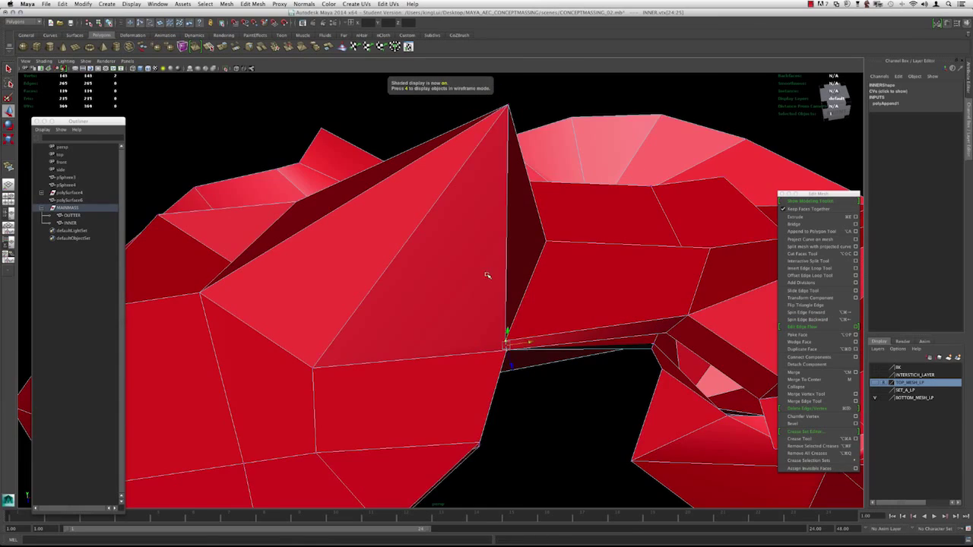
key("super+z")
key("3")
left_click_drag(512, 322, 478, 268, "alt")
key("1")
Adjust the height of the INNER vertex where the connecting bridge meets the second peak's opening
right_click_drag(463, 304, 565, 341, "alt")
left_click_drag(564, 341, 514, 345, "alt")
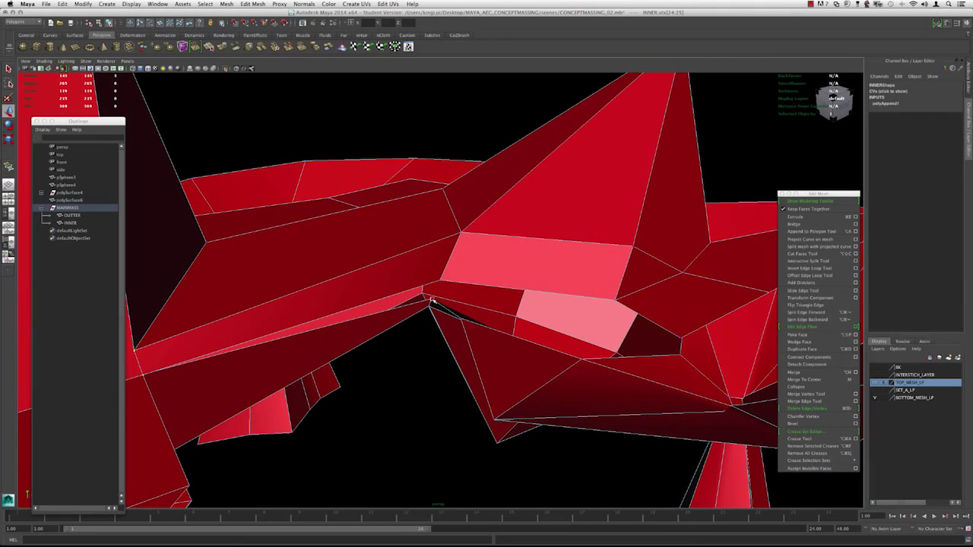
left_click_drag(431, 300, 486, 316, "alt")
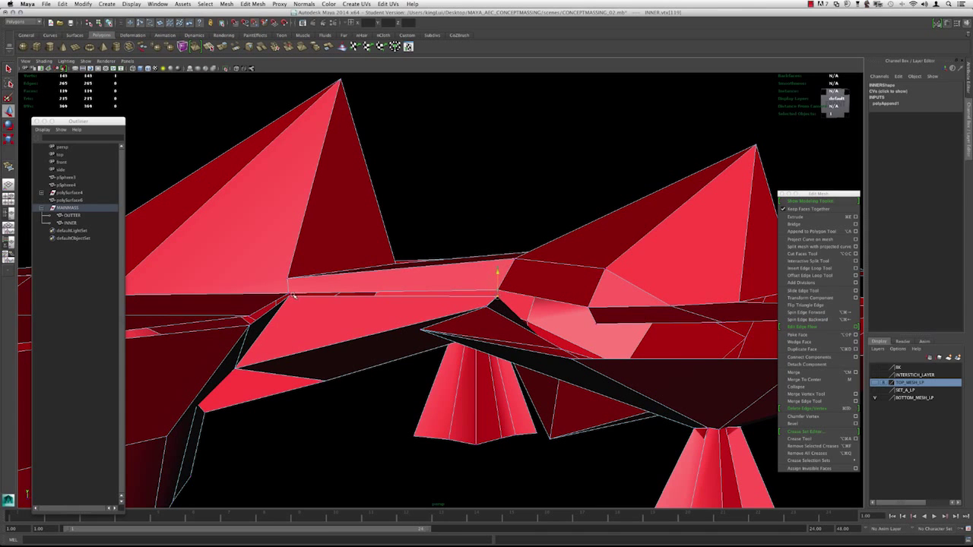
left_click_drag(372, 297, 490, 319, "alt")
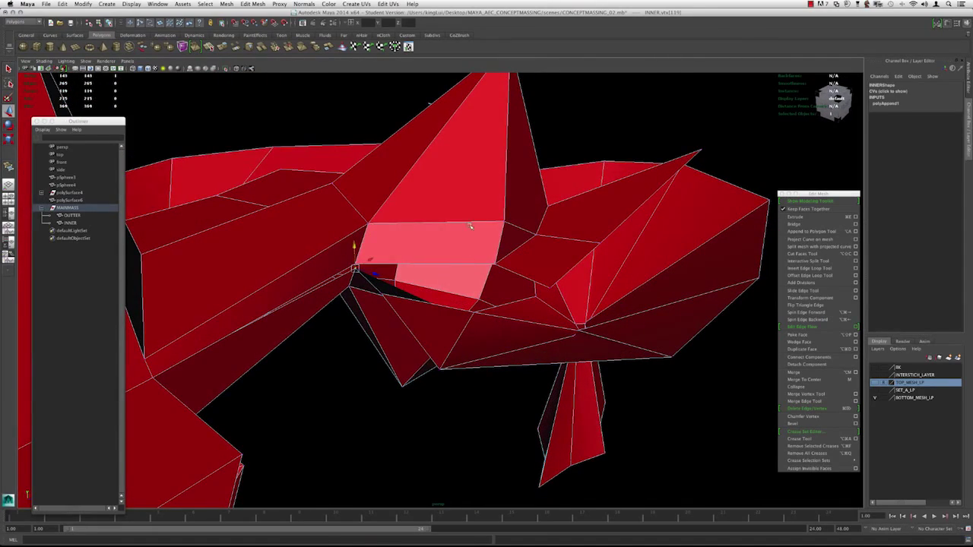
Extrude the open edge beneath the second peak across the gap
left_click_drag(434, 276, 537, 297, "alt")
left_click(794, 217)
left_click_drag(505, 331, 459, 298)
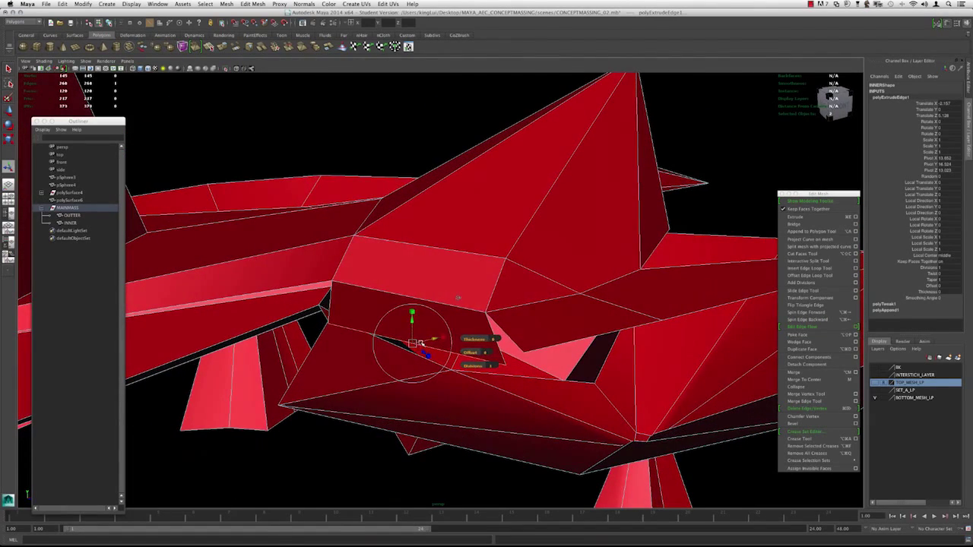
Move the extruded face's corner vertex onto the neighbouring slab corner and merge the two vertices to center
left_click(504, 365)
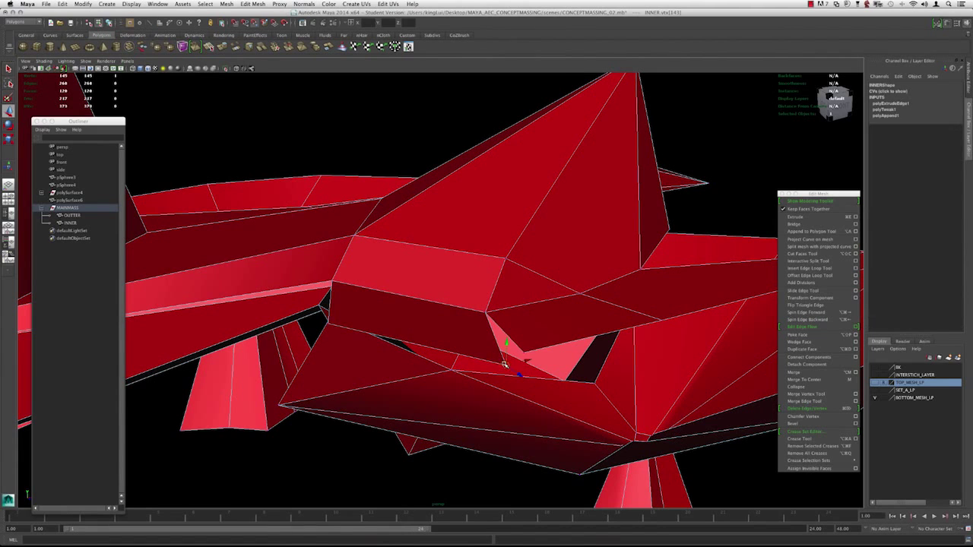
left_click_drag(520, 349, 537, 361)
left_click_drag(536, 362, 566, 338, "alt")
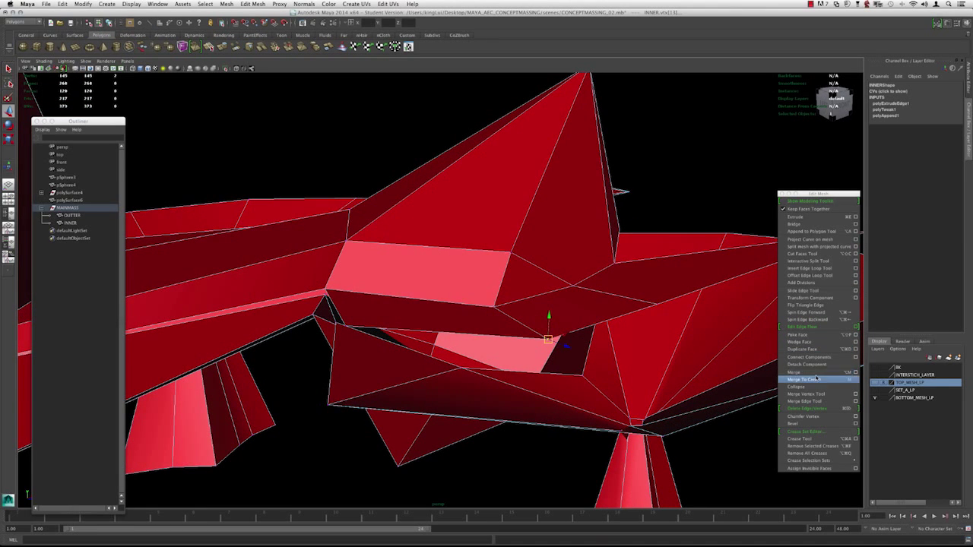
left_click(816, 380)
Reposition the merged corner vertex beneath the second peak to open the gap along the leg's rim
mouse_move(550, 321)
left_mouse_down("alt")
mouse_move(491, 345)
mouse_move(507, 356)
mouse_move(412, 322)
left_mouse_up("alt")
key("4")
key("5")
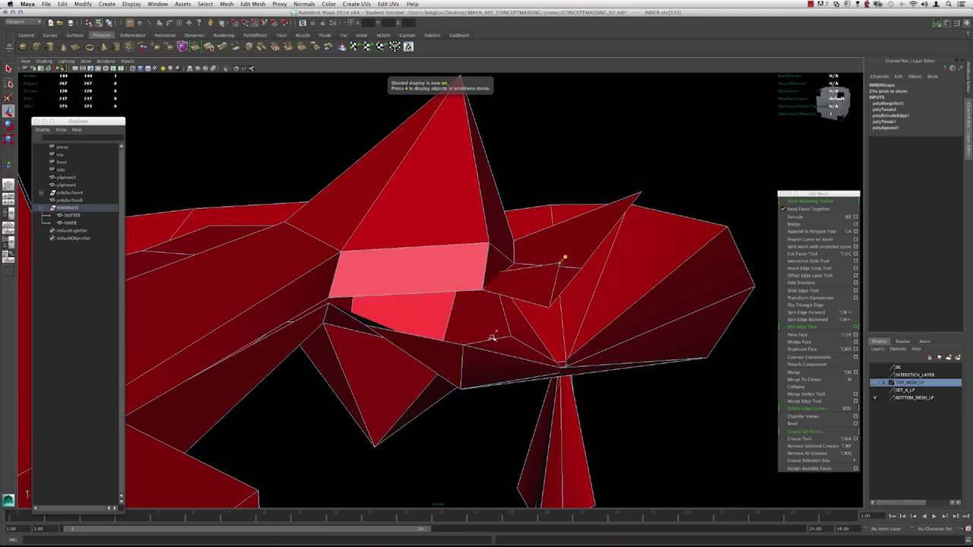
left_click_drag(492, 335, 457, 342, "alt")
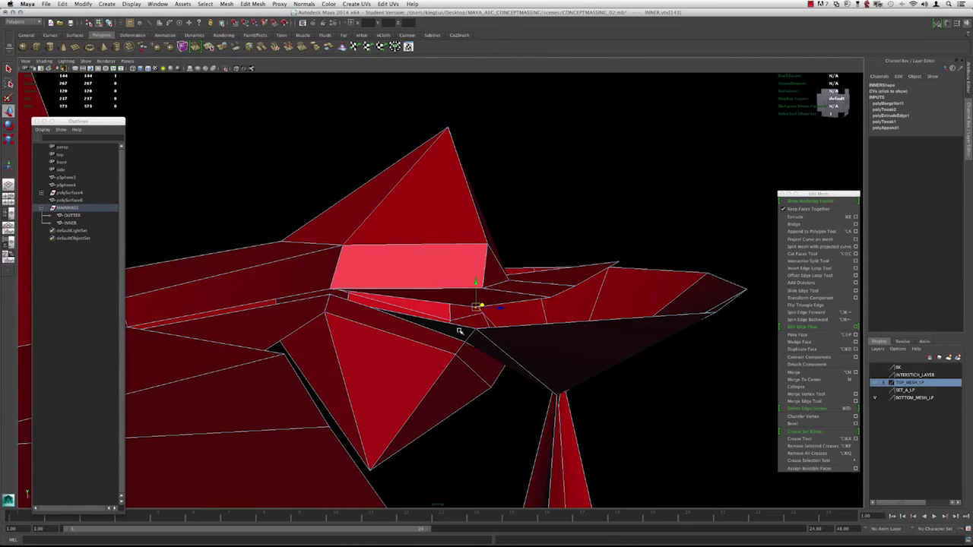
left_click_drag(481, 296, 494, 317, "alt")
Select the INNER shell's open border edges and extrude them slightly upward into a thin strip
right_click_drag(493, 317, 517, 286, "alt")
left_click(513, 306)
left_click_drag(512, 306, 445, 310, "alt")
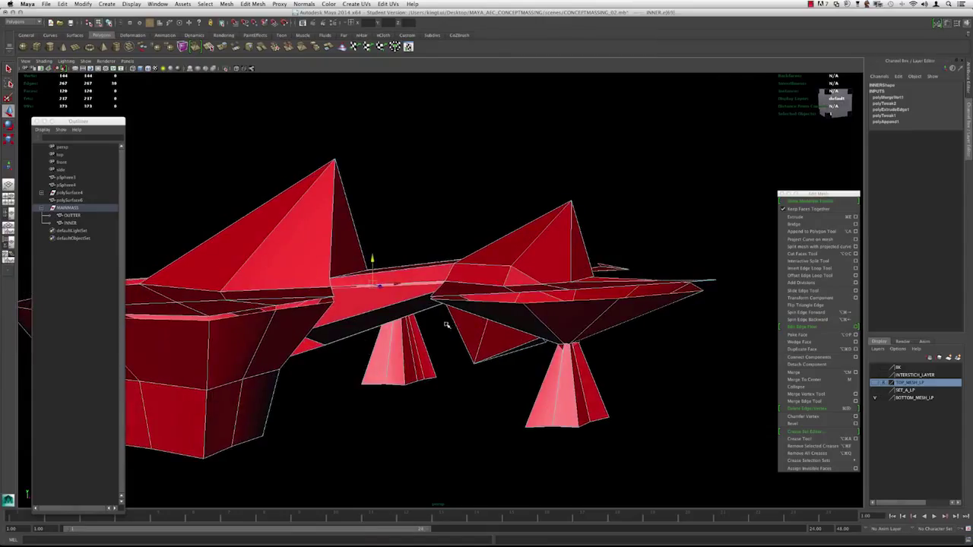
key("ctrl+e")
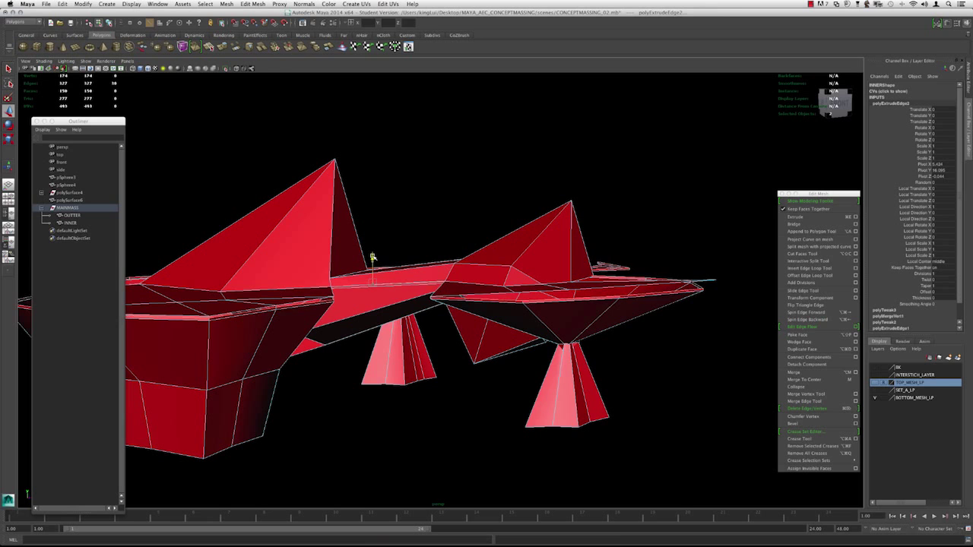
right_click_drag(372, 257, 495, 332, "alt")
left_click_drag(495, 332, 526, 337, "alt")
left_click_drag(426, 291, 499, 322, "alt")
Merge the two coincident vertices at the outer corner of INNER's new rim strip to center
key("F8")
mouse_move(423, 311)
left_mouse_down("alt")
mouse_move(455, 321)
mouse_move(373, 304)
mouse_move(414, 302)
left_mouse_up("alt")
right_click_drag(415, 302, 405, 289, "alt")
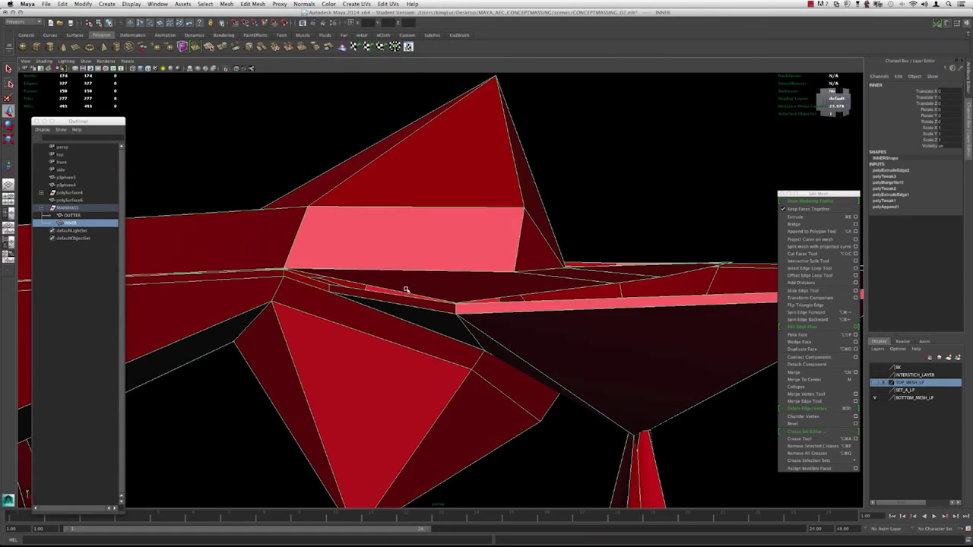
mouse_move(470, 316)
left_mouse_down("alt")
mouse_move(443, 321)
mouse_move(525, 347)
mouse_move(461, 314)
left_mouse_up("alt")
key("F8")
key("4")
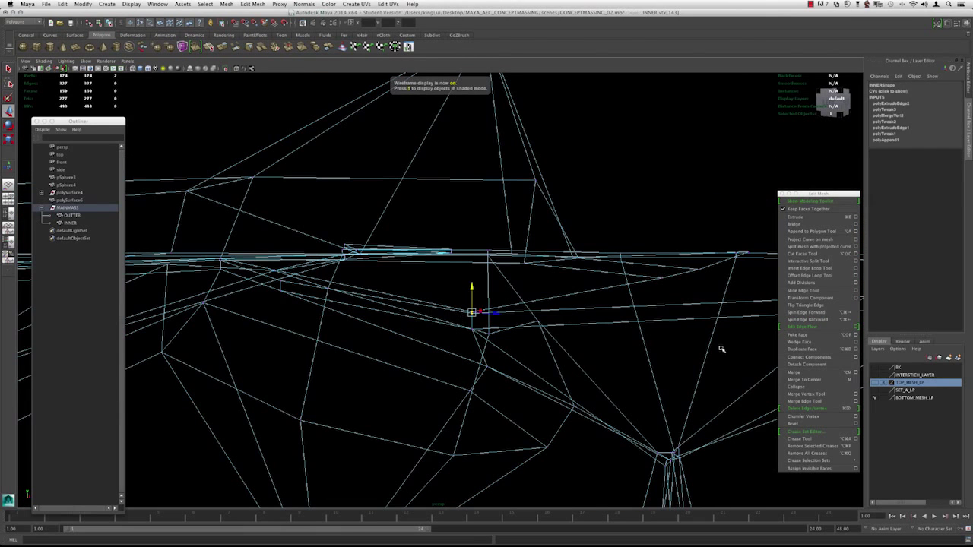
key("m")
left_click_drag(361, 332, 436, 324, "alt")
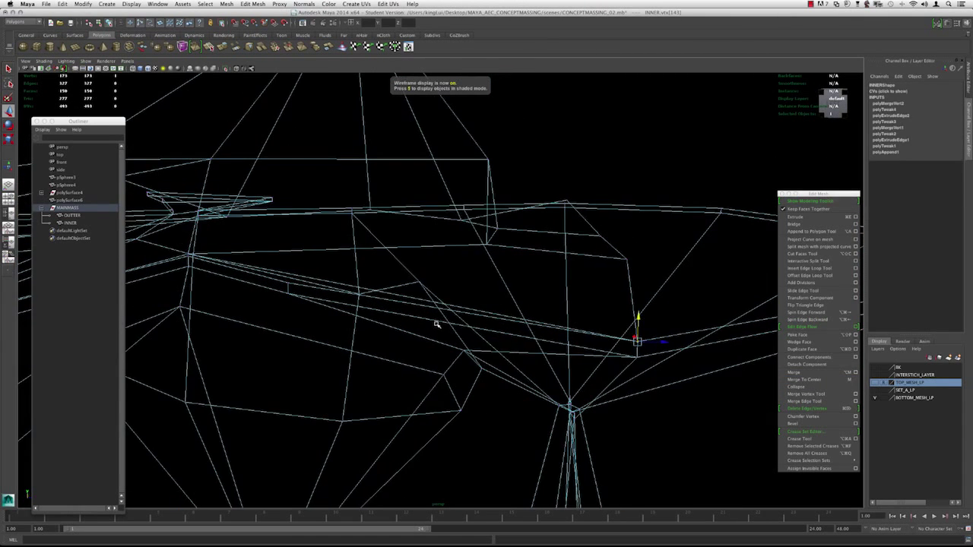
key("5")
Merge the paired vertices to center where the rim strip meets the slab corner beneath the second peak
mouse_move(337, 300)
left_mouse_down("alt")
mouse_move(505, 349)
mouse_move(472, 342)
left_mouse_up("alt")
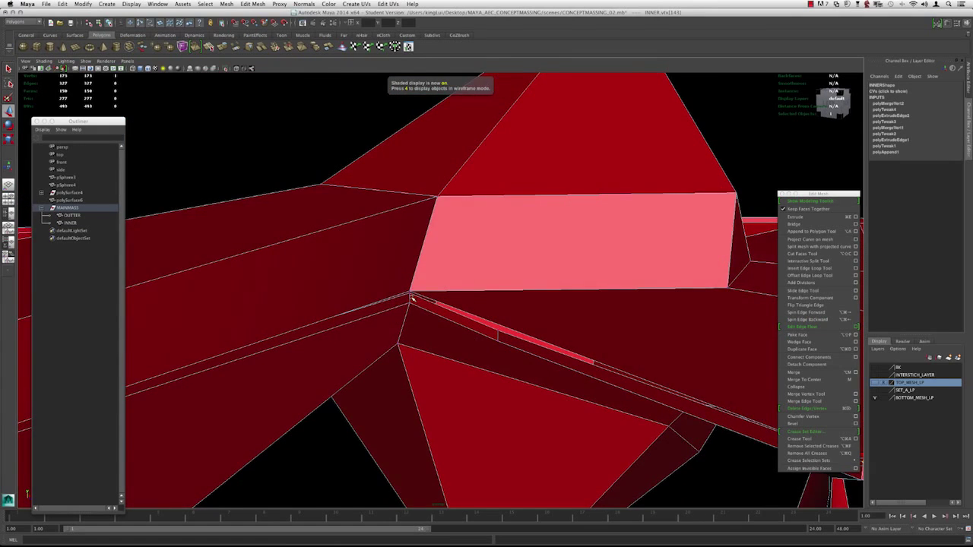
key("4")
mouse_move(401, 287)
left_mouse_down()
mouse_move(377, 301)
mouse_move(401, 312)
left_mouse_up()
left_click(801, 380)
mouse_move(432, 358)
left_mouse_down("alt")
mouse_move(487, 339)
mouse_move(482, 325)
mouse_move(317, 309)
mouse_move(444, 312)
mouse_move(444, 339)
mouse_move(430, 339)
mouse_move(451, 326)
mouse_move(354, 330)
mouse_move(346, 307)
mouse_move(335, 346)
mouse_move(369, 343)
mouse_move(409, 361)
mouse_move(378, 346)
left_mouse_up("alt")
key("5")
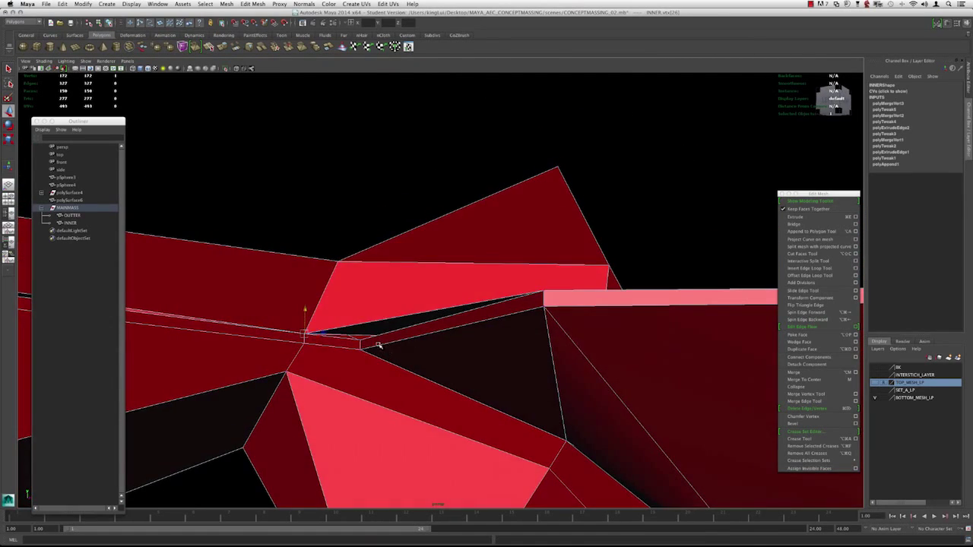
Insert an edge loop across the slab faces beside the second peak and merge its end vertex into the rim strip's vertex
left_click_drag(402, 294, 447, 325, "alt")
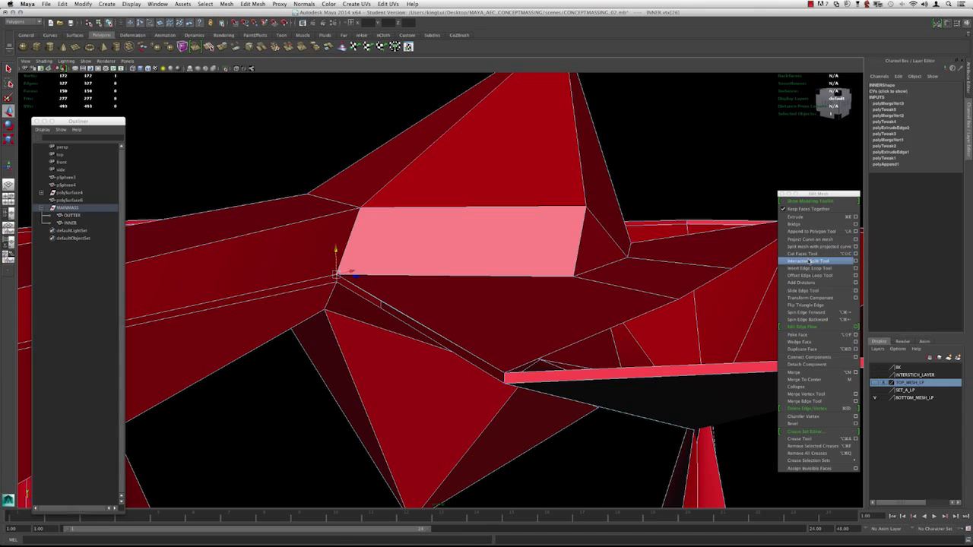
left_click_drag(666, 263, 676, 265)
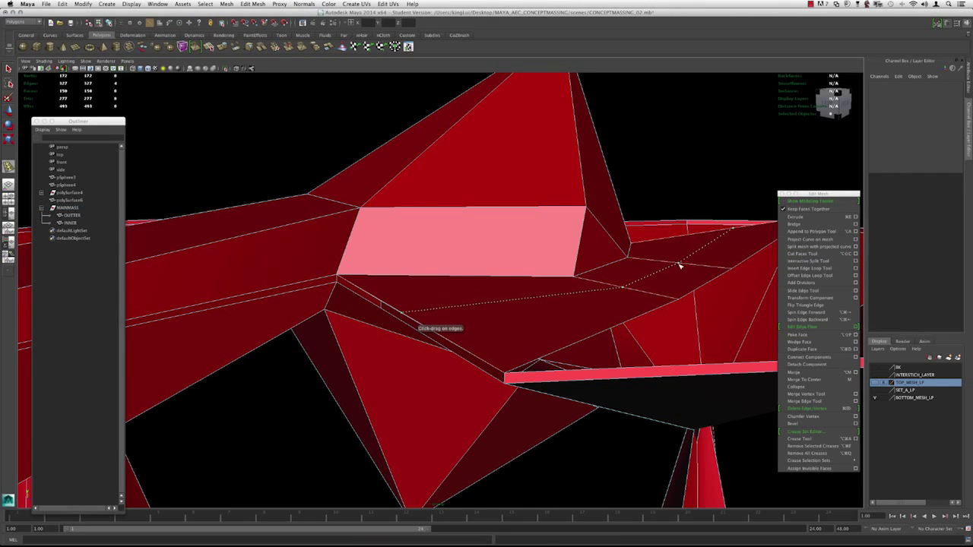
left_click_drag(561, 277, 401, 290, "alt")
left_click_drag(362, 346, 390, 317, "alt")
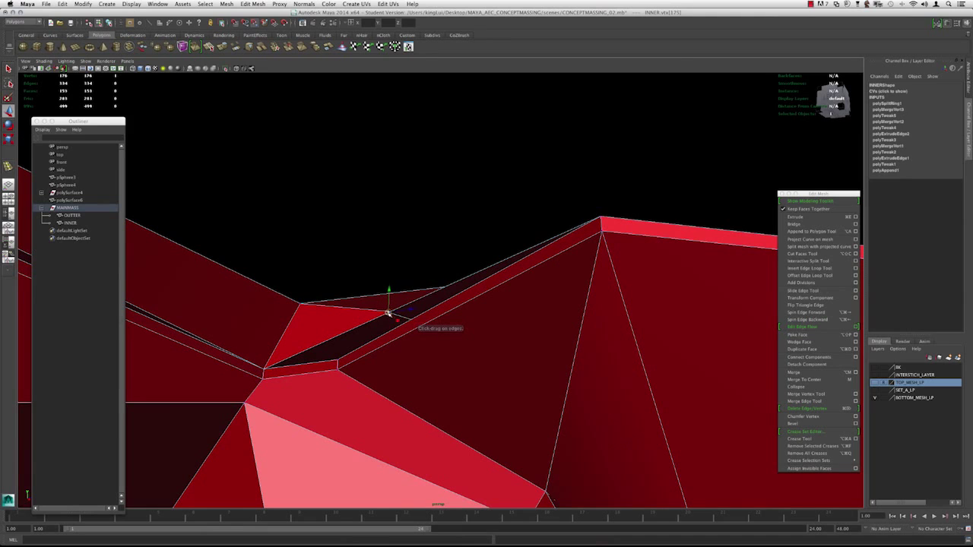
left_click_drag(347, 352, 346, 395, "alt")
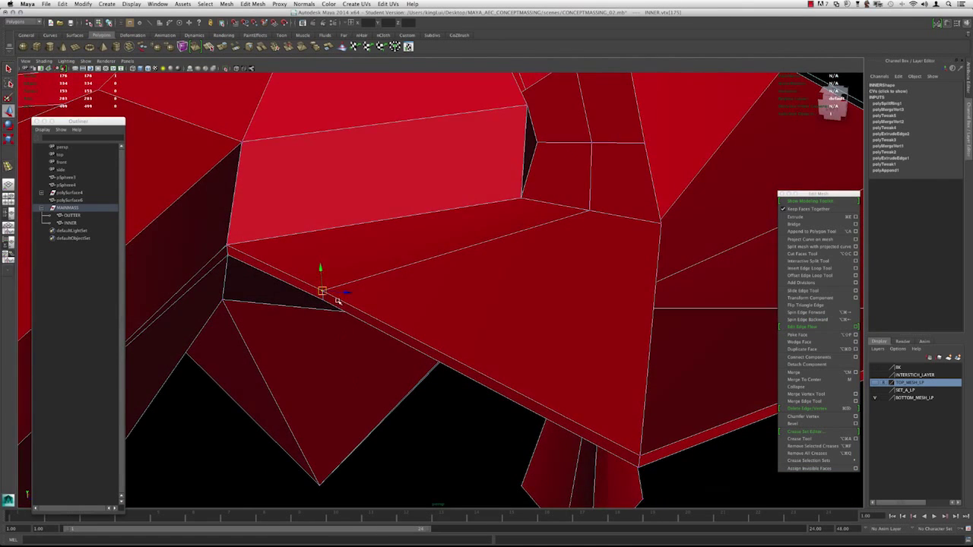
key("4")
mouse_move(331, 304)
left_mouse_down("alt")
mouse_move(352, 304)
mouse_move(342, 311)
mouse_move(438, 293)
mouse_move(417, 296)
mouse_move(431, 276)
mouse_move(409, 278)
mouse_move(382, 298)
mouse_move(565, 271)
mouse_move(421, 268)
mouse_move(610, 348)
mouse_move(395, 299)
mouse_move(472, 326)
left_mouse_up("alt")
key("5")
key("3")
key("1")
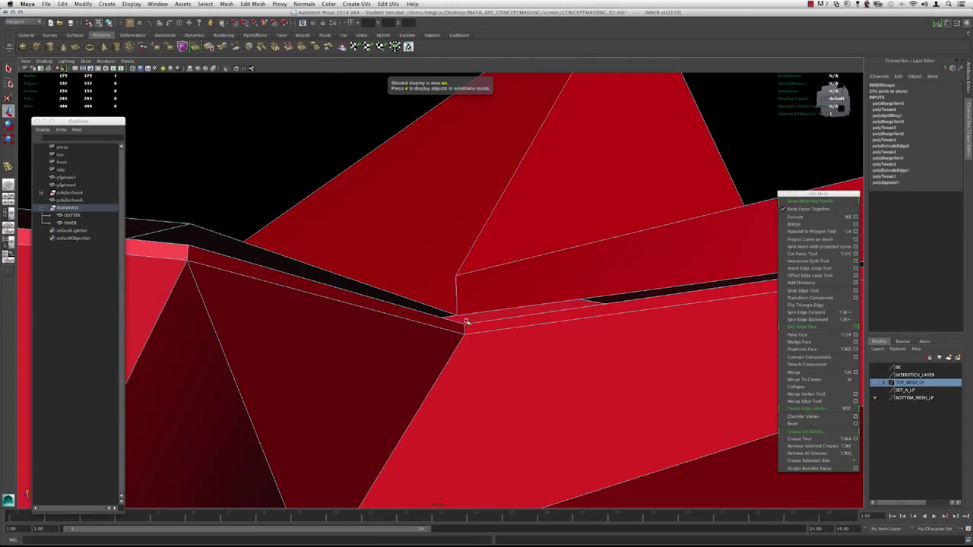
Snap the rim strip's loose corner vertex onto the adjacent slab corner vertex and merge the two to center
key("4")
key("5")
left_click(465, 324)
left_click_drag(465, 324, 458, 317)
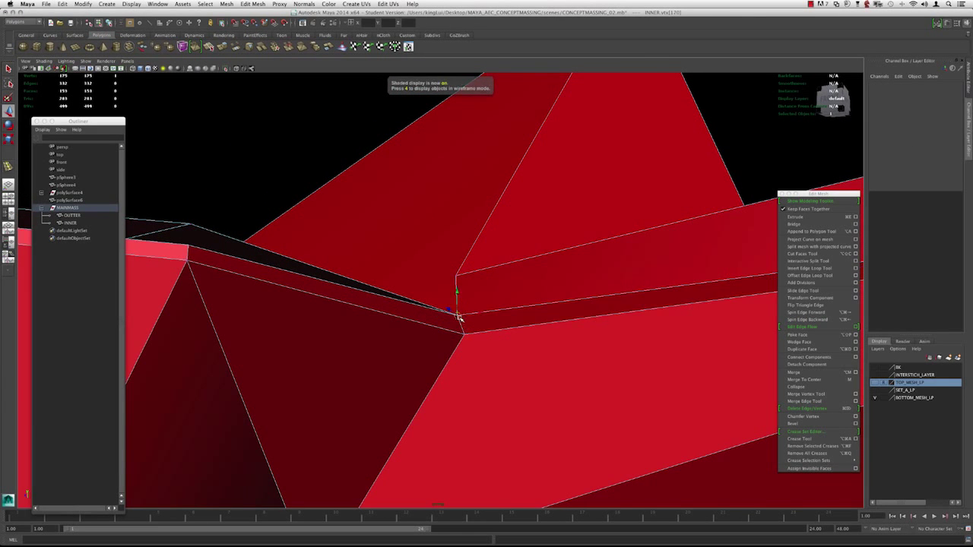
key("4")
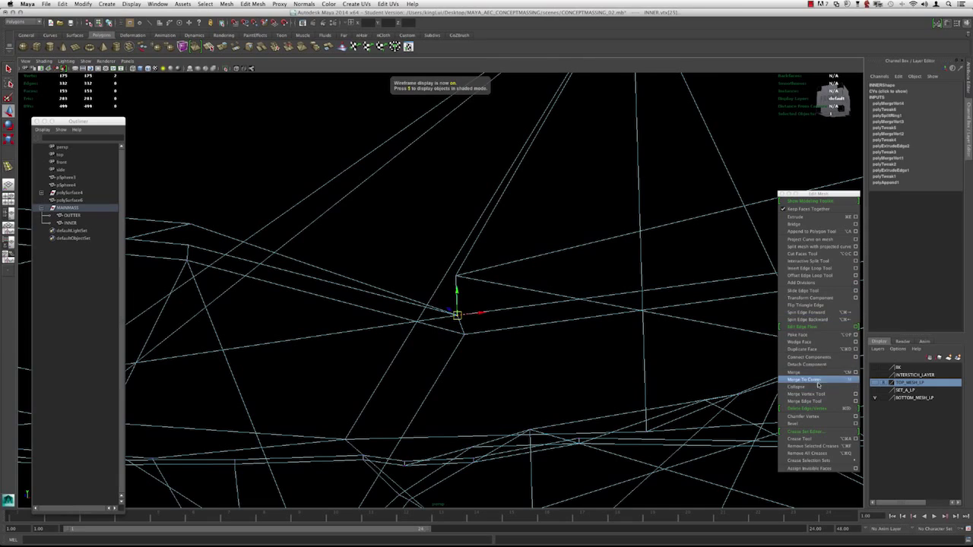
mouse_move(633, 347)
left_mouse_down("alt")
mouse_move(497, 298)
mouse_move(436, 317)
mouse_move(443, 278)
mouse_move(456, 304)
mouse_move(501, 313)
mouse_move(482, 358)
mouse_move(408, 326)
mouse_move(474, 333)
left_mouse_up("alt")
key("5")
Append polygons between the open rim edges to fill the gap near the second peak
middle_click_drag(358, 319, 345, 319, "alt")
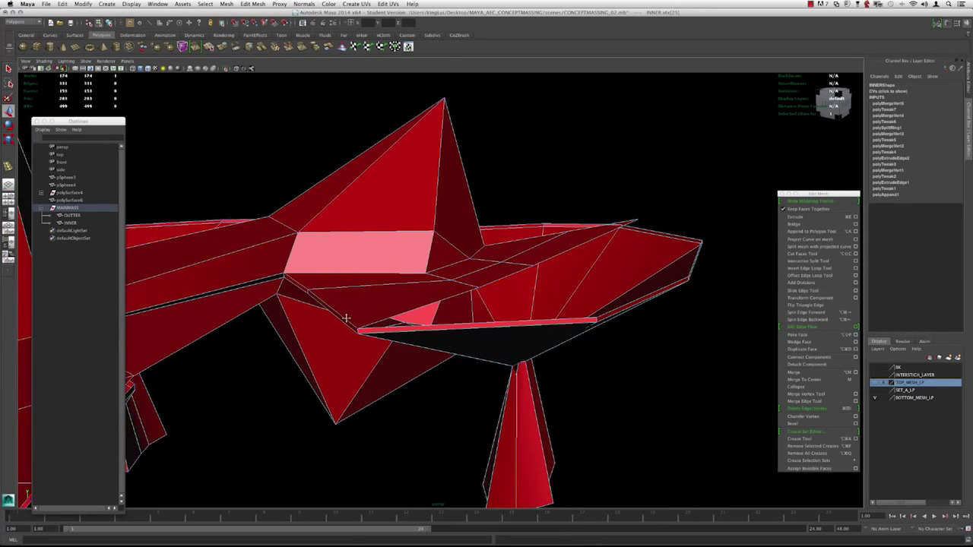
right_click_drag(345, 320, 380, 347, "alt")
middle_click_drag(380, 347, 406, 347, "alt")
left_click(810, 232)
left_click(478, 296)
left_click(515, 327)
key("Return")
Pull the tip vertices of the long slab spike back in over the leg's rim
left_click_drag(515, 328, 496, 277, "alt")
left_click(424, 255)
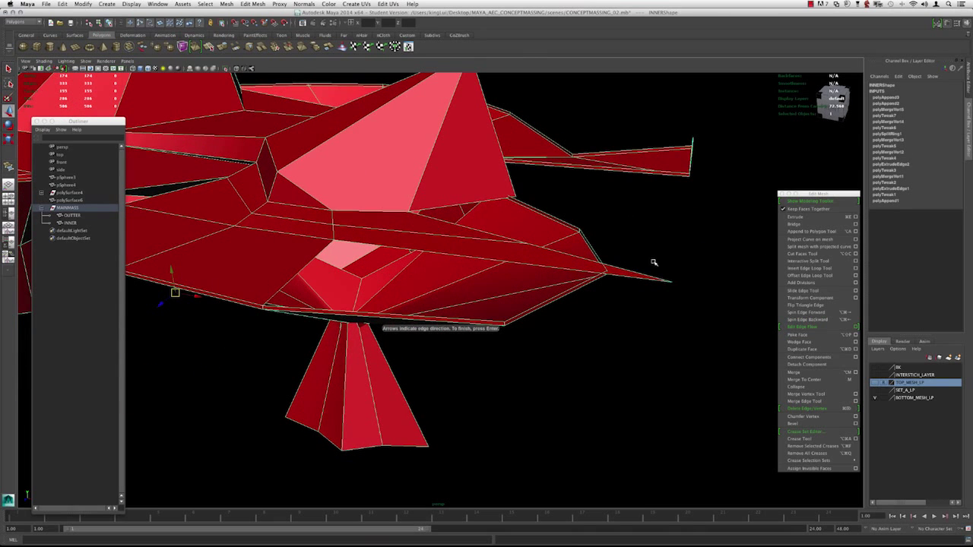
left_click_drag(701, 303, 698, 287)
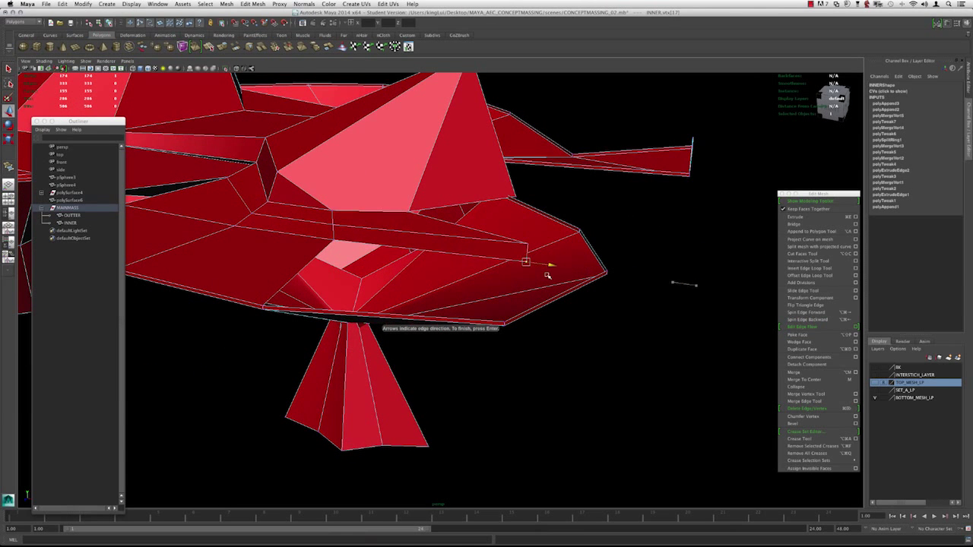
Append further polygons across the remaining open gaps along the rim above the leg
key("alt+a")
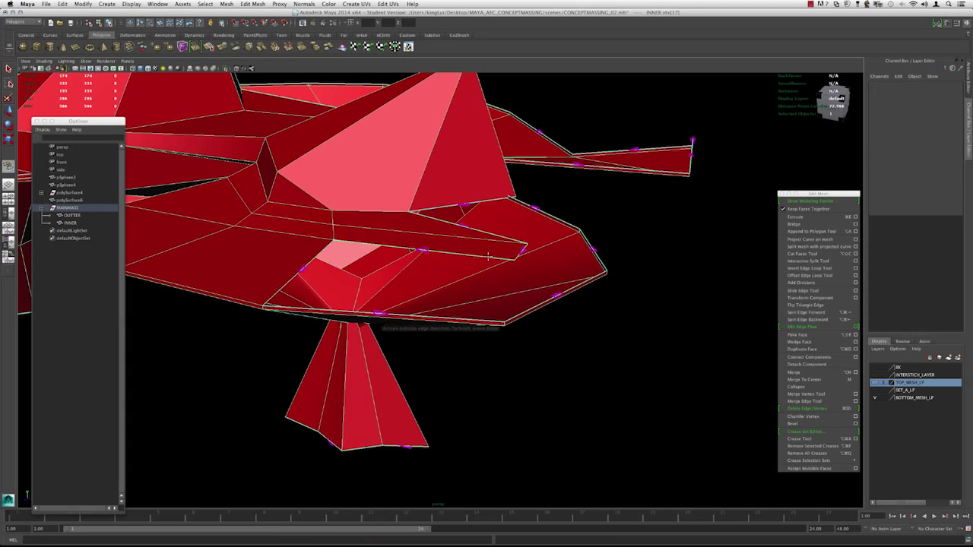
left_click(434, 314)
key("Return")
left_click_drag(501, 306, 419, 281, "alt")
left_click(429, 308)
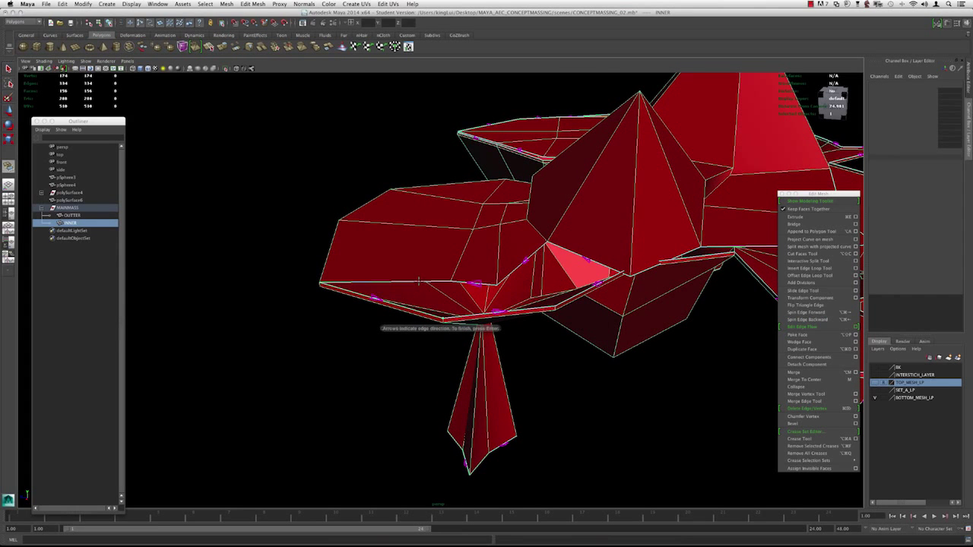
left_click(491, 313)
key("Return")
Examine the INNER shell's rim and openings in smooth preview and in the faceted cage
left_click_drag(495, 312, 565, 299, "alt")
middle_click_drag(744, 380, 673, 407, "alt")
right_click_drag(673, 406, 621, 345, "alt")
key("3")
left_click_drag(618, 346, 466, 342, "alt")
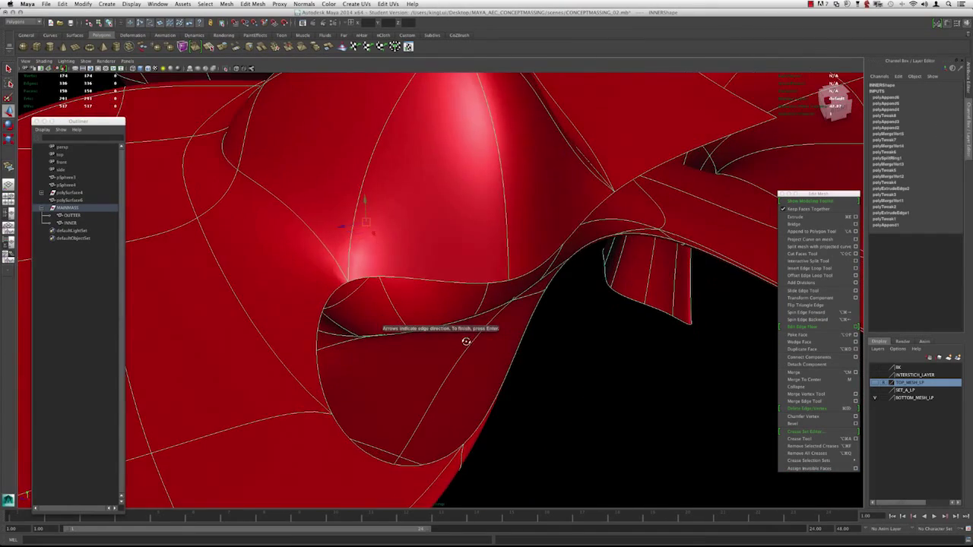
scroll(476, 328, "down", 6)
left_click_drag(458, 307, 442, 278, "alt")
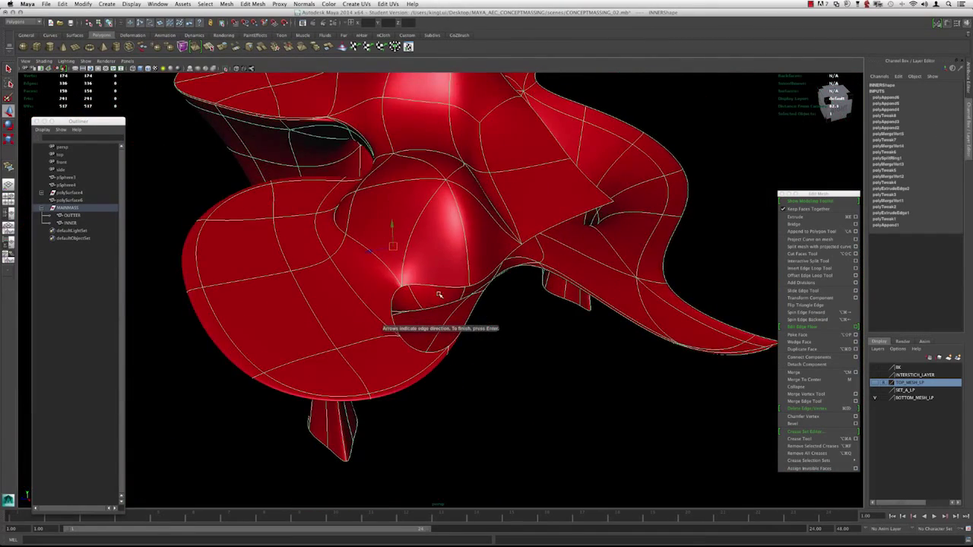
key("1")
right_click_drag(441, 278, 544, 323, "alt")
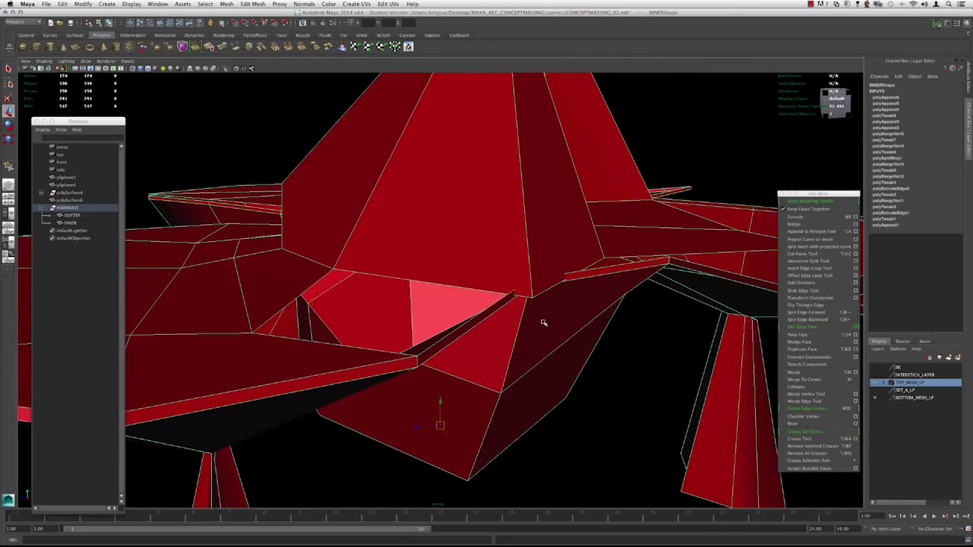
scroll(563, 304, "down", 1)
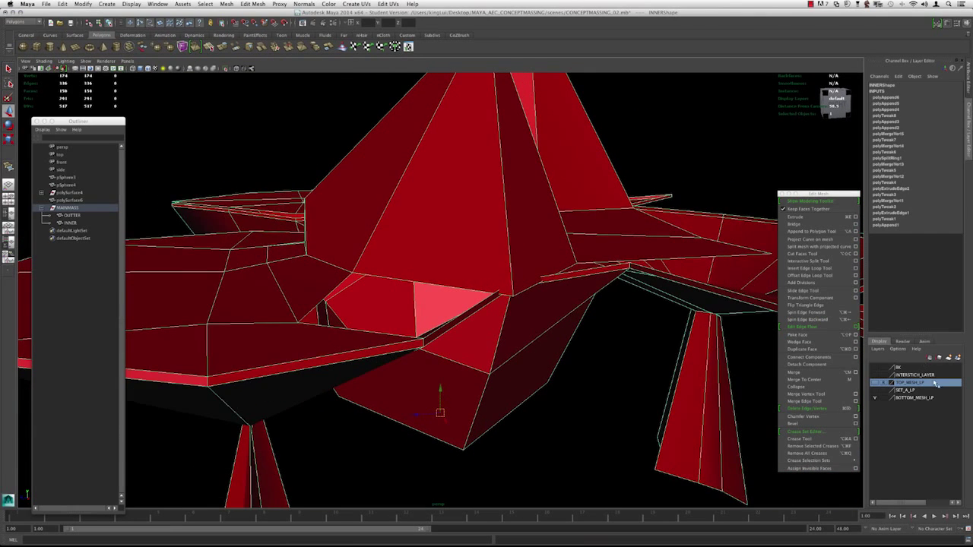
Temporarily show the TOP_MESH_LP layer and compare the smoothed INNER shell with the outer shell
left_click(875, 383)
left_click_drag(584, 343, 438, 263, "alt")
key("3")
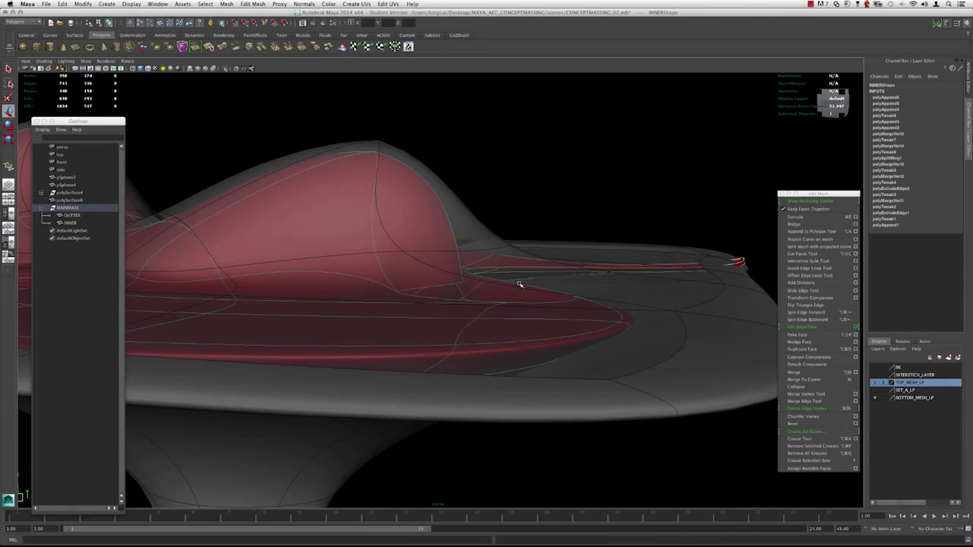
left_click(876, 384)
left_click_drag(593, 343, 474, 289, "alt")
key("1")
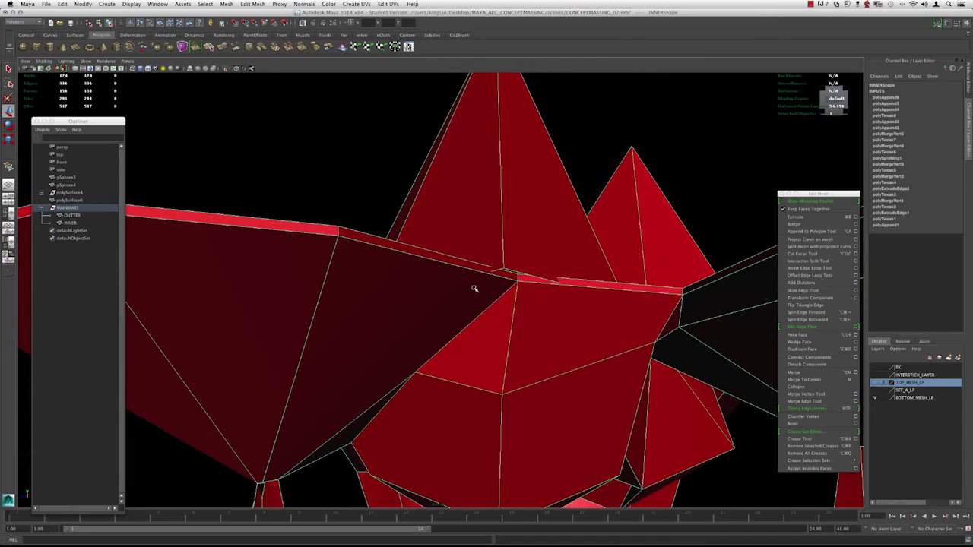
Move the rim strip's corner vertices onto the lower corner of the cone-shaped peak
key("4")
left_click(516, 270)
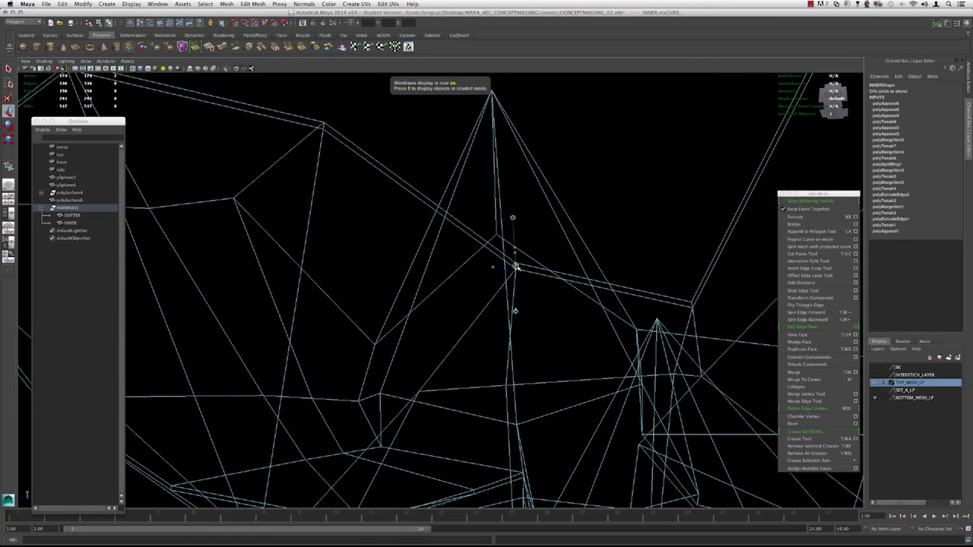
mouse_move(516, 264)
left_mouse_down("alt")
mouse_move(502, 242)
mouse_move(482, 250)
mouse_move(476, 280)
mouse_move(576, 343)
mouse_move(499, 317)
mouse_move(530, 299)
mouse_move(432, 280)
mouse_move(504, 293)
mouse_move(510, 314)
left_mouse_up("alt")
key("5")
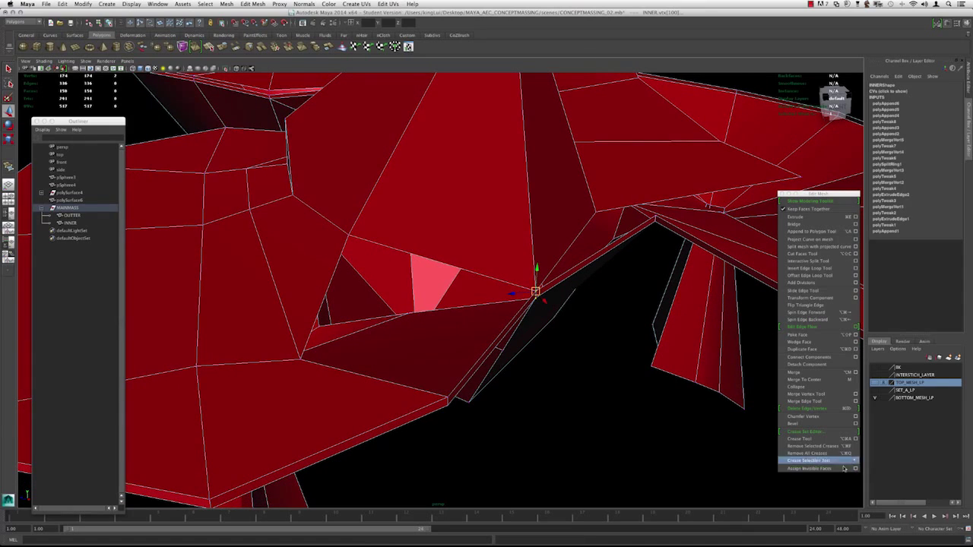
Create a four-sided polygon covering the opening between the slab, the cone's base and the rim corners
left_click_drag(523, 285, 441, 283, "alt")
key("space")
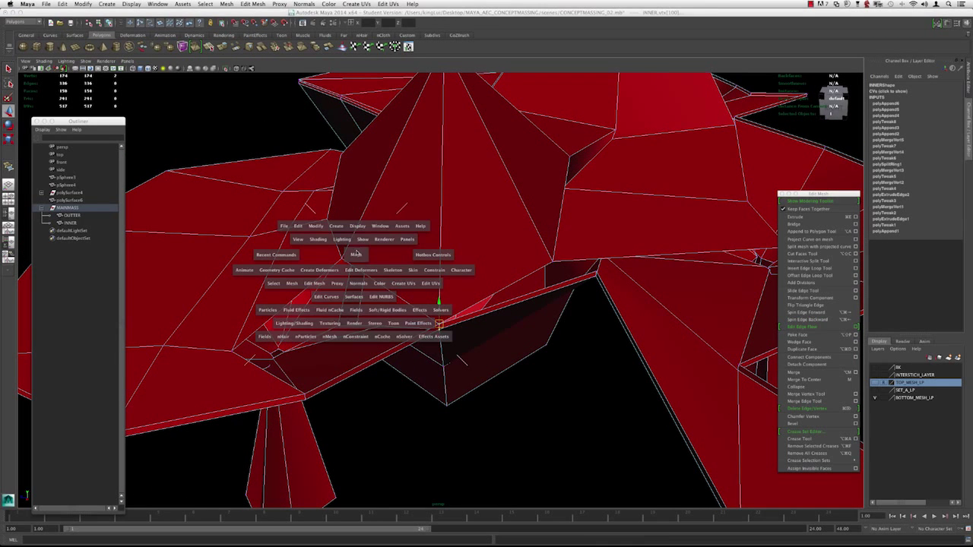
left_click(293, 283)
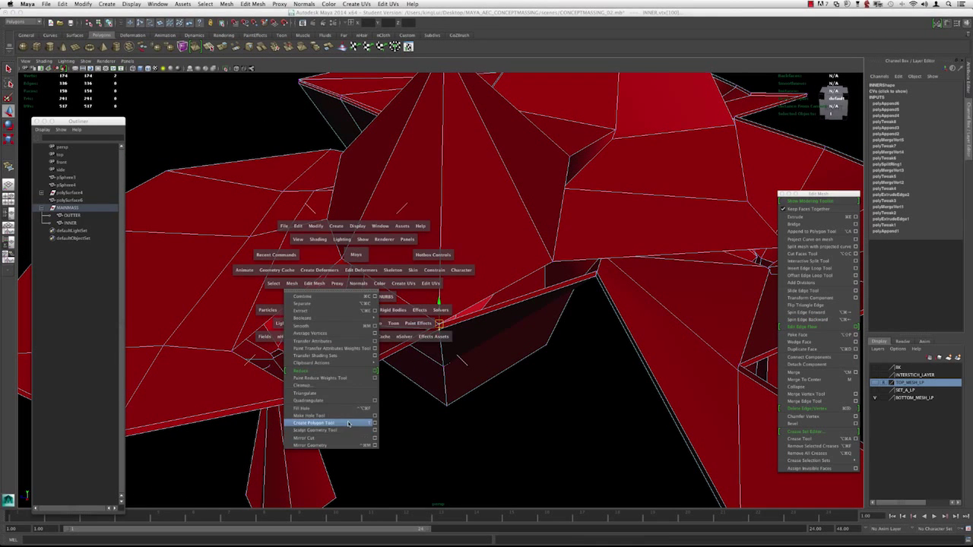
left_click(320, 423)
left_click_drag(435, 298, 427, 279, "alt")
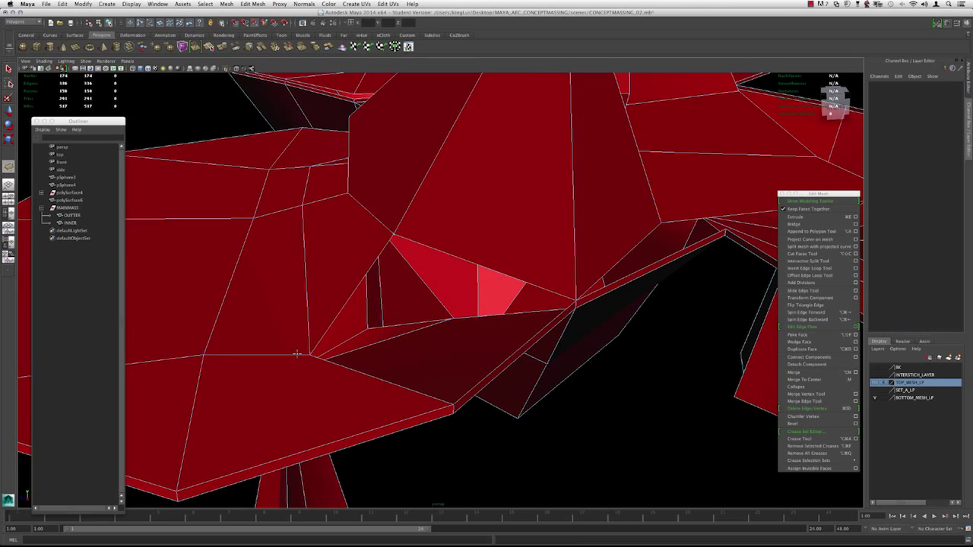
left_click(454, 406)
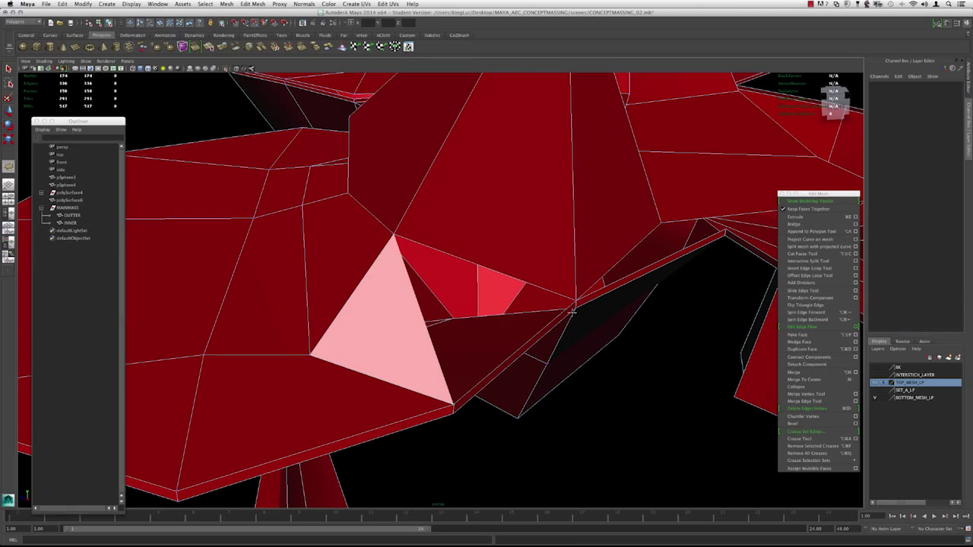
left_click(574, 299)
key("Return")
Combine the INNER shell and the newly created quad into one mesh
left_click_drag(502, 300, 366, 250, "alt")
left_click_drag(416, 271, 449, 274, "alt")
left_click(449, 274)
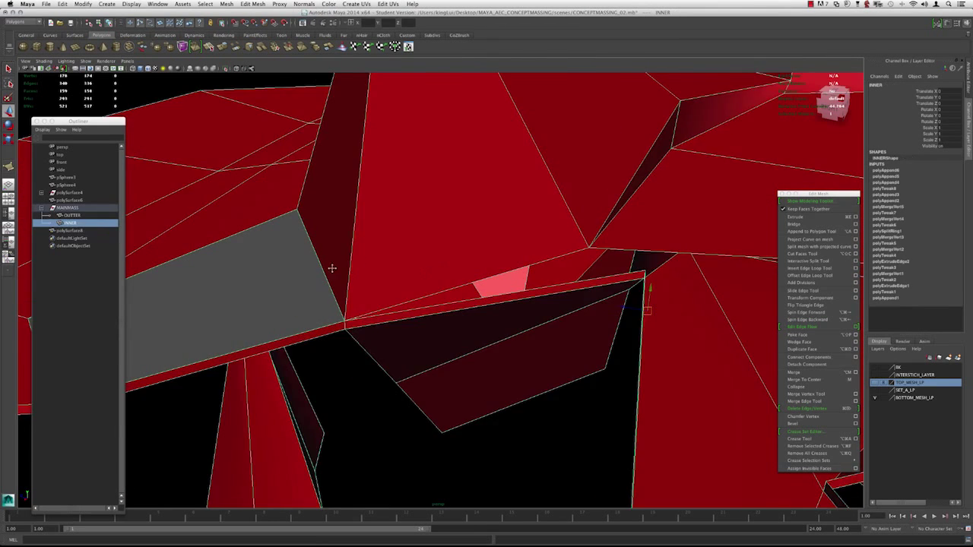
left_click_drag(329, 269, 384, 280, "alt")
left_click(384, 280, "shift")
left_click(384, 279, "ctrl+shift")
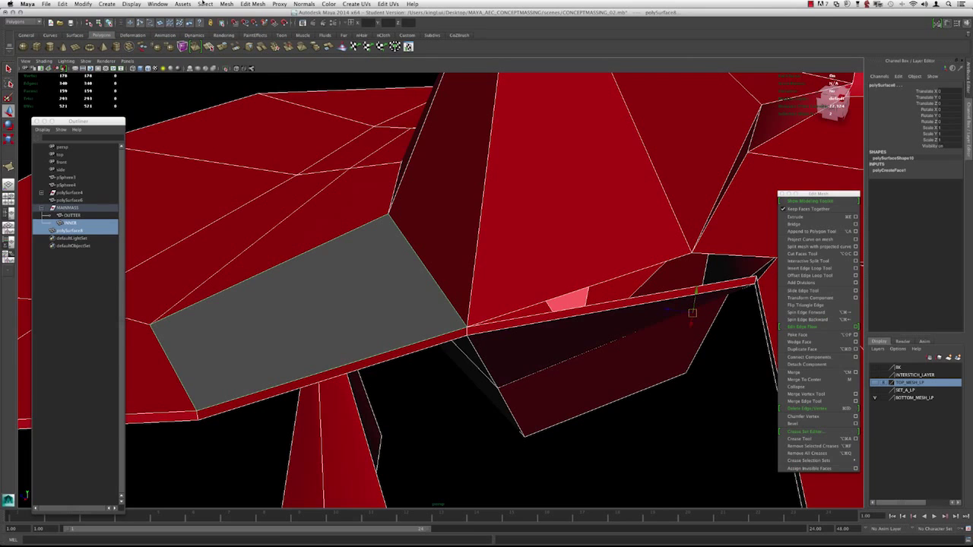
left_click(227, 4)
left_click(235, 27)
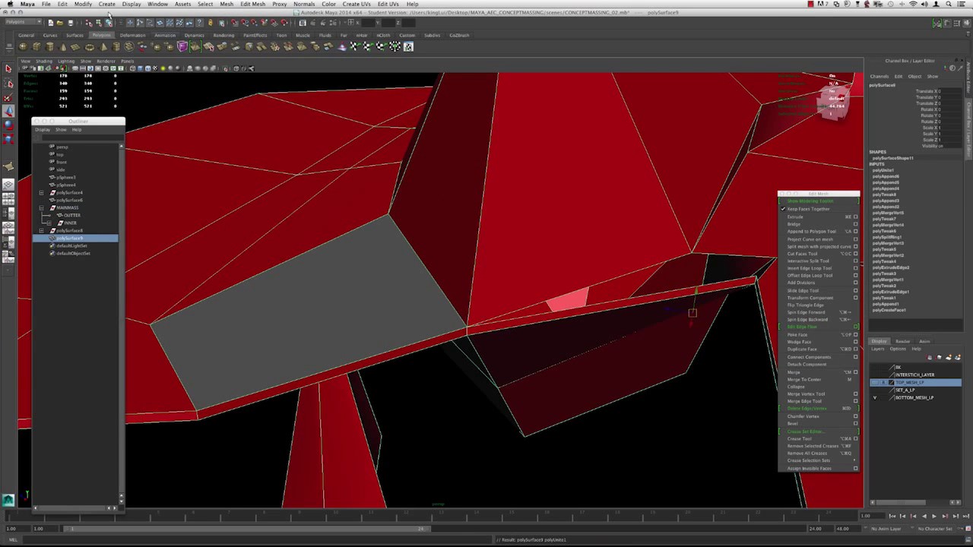
Delete the combined mesh's construction history
left_click(62, 4)
mouse_move(114, 92)
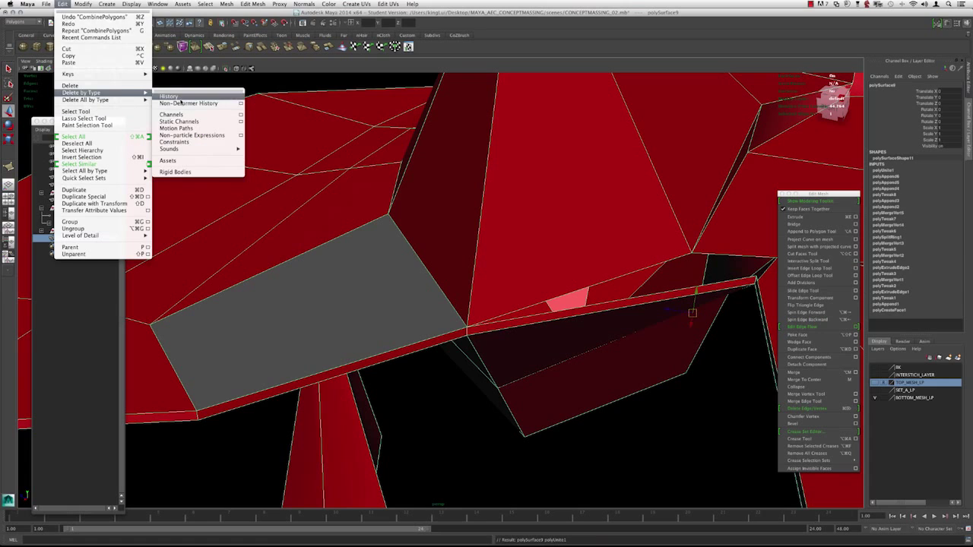
left_click(180, 97)
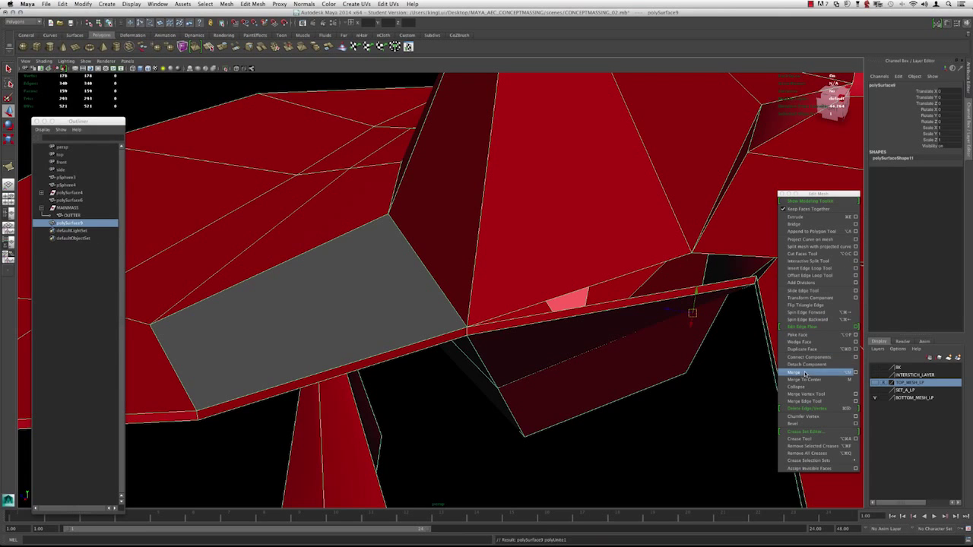
Merge the overlapping vertices of the combined mesh with a threshold of 0.01
left_click(856, 373)
left_click_drag(573, 199, 676, 81)
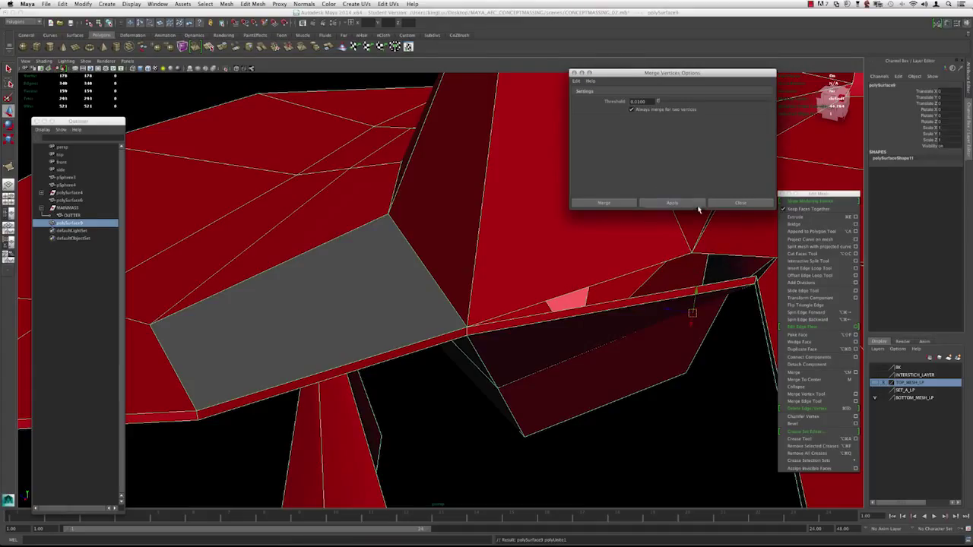
left_click(669, 204)
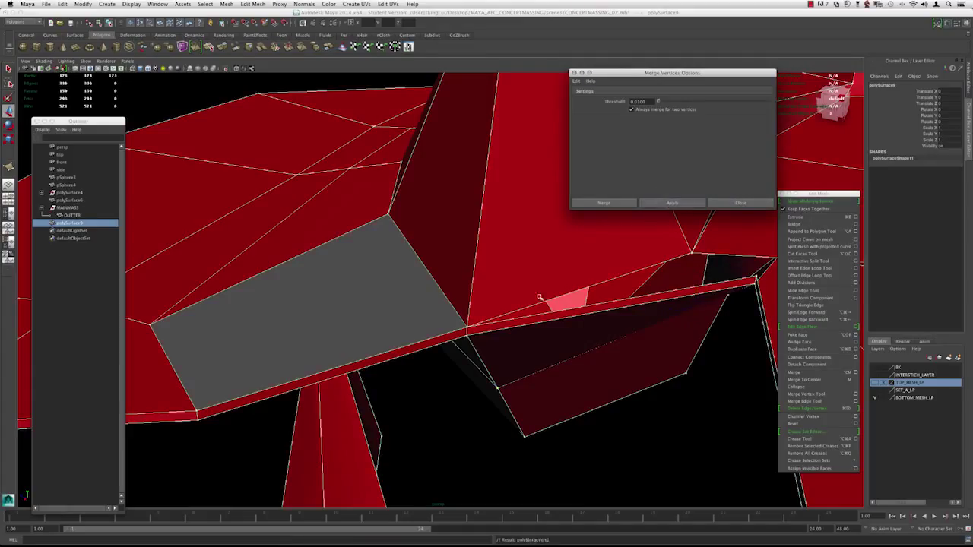
left_click_drag(493, 311, 511, 308, "alt")
left_click(739, 207)
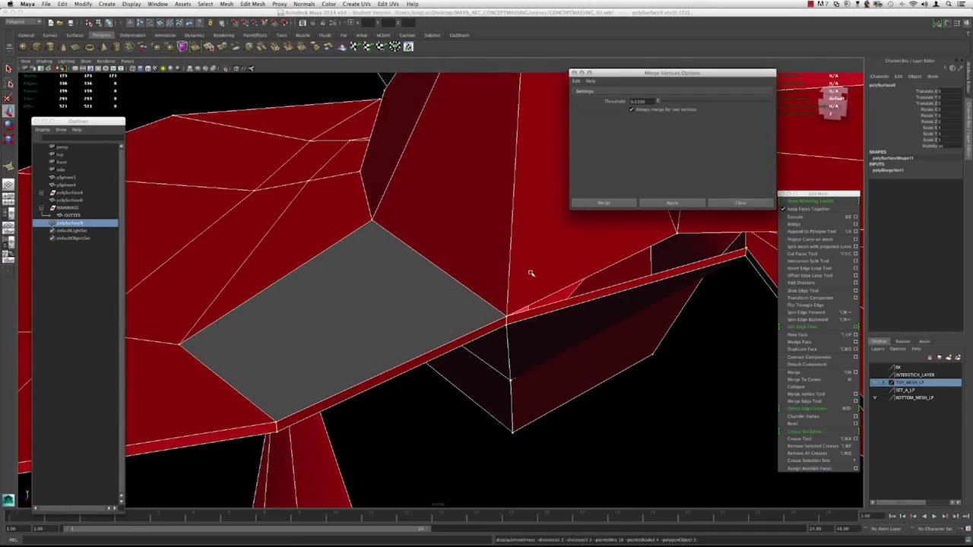
Examine the filled opening, the cone's base and the rim in both smoothed and unsmoothed display
key("3")
key("f")
left_click_drag(569, 265, 494, 259, "alt")
right_click_drag(494, 258, 533, 271, "alt")
key("1")
left_click_drag(542, 251, 424, 265, "alt")
left_click(667, 299)
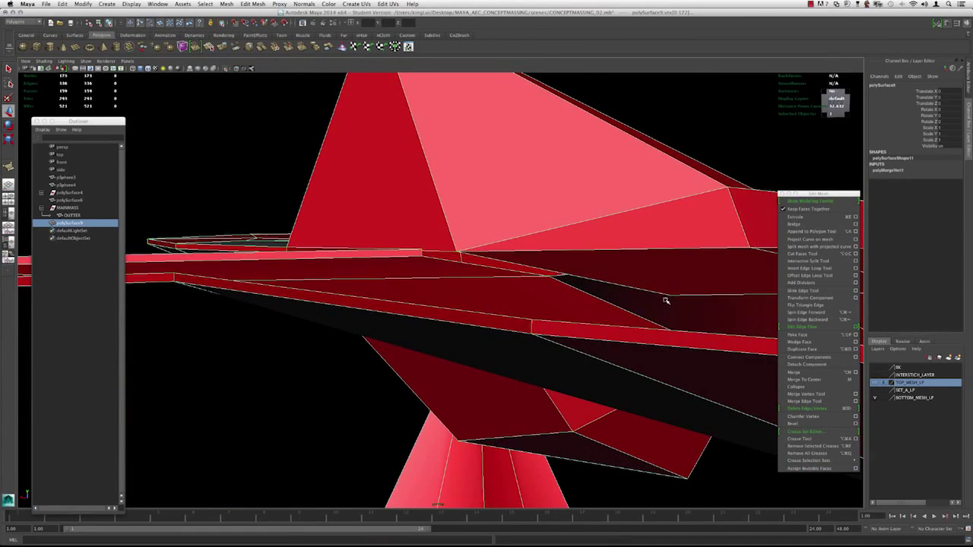
key("3")
right_click_drag(669, 284, 570, 283, "alt")
key("1")
key("3")
left_click_drag(522, 279, 537, 289, "alt")
key("1")
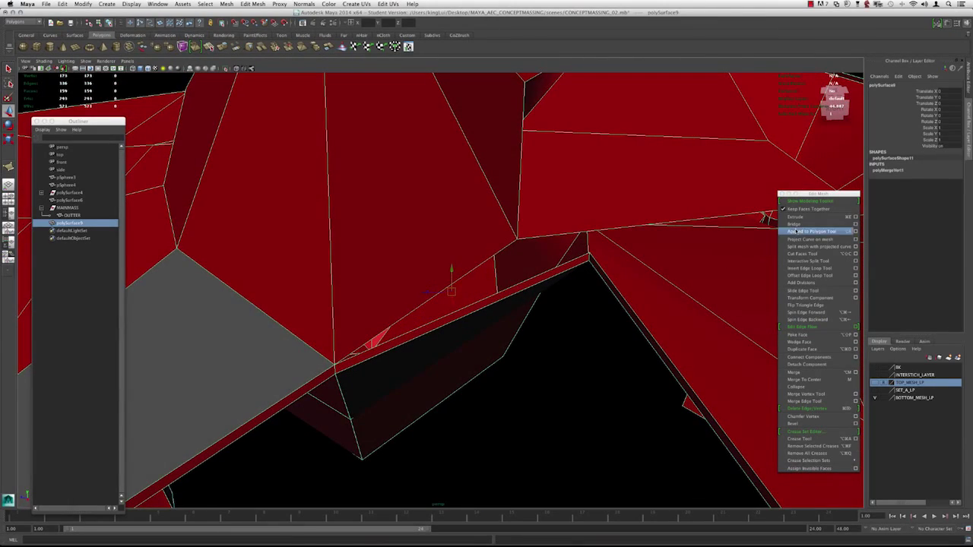
left_click(795, 230)
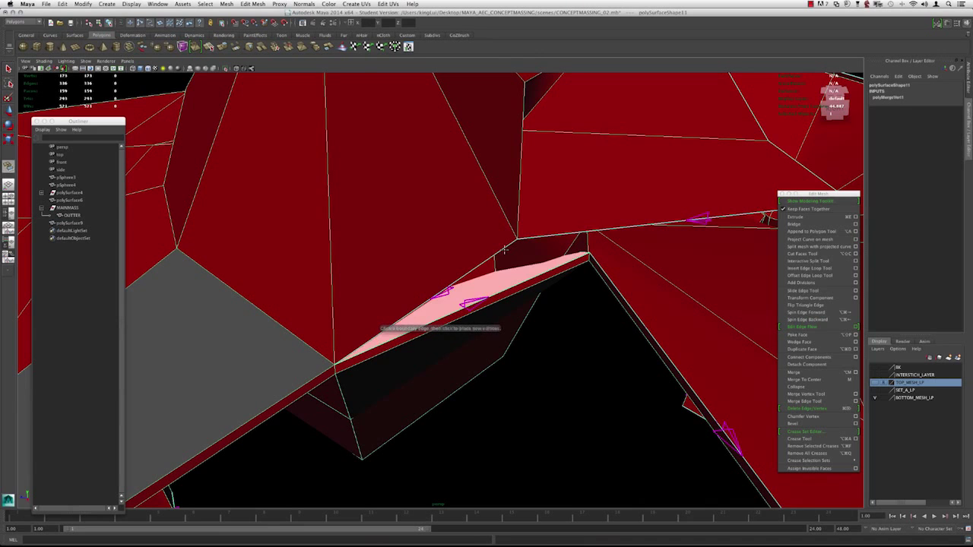
key("z")
mouse_move(506, 251)
left_mouse_down("alt")
mouse_move(515, 246)
mouse_move(494, 254)
left_mouse_up("alt")
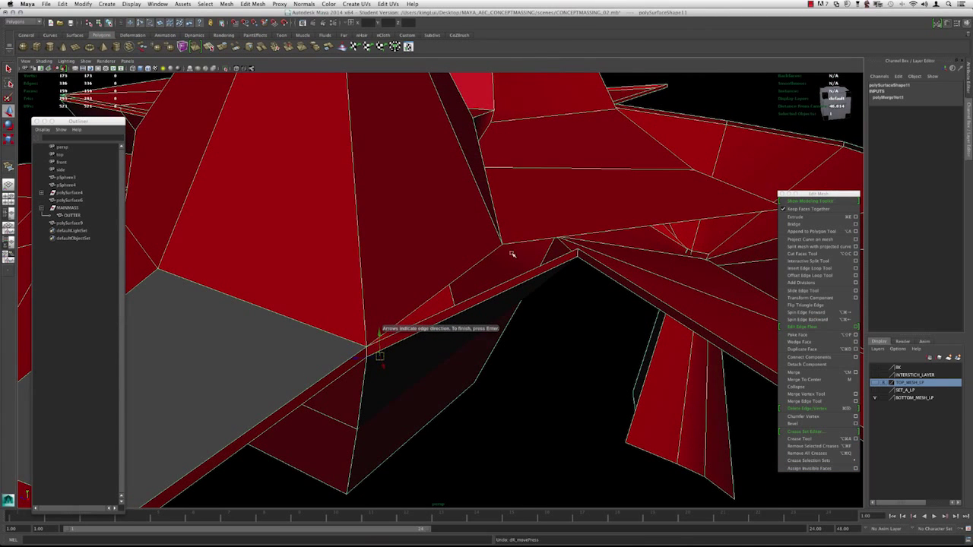
Append a polygon to the mesh across the narrow gap between the cone's base and the rim edge
left_click(807, 231)
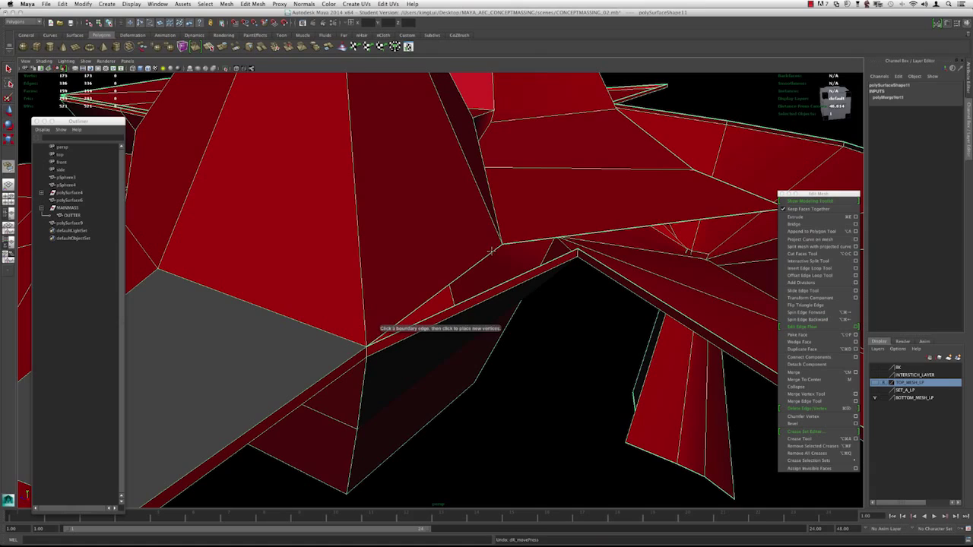
left_click_drag(523, 272, 364, 251, "alt")
scroll(365, 251, "down", 5)
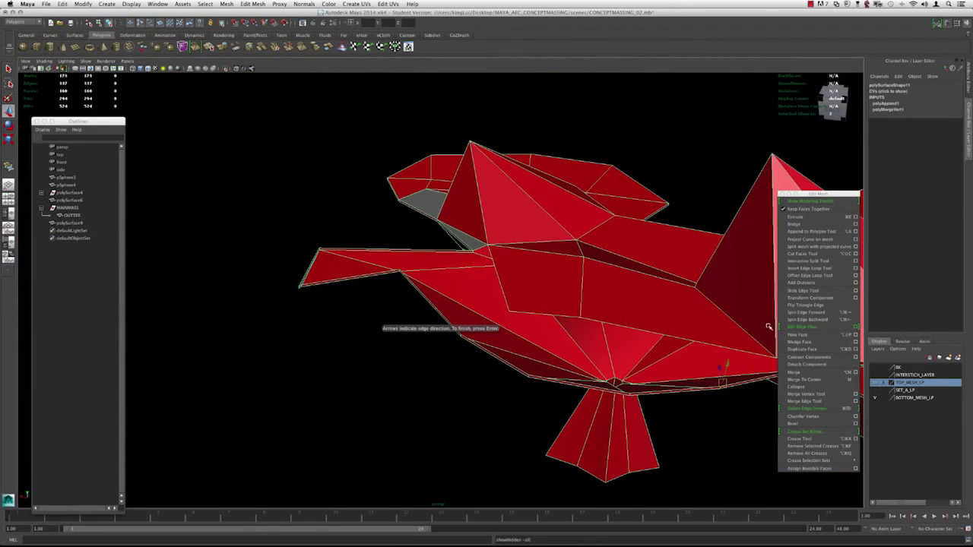
Show the TOP_MESH_LP layer and compare the inner shell with it in smoothed and unsmoothed display
left_click_drag(639, 304, 577, 303, "alt")
left_click(877, 385)
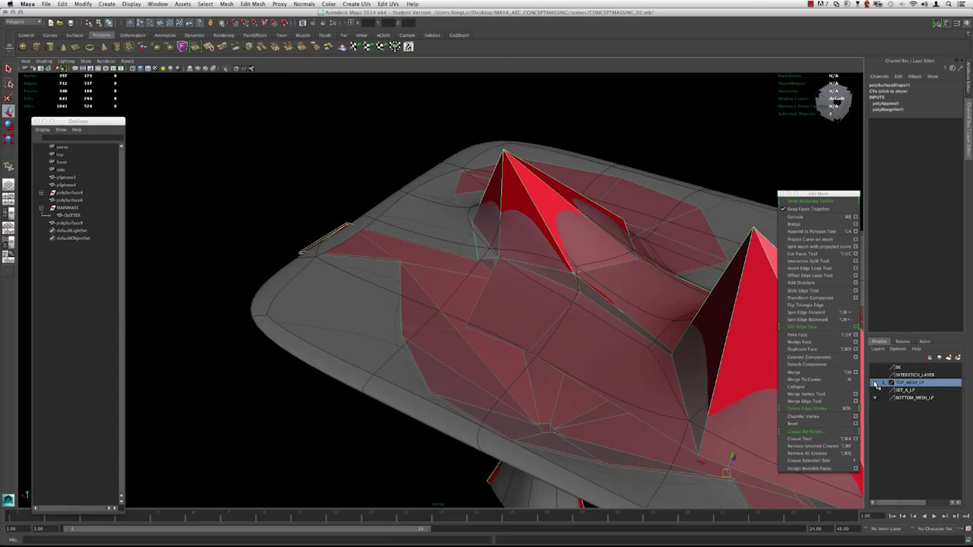
left_click_drag(507, 237, 448, 263, "alt")
key("3")
key("1")
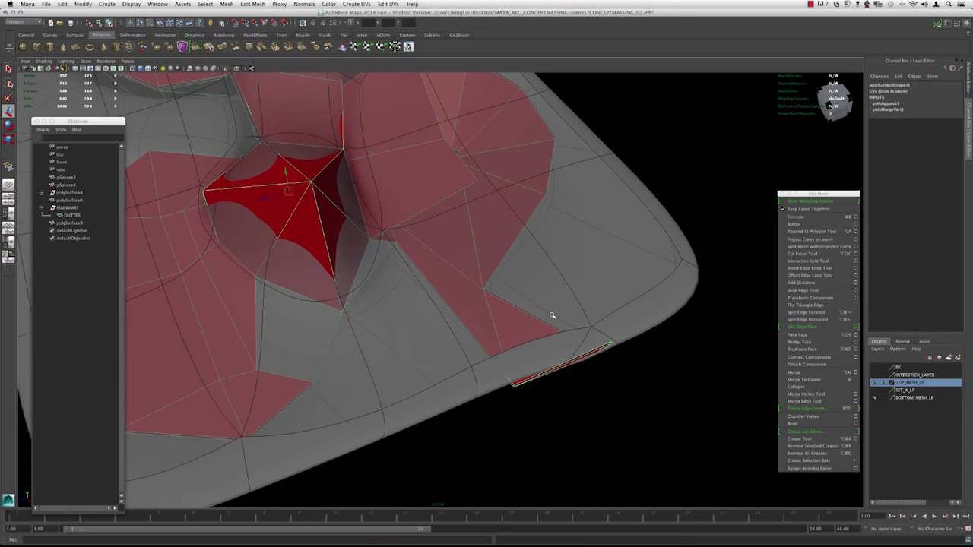
Delete the faces of the narrow spur sticking out past the top mesh's edge, and hide the TOP_MESH_LP layer
left_click_drag(472, 409, 470, 409)
mouse_move(470, 410)
left_mouse_down("alt")
mouse_move(452, 360)
mouse_move(415, 352)
mouse_move(392, 319)
mouse_move(357, 372)
mouse_move(420, 376)
mouse_move(535, 304)
mouse_move(504, 307)
left_mouse_up("alt")
key("4")
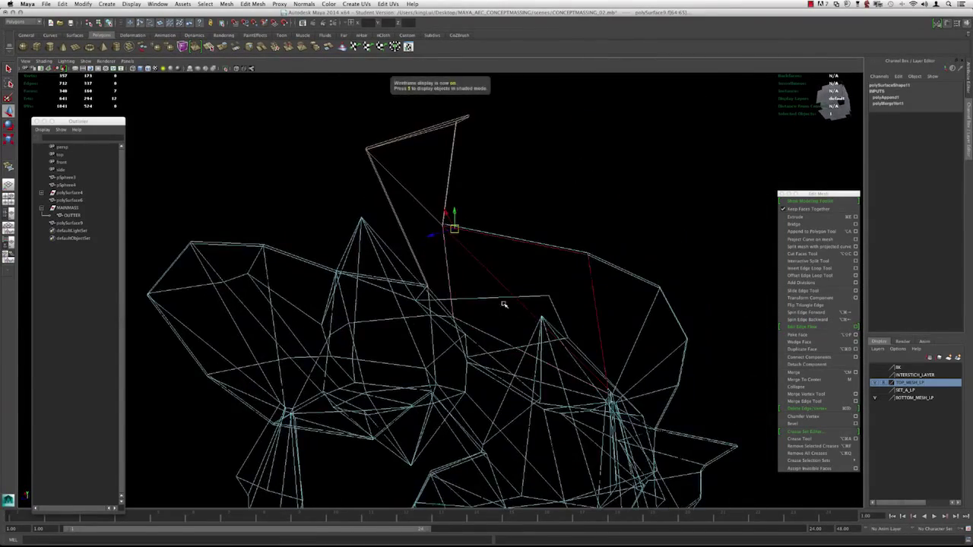
key("5")
right_click_drag(504, 306, 436, 309, "alt")
mouse_move(436, 310)
left_mouse_down("alt")
mouse_move(480, 332)
mouse_move(461, 363)
mouse_move(358, 393)
mouse_move(445, 360)
mouse_move(454, 319)
mouse_move(400, 347)
mouse_move(411, 315)
mouse_move(453, 360)
mouse_move(527, 352)
mouse_move(509, 347)
mouse_move(503, 331)
mouse_move(474, 361)
mouse_move(495, 382)
mouse_move(475, 359)
mouse_move(487, 335)
mouse_move(463, 334)
mouse_move(495, 340)
mouse_move(485, 300)
left_mouse_up("alt")
left_click(876, 384)
key("3")
key("1")
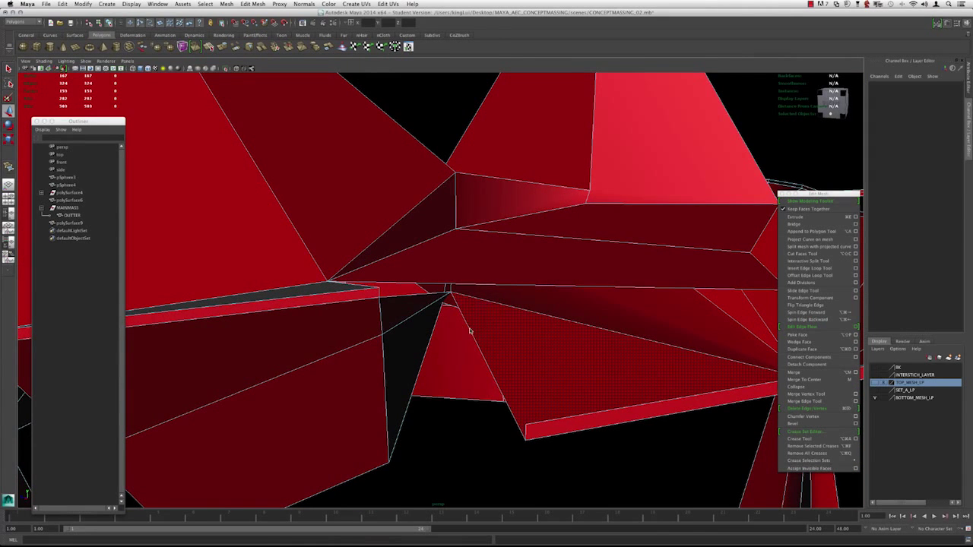
Extrude the two exposed boundary edges at the removed spur into a thin vertical rim strip
left_click(470, 331)
left_click(432, 294, "shift")
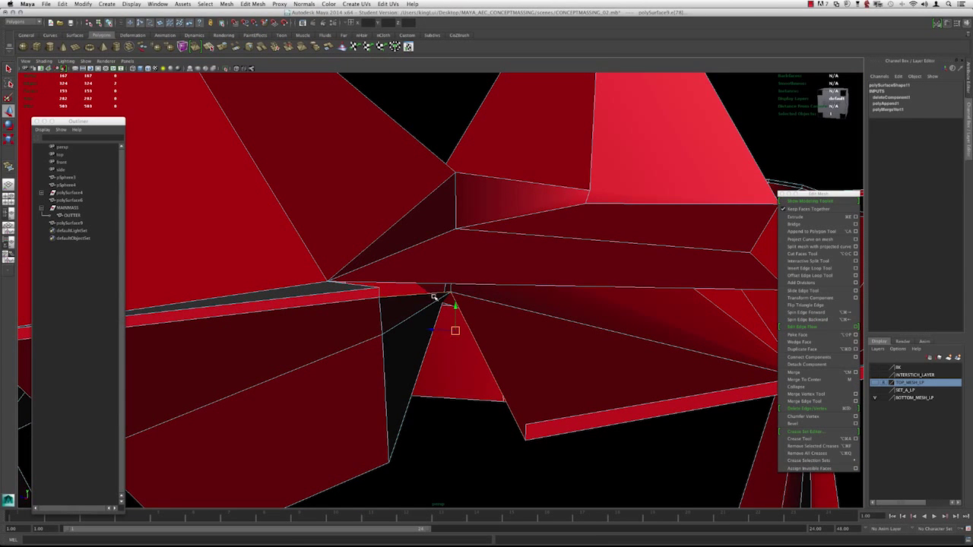
left_click_drag(600, 306, 551, 296, "alt")
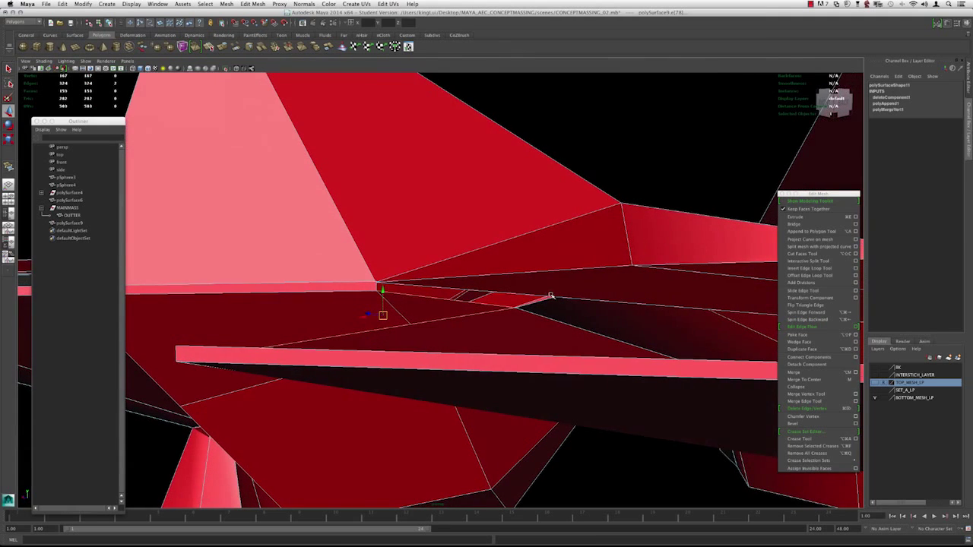
left_click(798, 218)
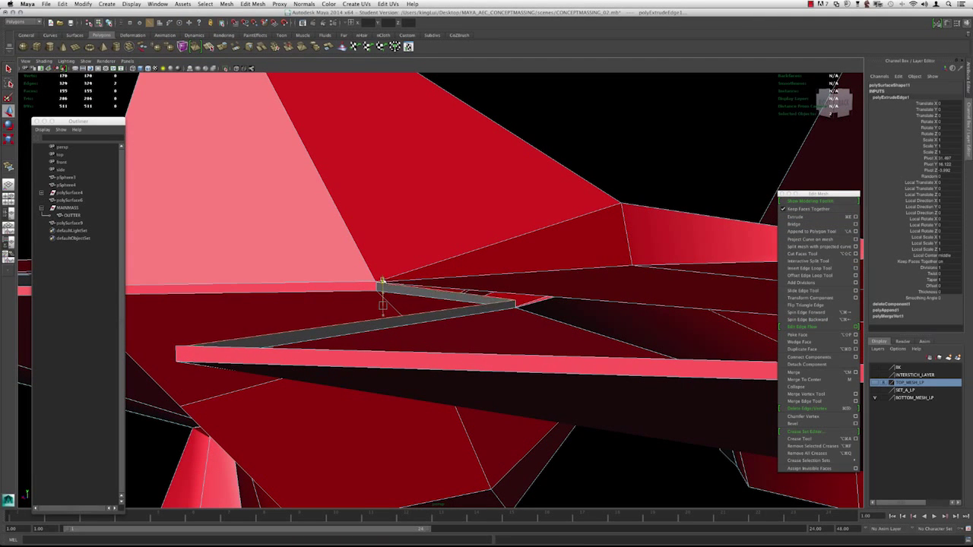
right_click_drag(384, 279, 526, 330, "alt")
left_click_drag(525, 330, 464, 319, "alt")
right_click_drag(464, 319, 575, 324, "alt")
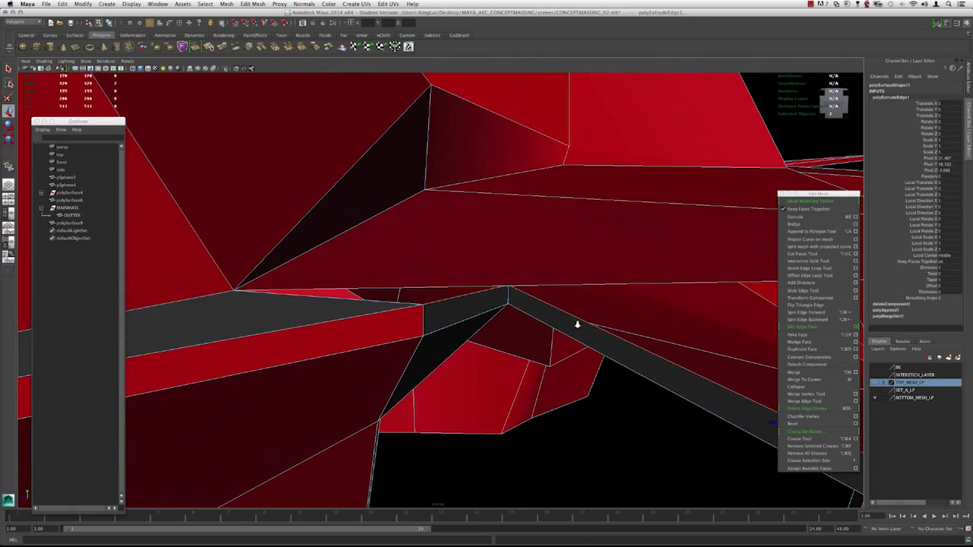
Merge the vertices where the new strip meets the existing rim's corner to their center
left_click_drag(576, 324, 388, 326, "alt")
key("4")
left_click(412, 308)
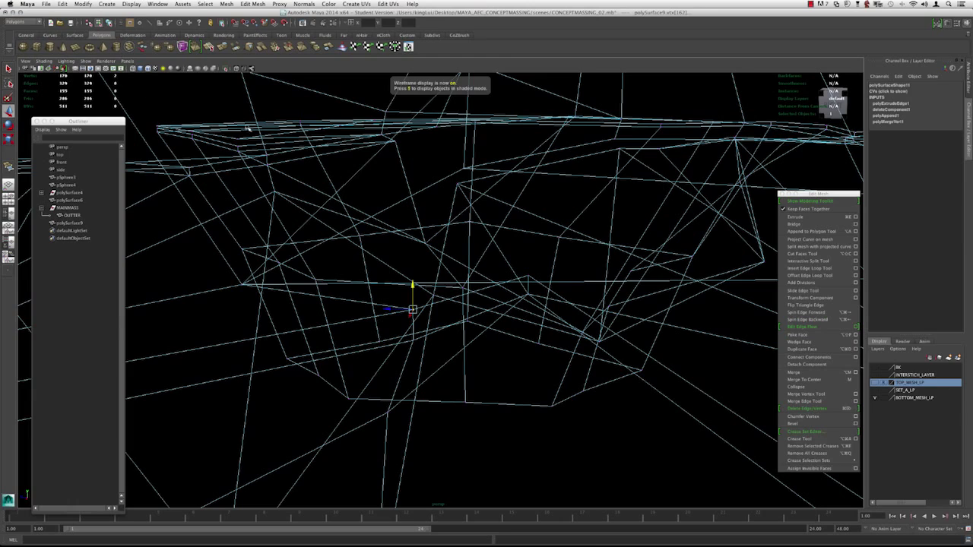
left_click(802, 381)
right_click_drag(532, 373, 446, 367, "alt")
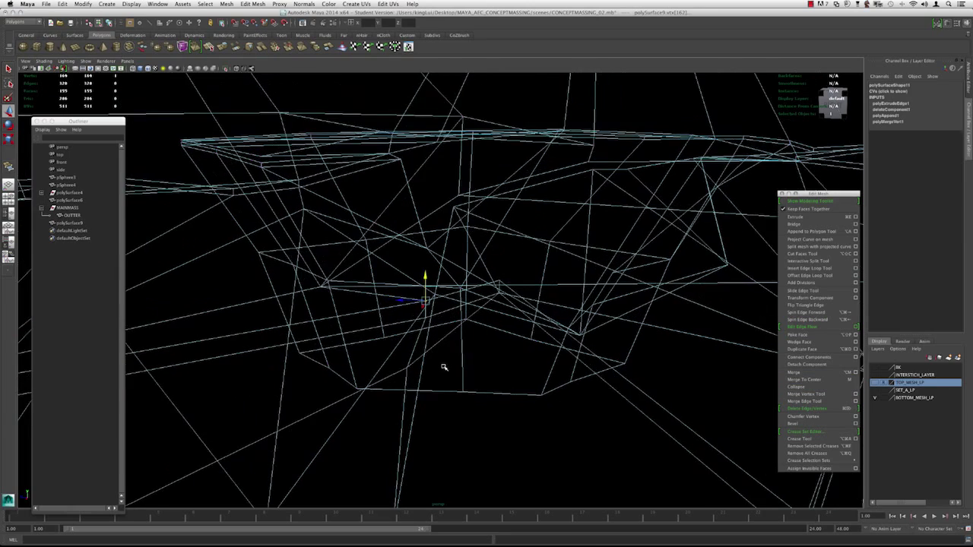
key("5")
Examine the smoothed shell's repaired notch with the TOP_MESH_LP layer shown and hidden
mouse_move(461, 346)
left_mouse_down("alt")
mouse_move(459, 337)
mouse_move(492, 330)
mouse_move(525, 339)
mouse_move(416, 332)
mouse_move(476, 320)
mouse_move(432, 330)
mouse_move(445, 311)
mouse_move(432, 338)
mouse_move(413, 339)
mouse_move(430, 319)
mouse_move(454, 311)
mouse_move(457, 323)
mouse_move(417, 311)
left_mouse_up("alt")
key("3")
left_click(882, 383)
right_click_drag(418, 311, 428, 309, "alt")
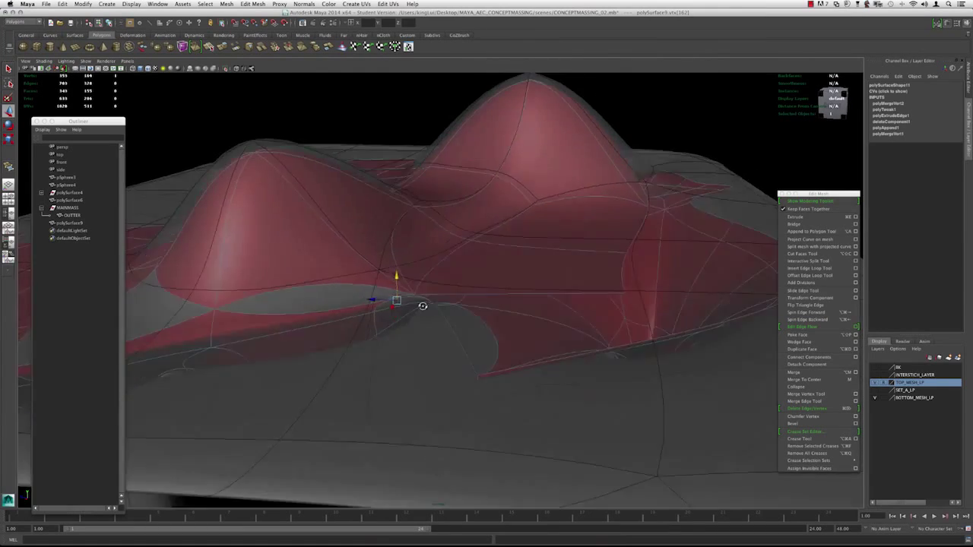
left_click_drag(428, 309, 454, 329, "alt")
left_click(874, 384)
right_click_drag(454, 354, 477, 354, "alt")
left_click_drag(478, 354, 456, 305, "alt")
key("1")
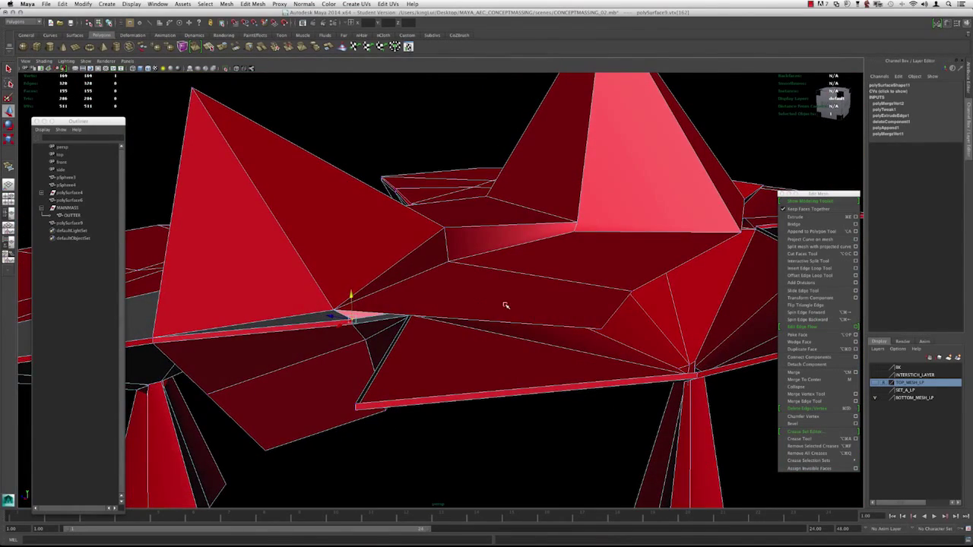
Merge the two vertices at the notch's apex, where the rim strip meets the upper surface
left_click_drag(593, 334, 598, 325, "alt")
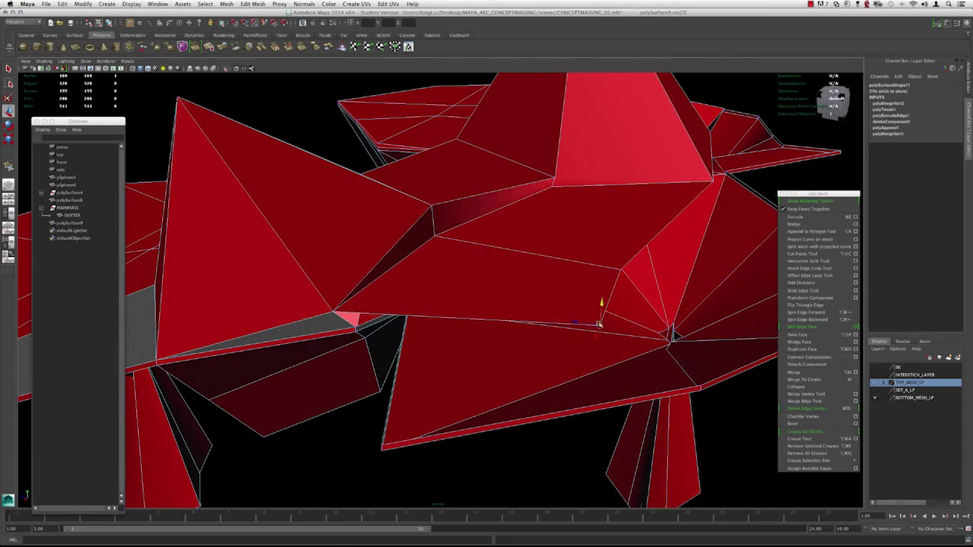
left_click_drag(404, 305, 403, 311, "alt")
right_click_drag(404, 310, 573, 345, "alt")
left_click_drag(574, 346, 462, 375, "alt")
scroll(543, 343, "down", 5)
scroll(472, 350, "up", 5)
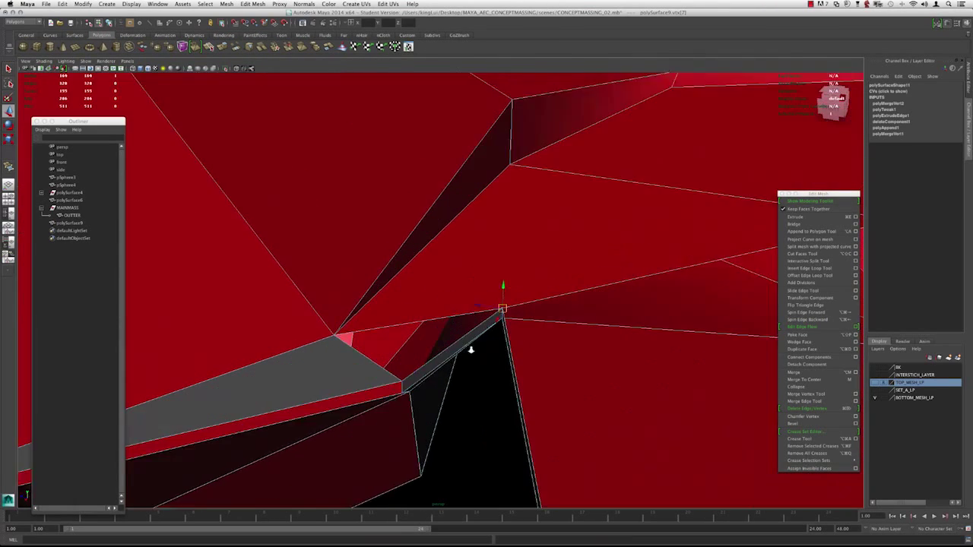
mouse_move(501, 339)
left_mouse_down("alt")
mouse_move(489, 341)
mouse_move(519, 326)
mouse_move(509, 352)
left_mouse_up("alt")
key("4")
key("5")
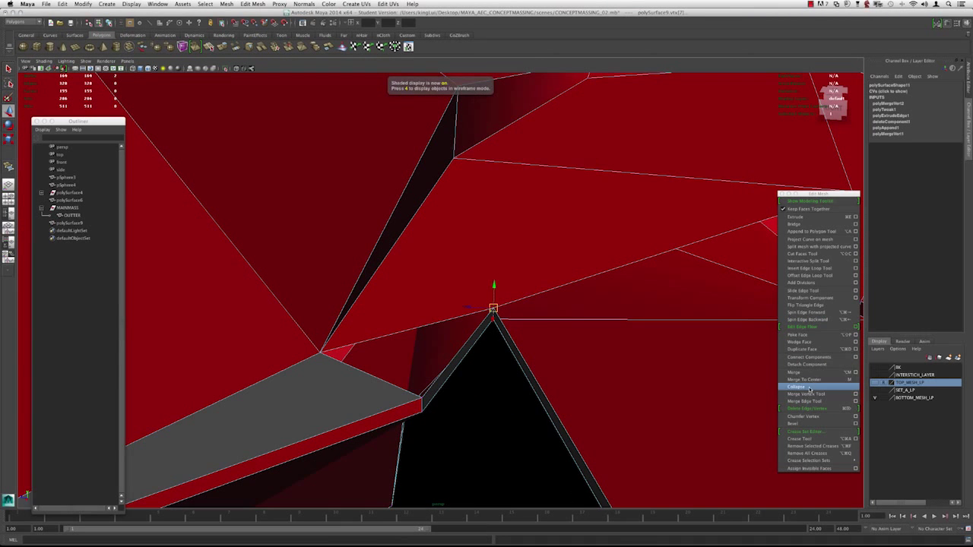
left_click_drag(417, 350, 420, 333, "alt")
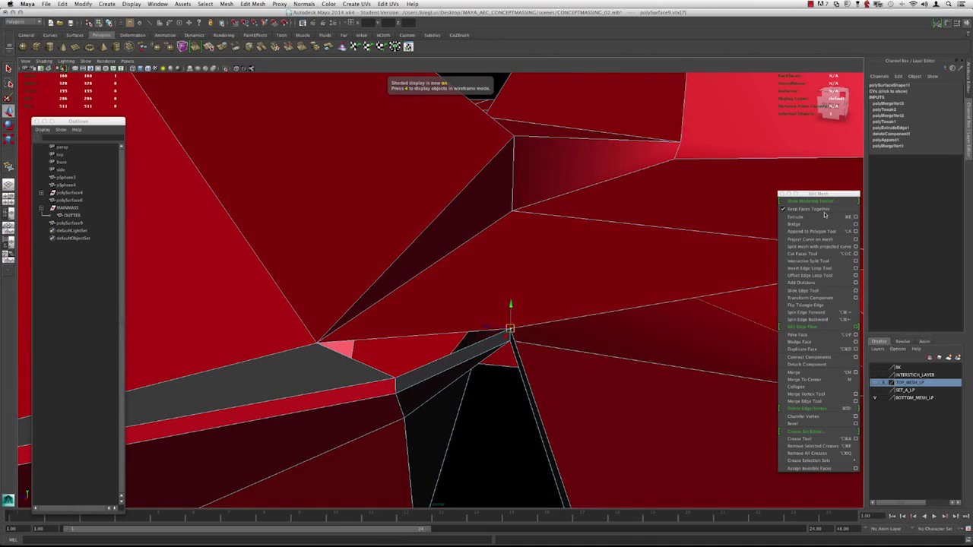
Append a polygon across the triangular gap between the cone's base corner and the notch's rim strip
left_click(805, 232)
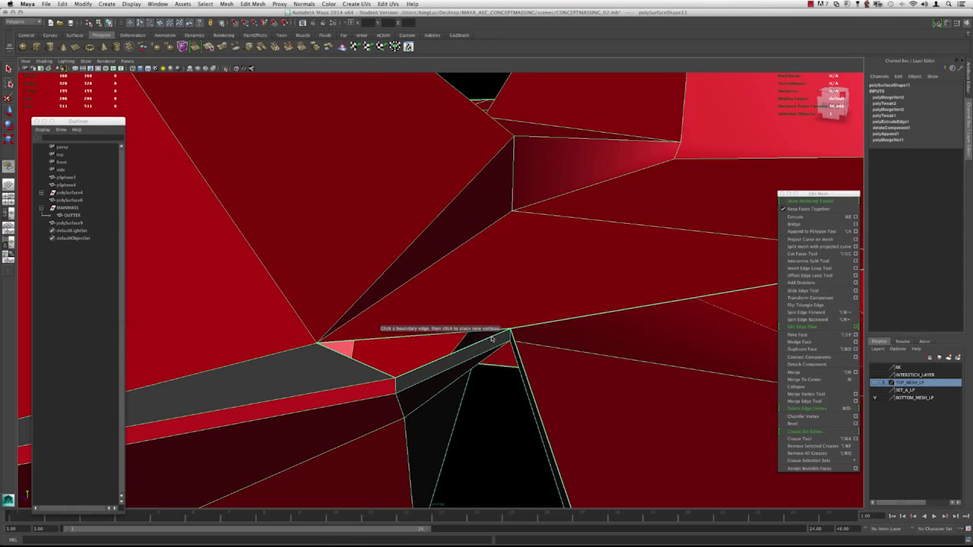
key("Return")
scroll(439, 334, "down", 5)
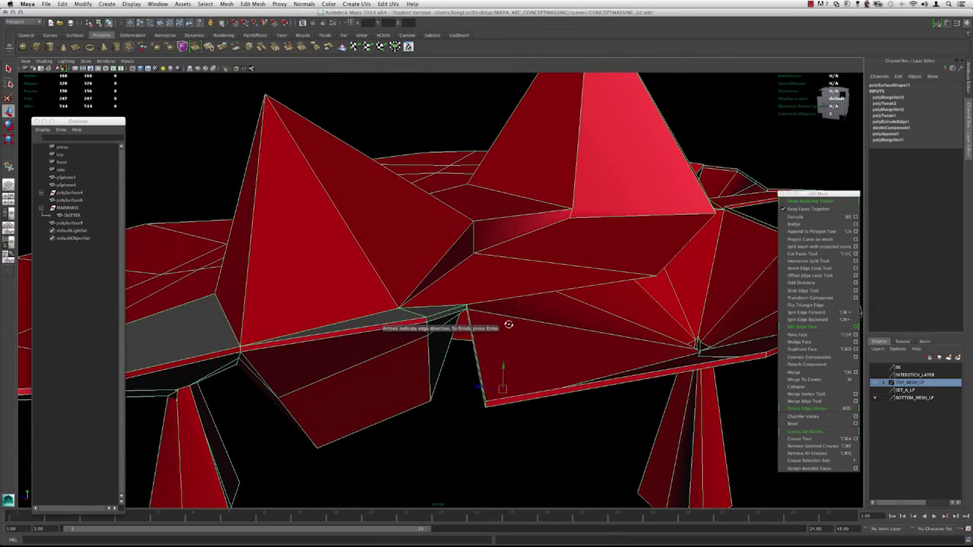
Extrude the chain of outer rim edges running from the notch around the slab beside the tall peak
left_click_drag(509, 328, 452, 313, "alt")
left_click_drag(508, 346, 496, 323, "alt")
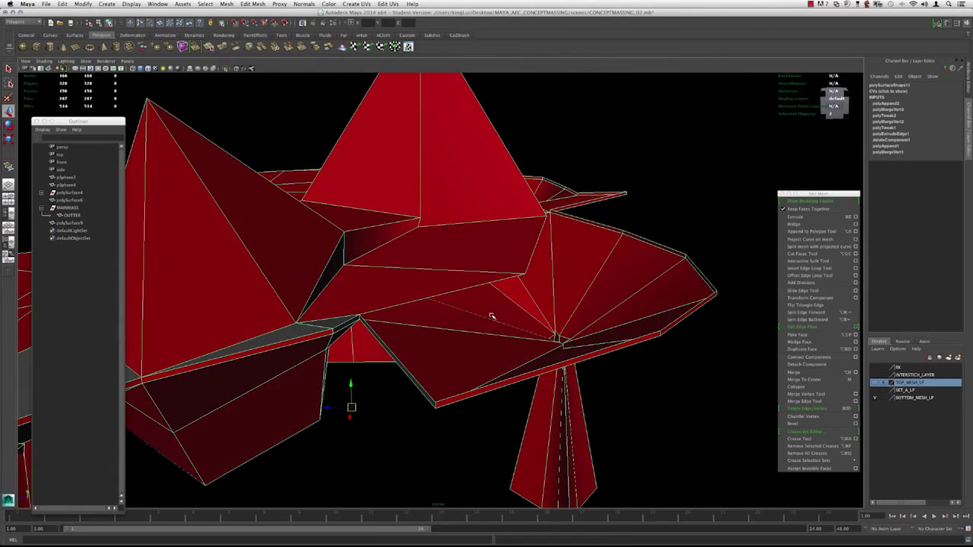
left_click_drag(393, 347, 575, 366, "alt")
left_click_drag(442, 299, 374, 367, "alt")
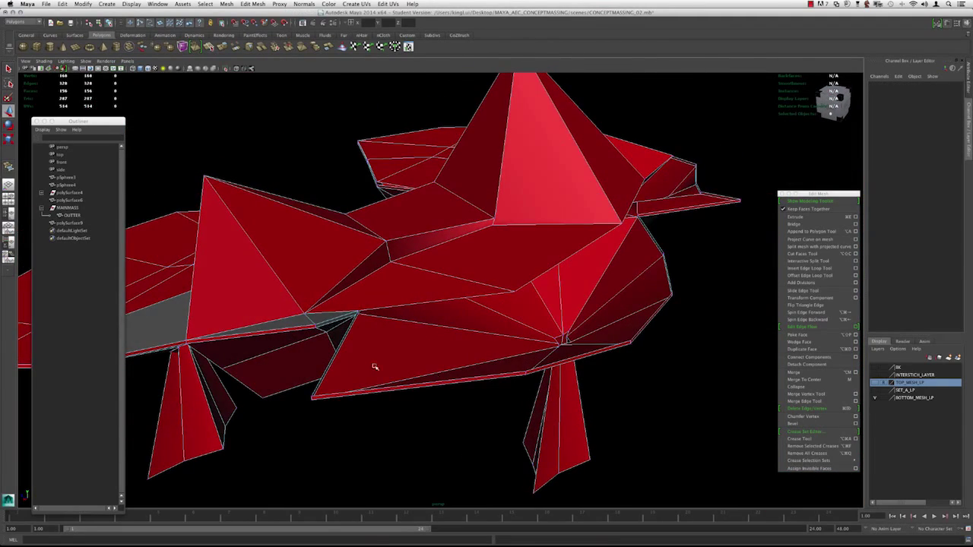
left_click(342, 335)
left_click_drag(336, 330, 473, 342, "alt")
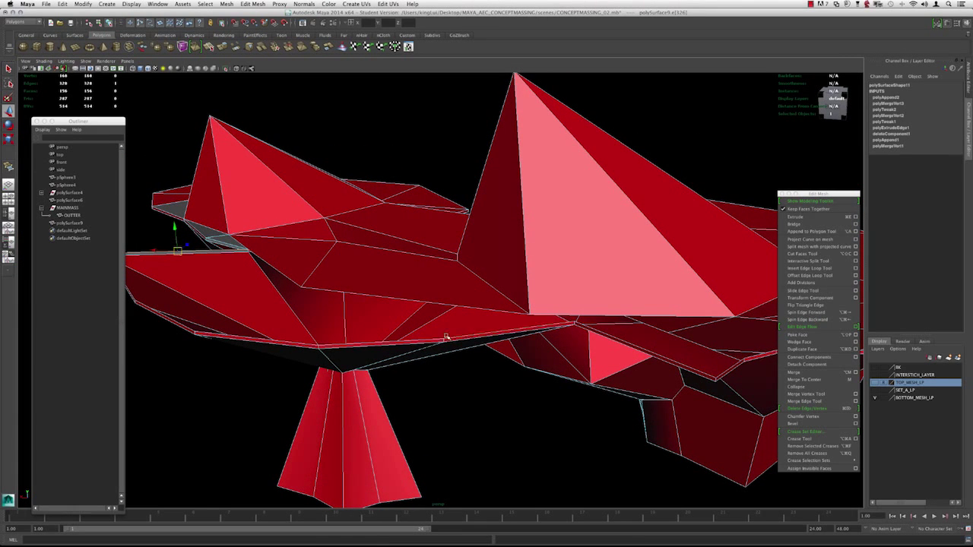
right_click_drag(464, 336, 343, 341, "alt")
left_click_drag(342, 340, 434, 332, "alt")
right_click_drag(434, 332, 494, 327, "alt")
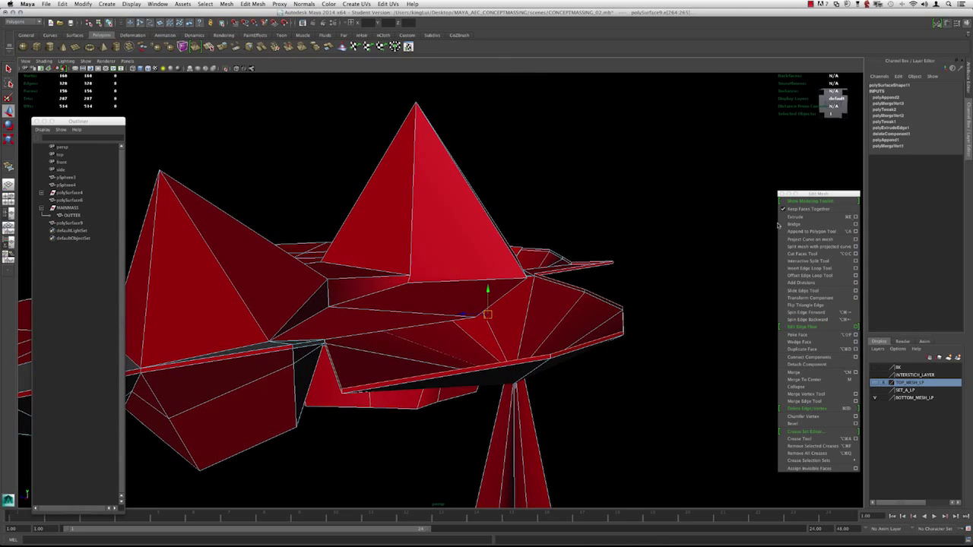
left_click(806, 218)
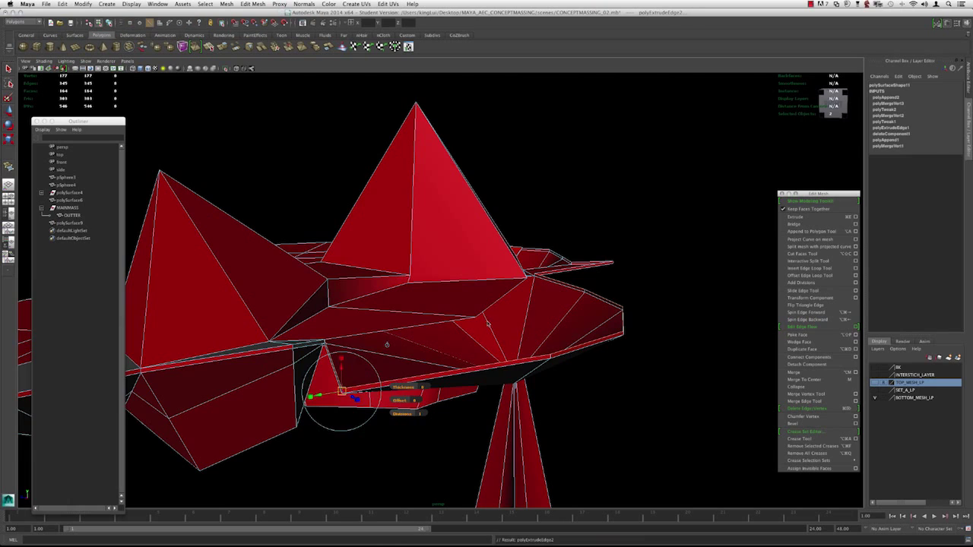
Scale the extruded rim edges inward to form a flat band around the slab
left_click_drag(488, 324, 485, 324, "alt")
key("r")
right_click_drag(484, 324, 488, 335, "alt")
mouse_move(489, 335)
left_mouse_down("alt")
mouse_move(478, 304)
mouse_move(483, 350)
mouse_move(476, 322)
left_mouse_up("alt")
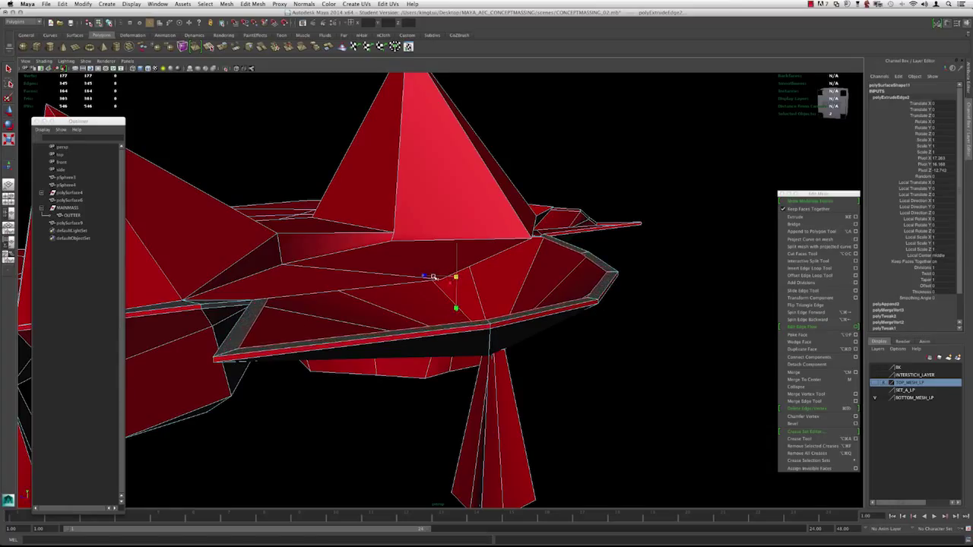
mouse_move(432, 276)
left_mouse_down()
mouse_move(397, 274)
mouse_move(461, 263)
mouse_move(479, 276)
mouse_move(440, 267)
mouse_move(413, 274)
mouse_move(461, 270)
left_mouse_up()
Snap the band's loose inner corner vertex beside the notch onto the upper surface's corner vertex
key("4")
key("5")
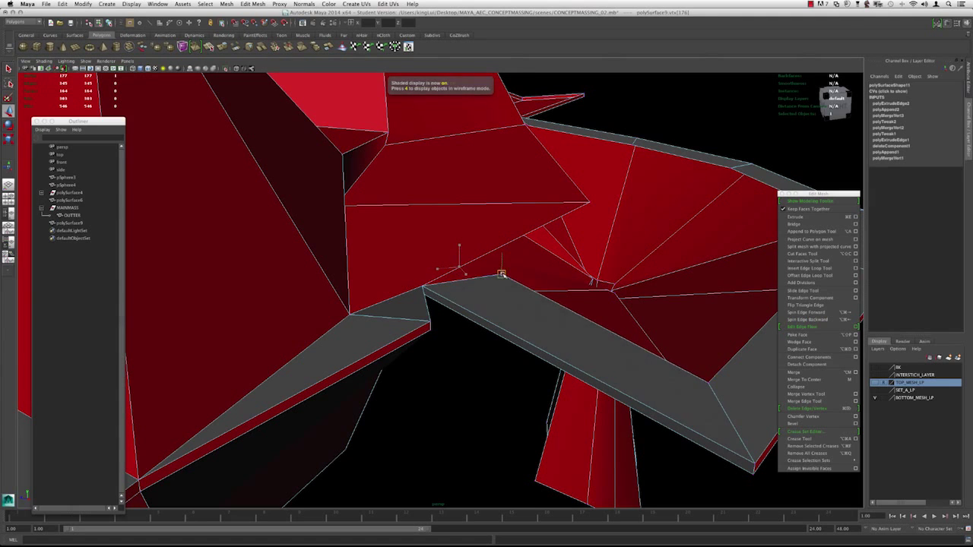
left_click_drag(500, 271, 365, 294, "alt")
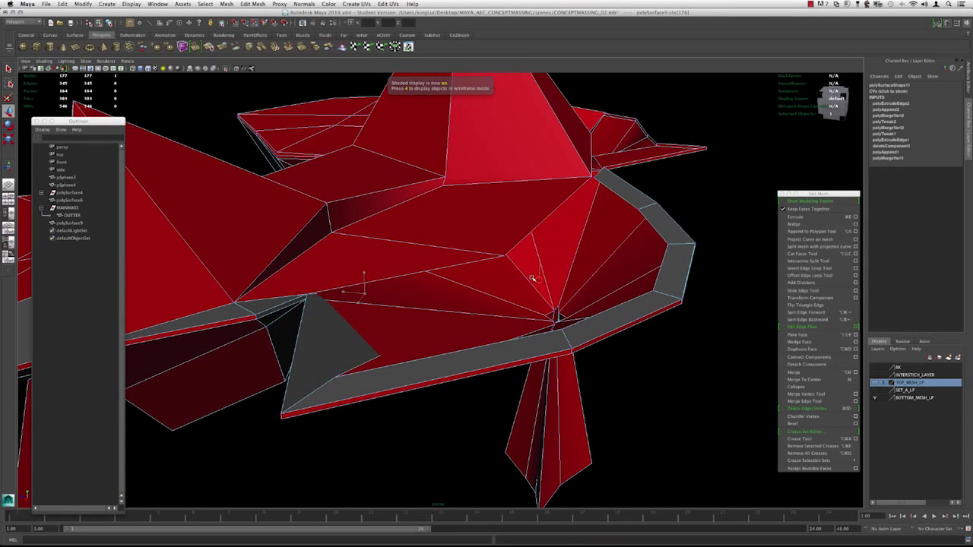
left_click_drag(502, 258, 539, 272, "alt")
left_click_drag(624, 263, 555, 288, "alt")
mouse_move(537, 238)
left_mouse_down()
mouse_move(479, 240)
mouse_move(467, 259)
mouse_move(436, 244)
mouse_move(413, 269)
mouse_move(564, 253)
left_mouse_up()
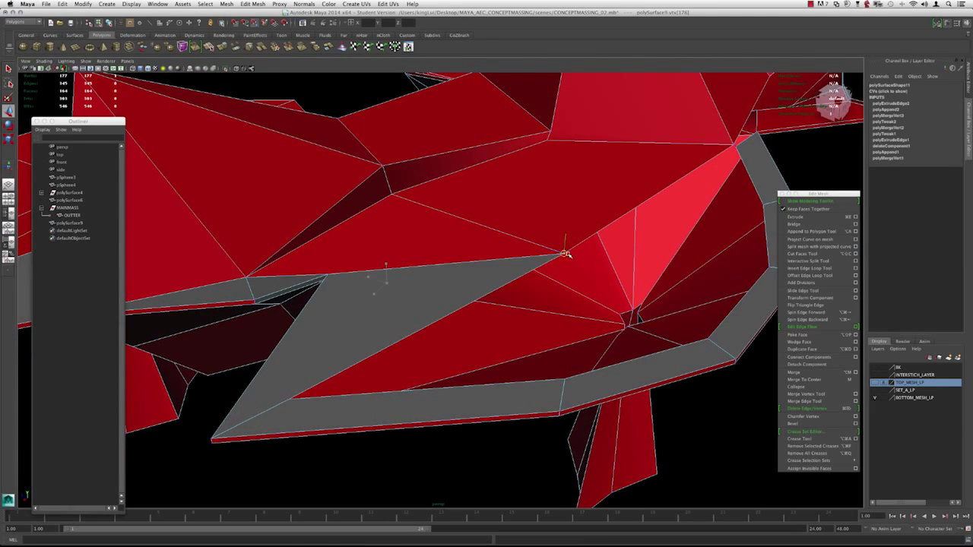
Merge the two coincident vertices where the band's corner meets the upper surface
key("4")
key("5")
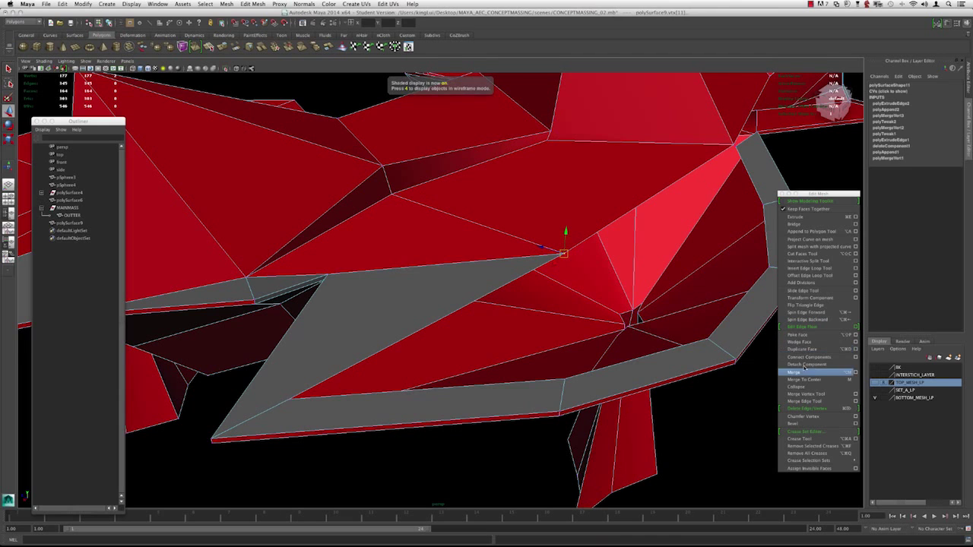
left_click(802, 379)
left_click_drag(593, 327, 536, 291, "alt")
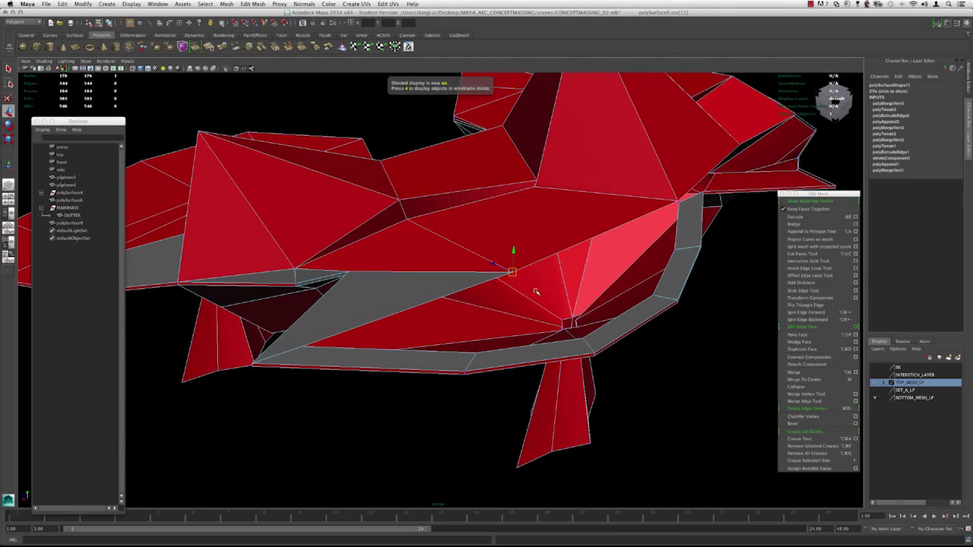
Append a triangular polygon between the filled area beside the notch and the band's adjoining inner edge
left_click(809, 231)
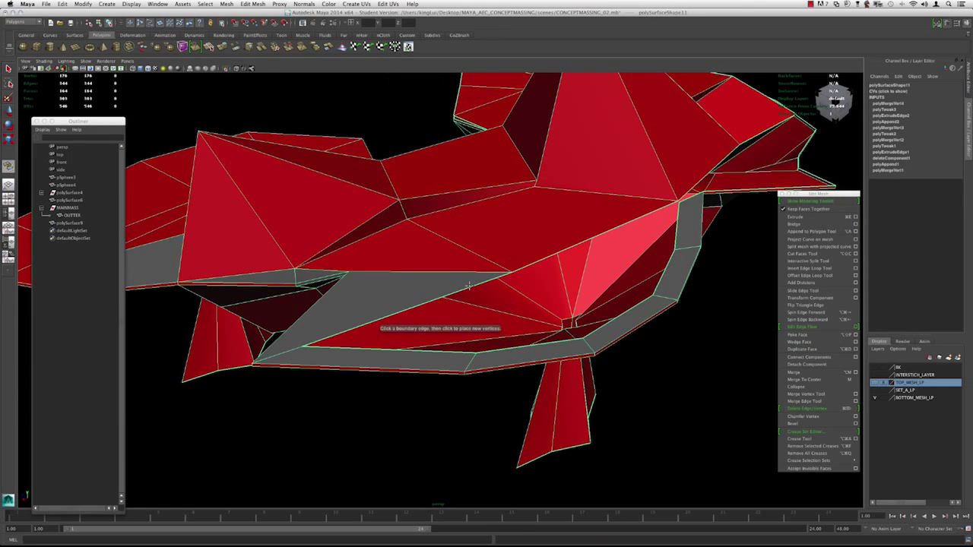
left_click(535, 343)
left_click_drag(546, 326, 475, 299, "alt")
Try to append a polygon across the rest of the slab's opening up to the tall peak
left_click(396, 345)
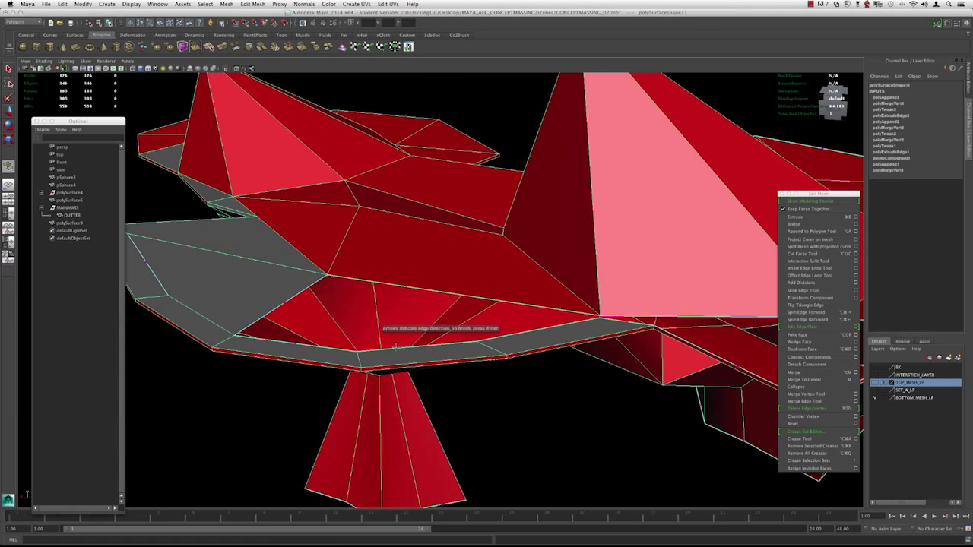
left_click(337, 348)
key("Return")
left_click_drag(384, 346, 512, 329, "alt")
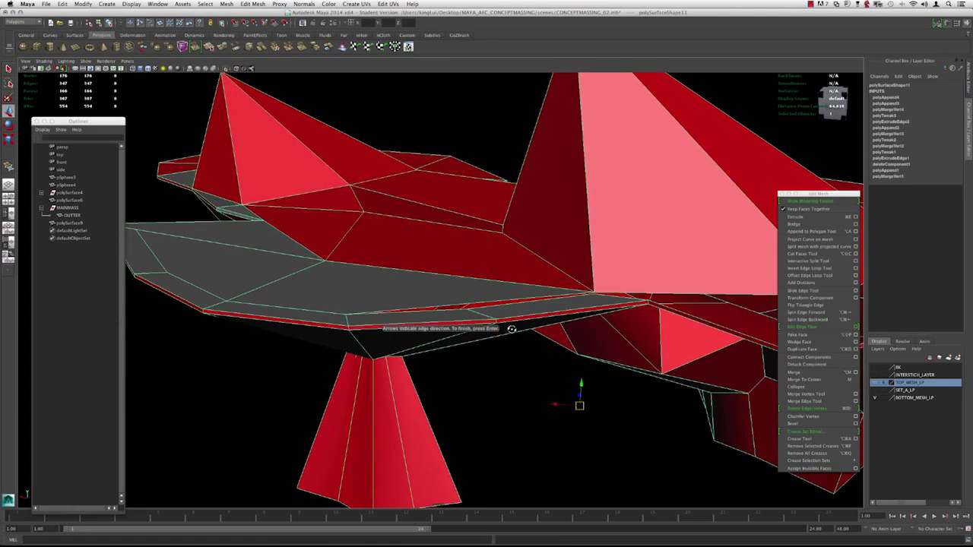
right_click_drag(453, 297, 556, 325, "alt")
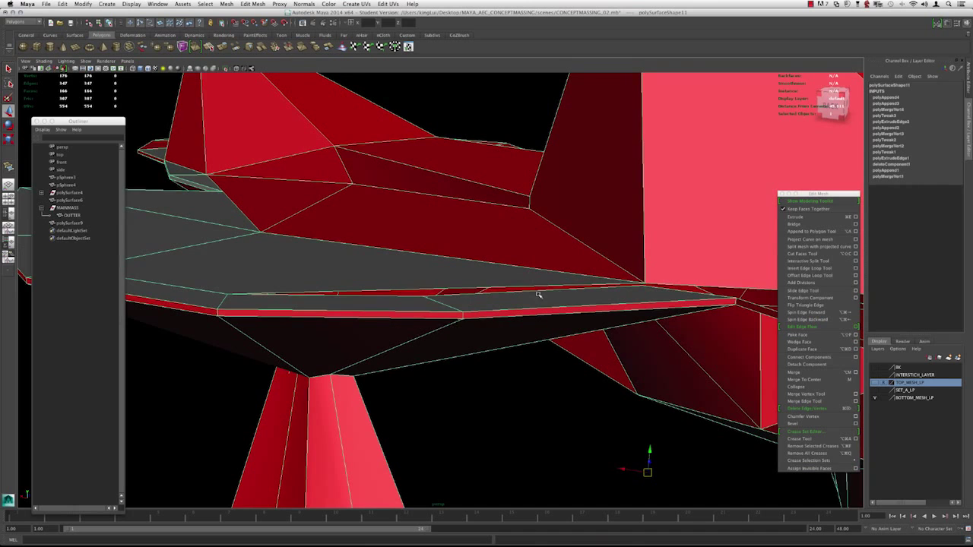
left_click_drag(523, 292, 461, 297, "alt")
key("super+z")
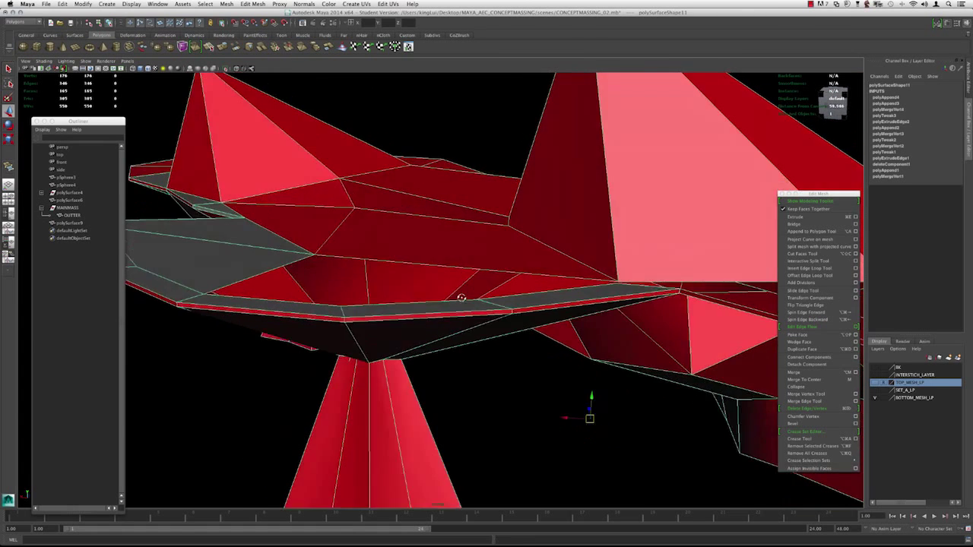
Snap the band's end vertex onto the tall peak's base corner and merge the two vertices to center
middle_click_drag(461, 297, 372, 297, "alt")
right_click_drag(372, 297, 421, 293, "alt")
right_click_drag(500, 288, 519, 288, "alt")
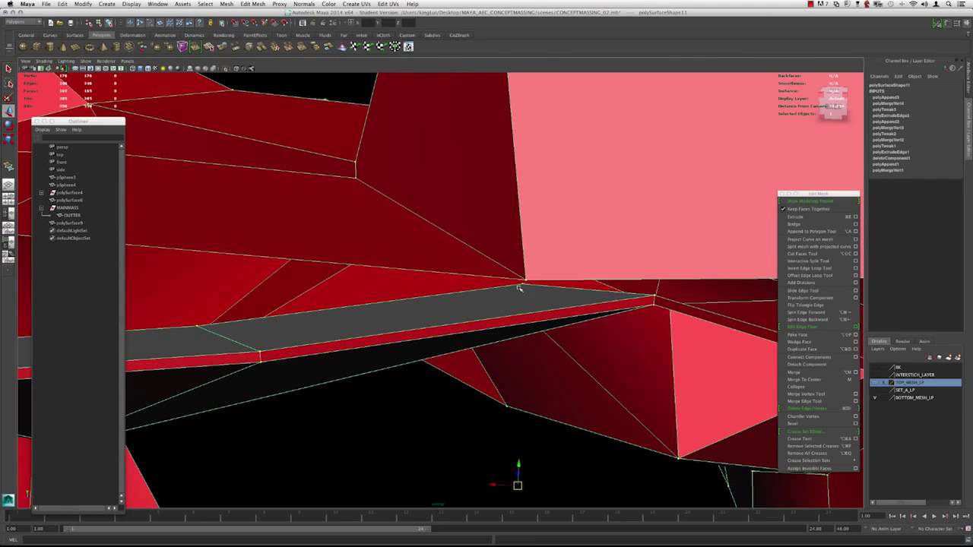
key("4")
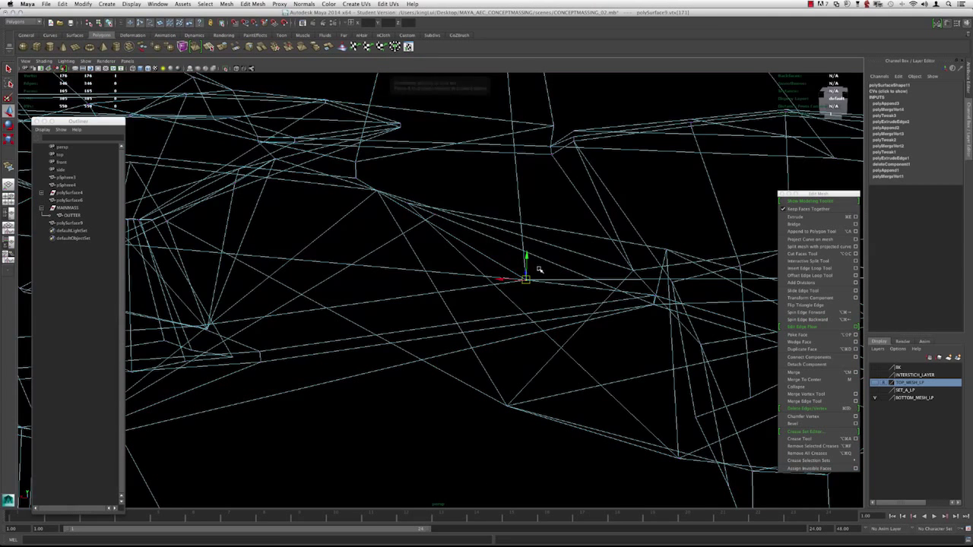
key("5")
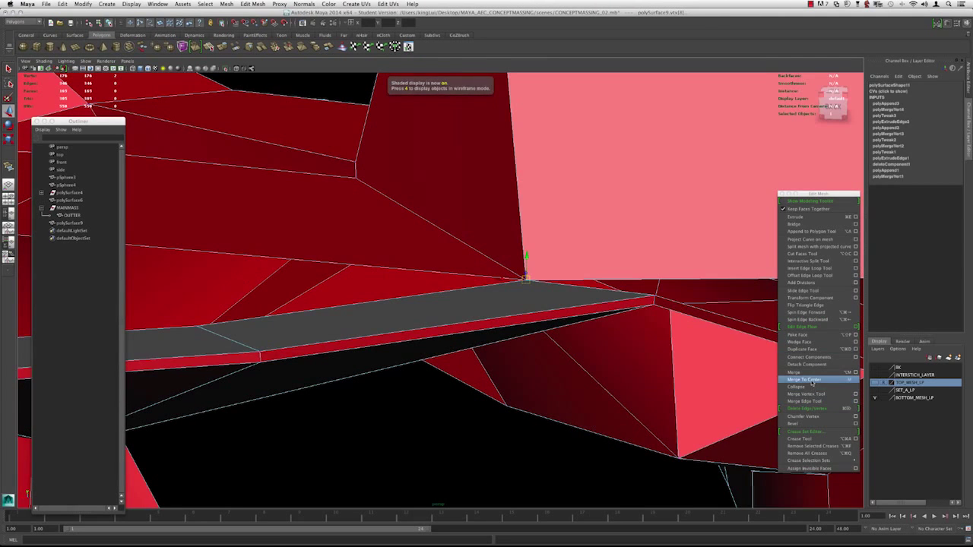
left_click(812, 380)
Append two polygons to close the slab's opening between the upper surface's edge and the band's inner edges
left_click_drag(512, 310, 431, 330, "alt")
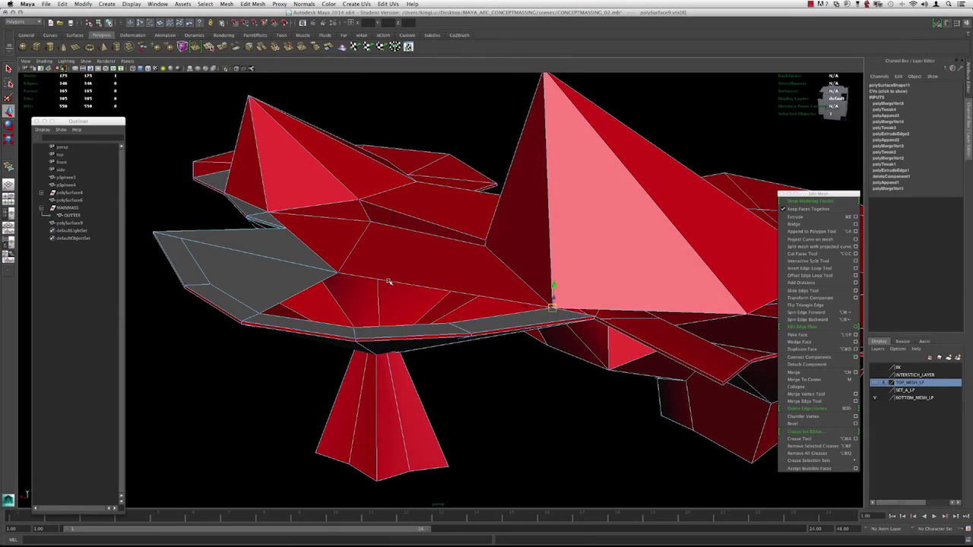
key("alt+a")
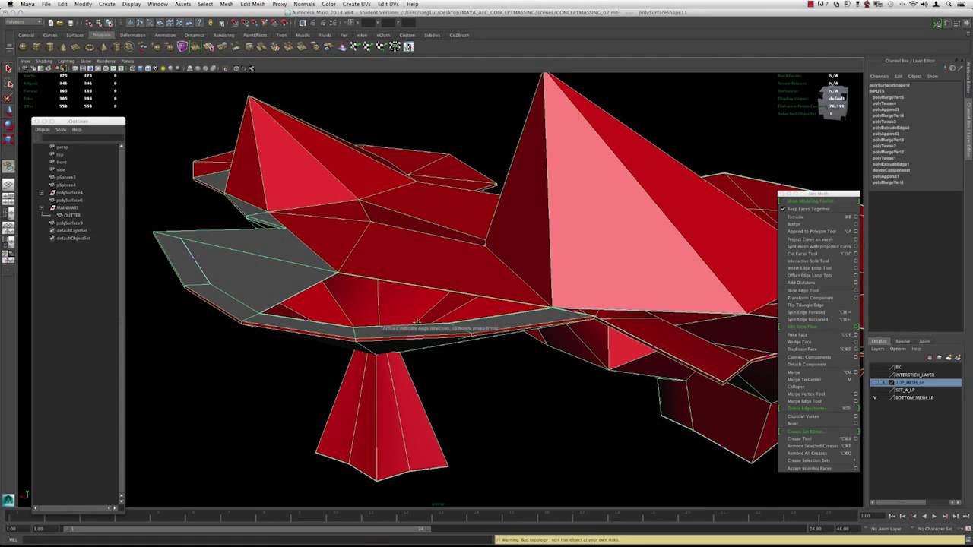
mouse_move(452, 315)
left_mouse_down("alt")
mouse_move(445, 304)
mouse_move(453, 310)
left_mouse_up("alt")
key("alt+a")
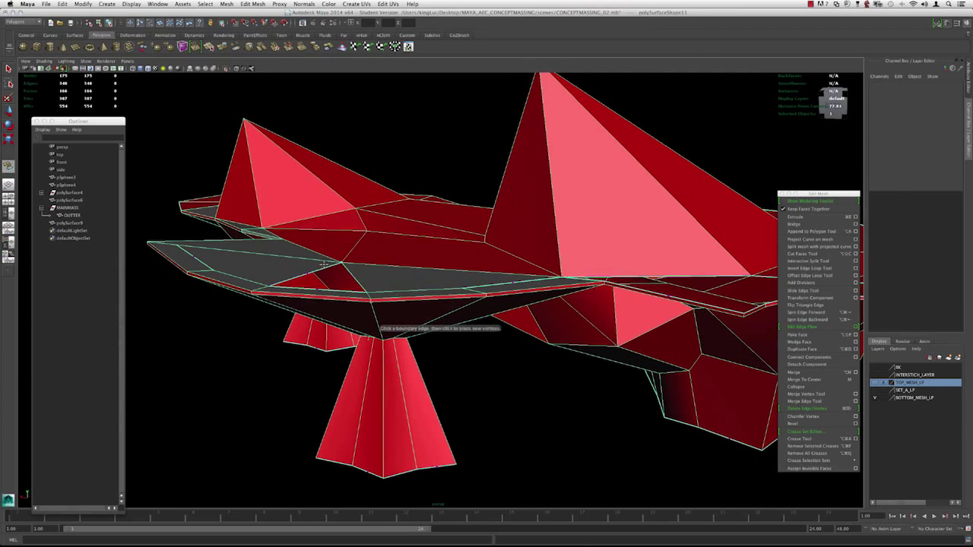
key("w")
Preview the mesh smoothed and examine the filled slab beside the tall peak
key("3")
left_click_drag(402, 276, 367, 274, "alt")
right_click_drag(367, 274, 451, 280, "alt")
left_click_drag(451, 281, 450, 325, "alt")
key("1")
middle_click_drag(450, 326, 407, 269, "alt")
left_click_drag(407, 269, 411, 260, "alt")
key("alt+a")
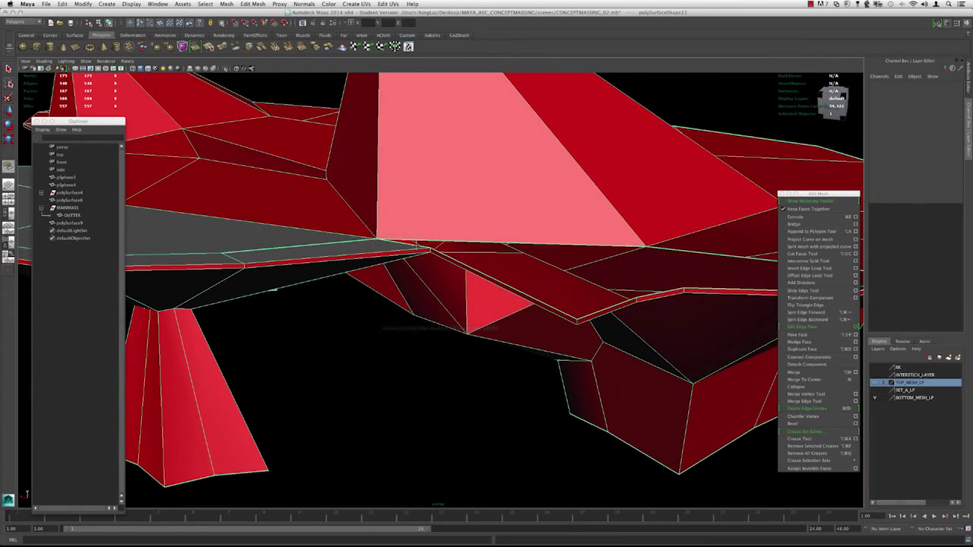
middle_click_drag(366, 245, 413, 264, "alt")
right_click_drag(413, 264, 421, 286, "alt")
key("w")
left_click_drag(393, 270, 487, 299, "alt")
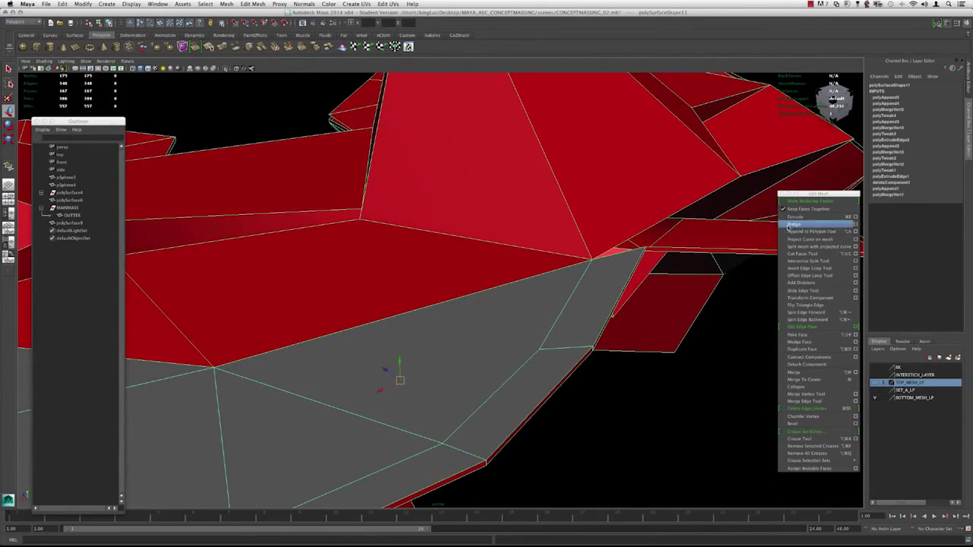
left_click(803, 232)
mouse_move(537, 312)
left_mouse_down("alt")
mouse_move(519, 306)
mouse_move(537, 301)
mouse_move(545, 326)
left_mouse_up("alt")
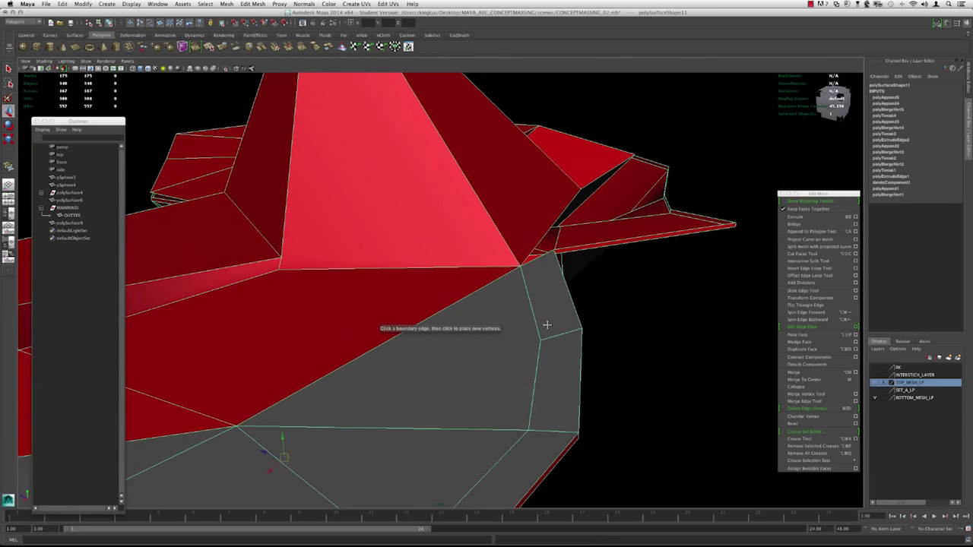
key("4")
key("5")
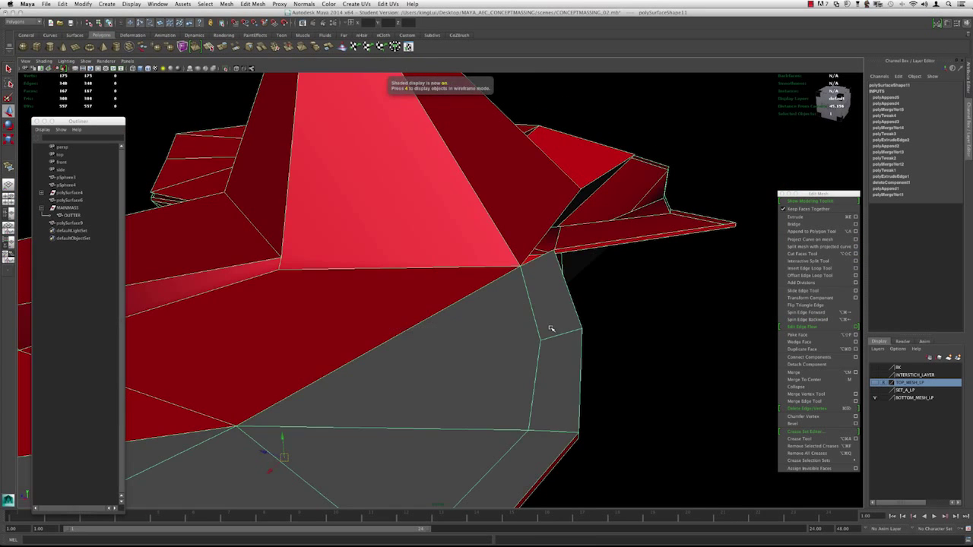
left_click(553, 298)
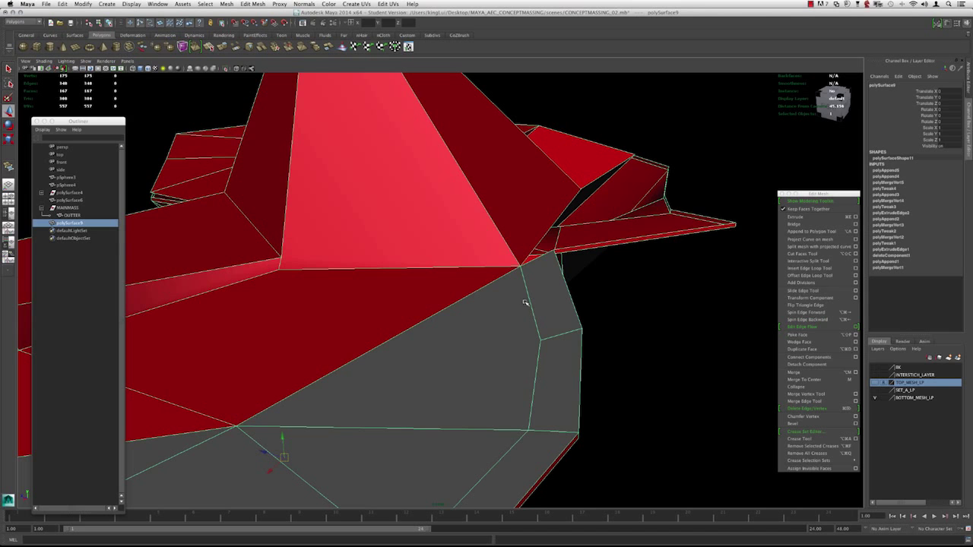
left_click_drag(521, 307, 478, 282, "alt")
left_click(812, 231)
left_click_drag(474, 268, 476, 313, "alt")
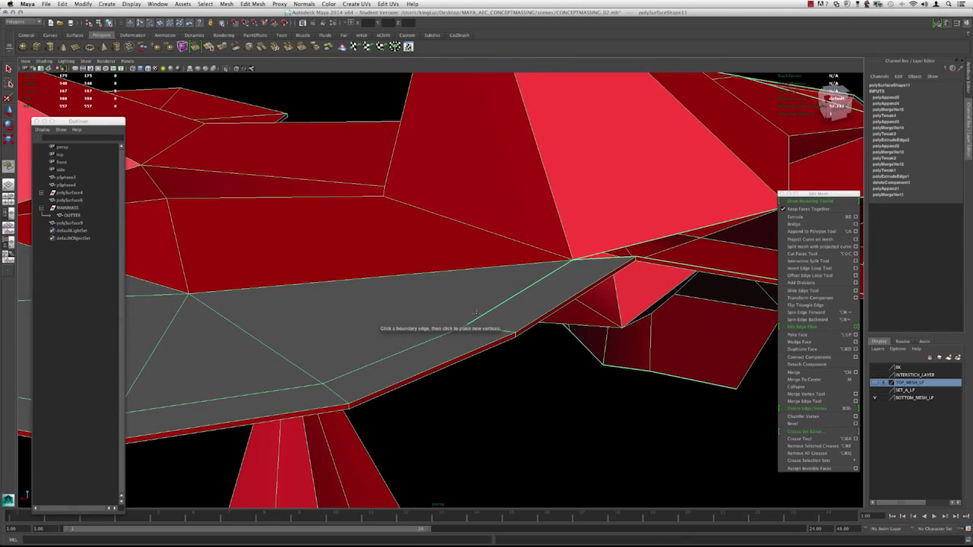
Preview the mesh smoothed and inspect the filled faces around the tall peak's base corner
left_click_drag(536, 275, 532, 311, "alt")
key("3")
left_click_drag(411, 188, 467, 285, "alt")
key("1")
right_click_drag(467, 285, 438, 259, "alt")
left_click_drag(438, 258, 436, 285, "alt")
Delete the large fill face beside the tall peak and the adjoining face of the rim band
right_click_drag(435, 284, 439, 303)
left_click(439, 305)
left_click_drag(438, 306, 458, 272, "alt")
key("Delete")
left_click(459, 272)
key("Delete")
Append a polygon from the upper surface's edge below the tall peak to rebuild the large fill face
left_click_drag(441, 266, 480, 271, "alt")
key("alt+a")
left_click(372, 282)
left_click(421, 231)
key("Return")
Append a polygon across the missing band section between the large fill face and the outer rim
left_click_drag(615, 380, 578, 384, "alt")
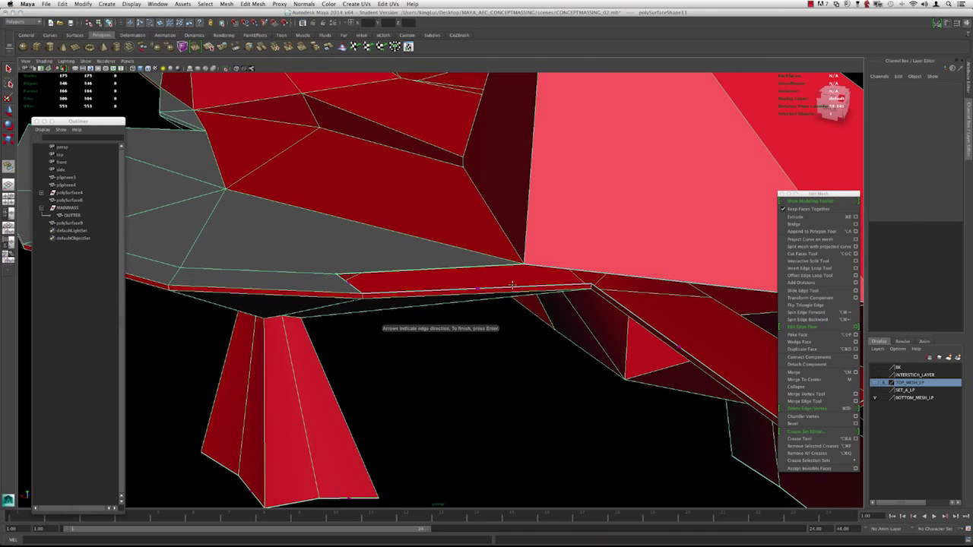
left_click(512, 284)
key("Return")
left_click_drag(512, 284, 382, 293, "alt")
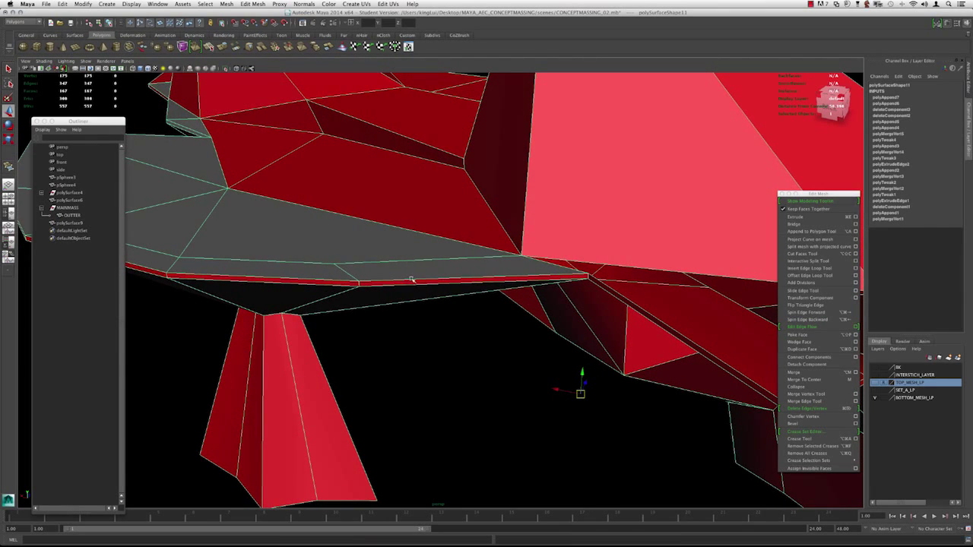
Append a polygon across the small gap between the tall peak's base corner and the slab's rim tip
left_click_drag(519, 258, 491, 283, "alt")
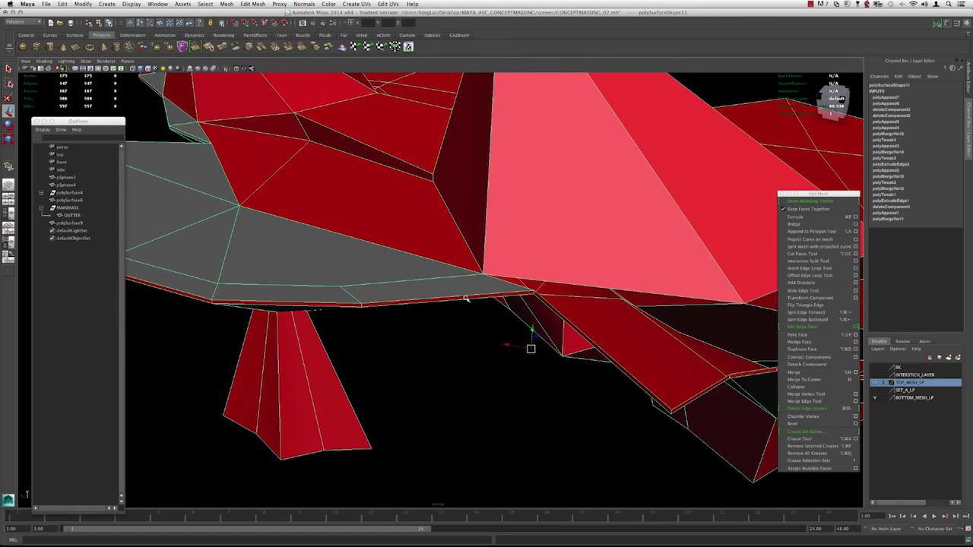
left_click_drag(452, 270, 428, 272, "alt")
key("3")
key("1")
key("alt+a")
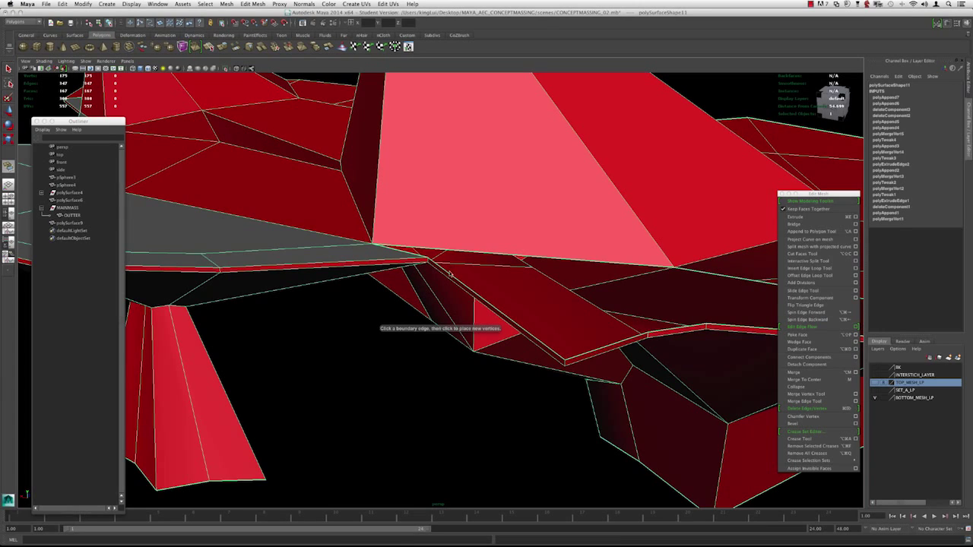
left_click_drag(464, 251, 374, 265, "alt")
Preview the mesh smoothed and examine the rim of the slab above the wide tapered base
key("3")
key("1")
middle_click_drag(703, 259, 616, 296, "alt")
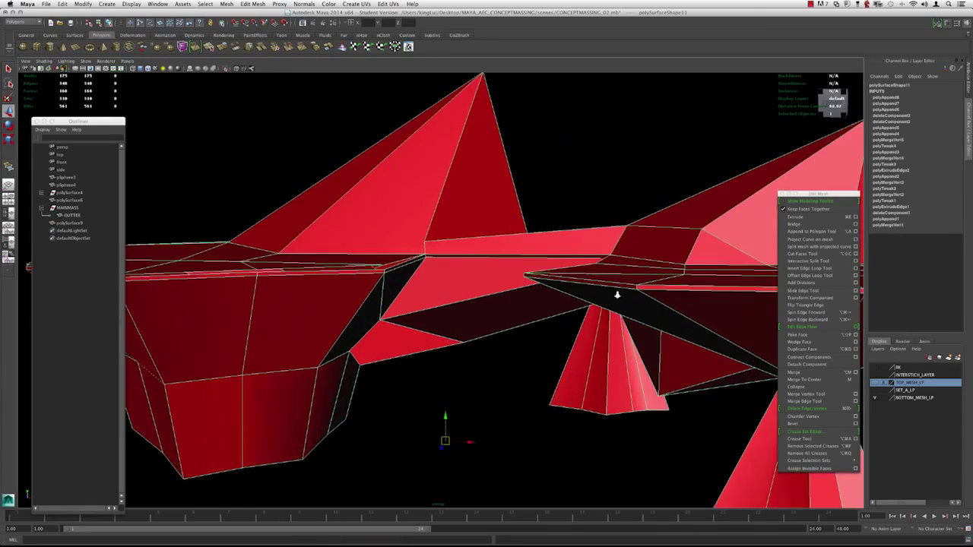
left_click_drag(617, 296, 537, 263, "alt")
middle_click_drag(537, 263, 584, 285, "alt")
right_click_drag(584, 285, 536, 293, "alt")
key("3")
left_click_drag(547, 279, 550, 306, "alt")
key("1")
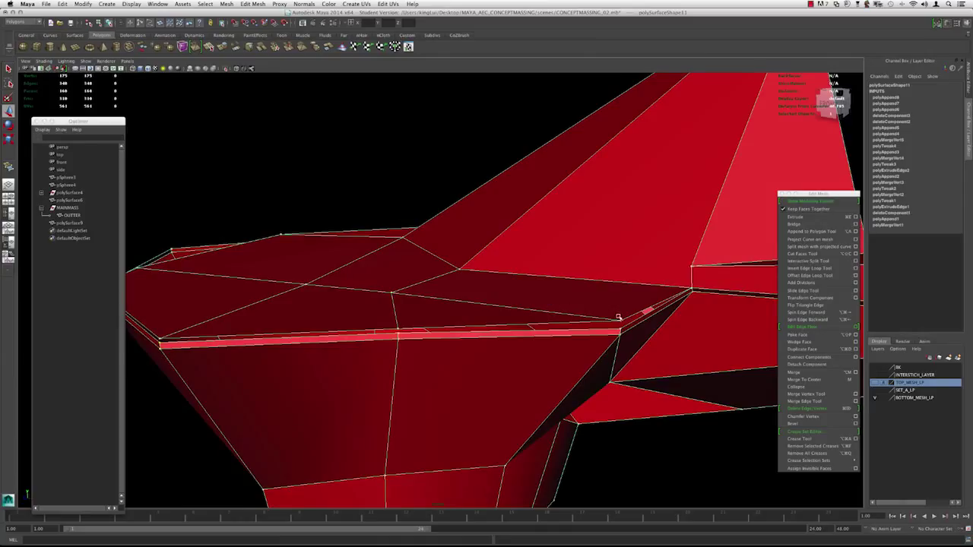
Snap the upper rim vertices of the slab above the wide tapered base onto the lower rim vertices beneath them
key("v")
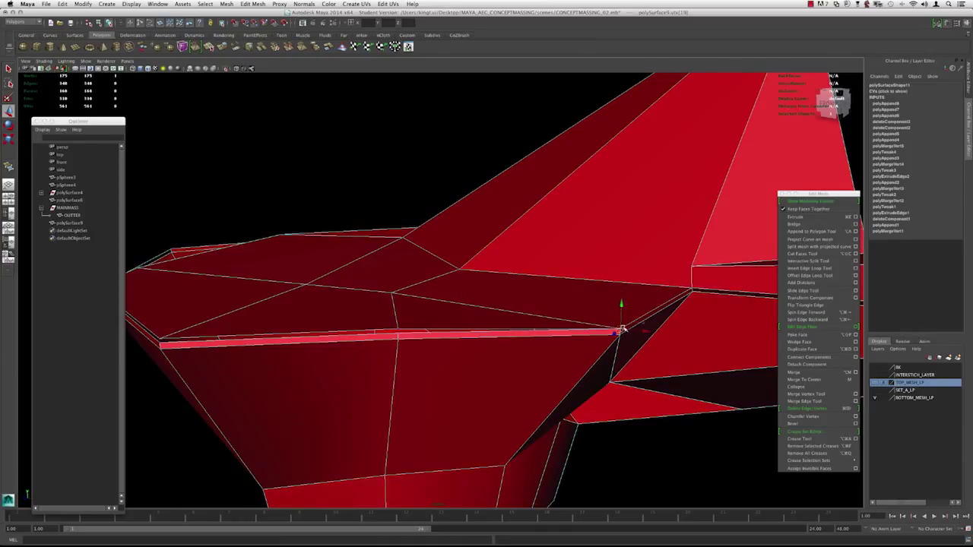
left_click_drag(302, 310, 437, 307, "alt")
left_click(469, 309)
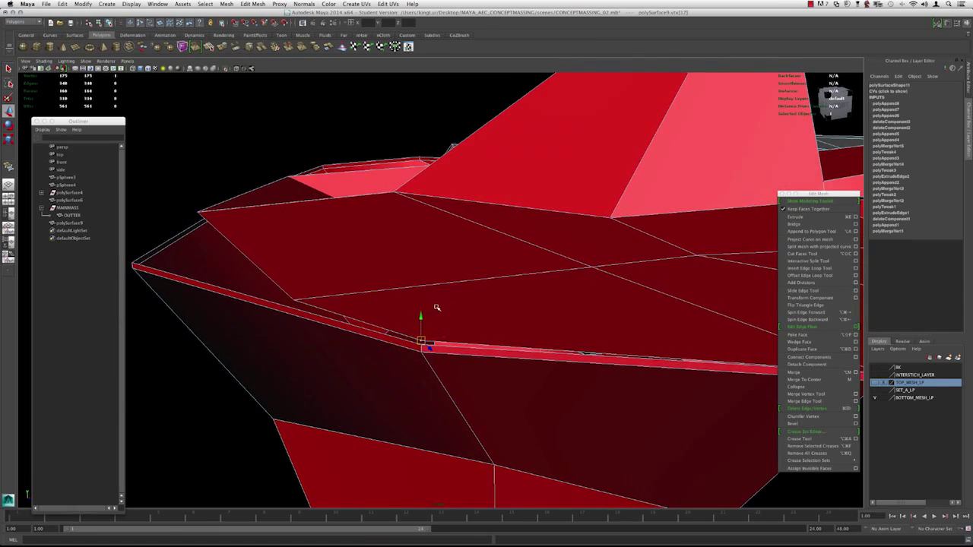
left_click_drag(421, 346, 371, 274, "alt")
Delete the whole red mesh's construction history and merge its coincident vertices
right_click_drag(509, 242, 517, 236)
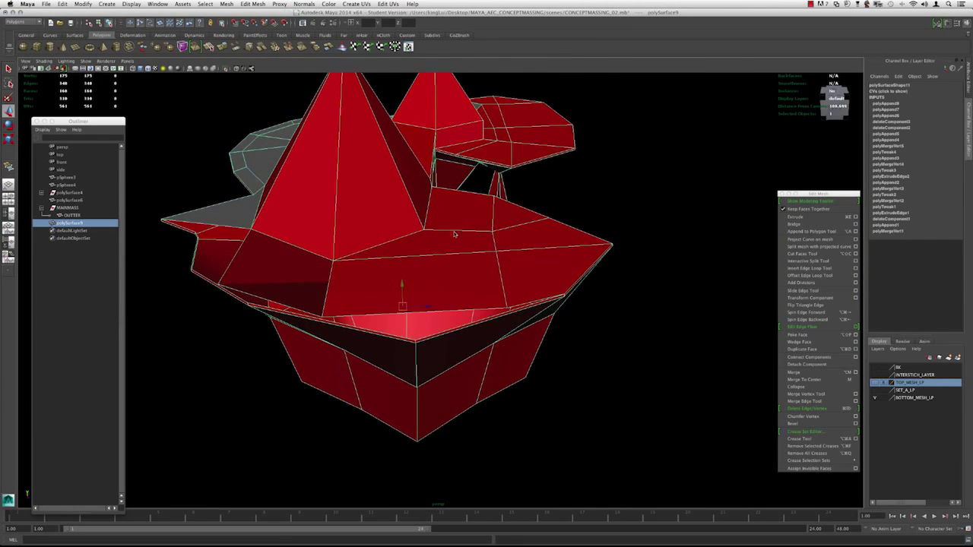
left_click_drag(517, 235, 495, 241, "alt")
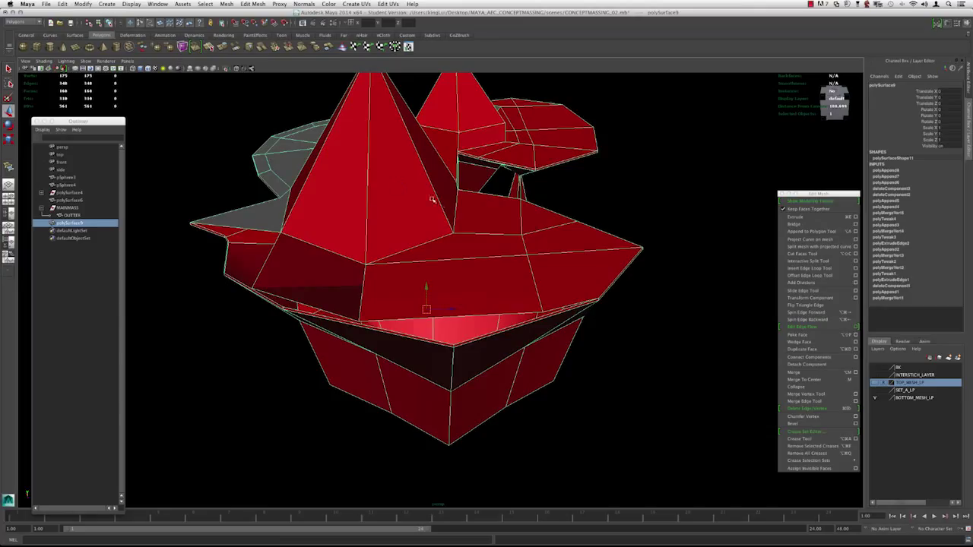
left_click_drag(530, 238, 565, 250, "alt")
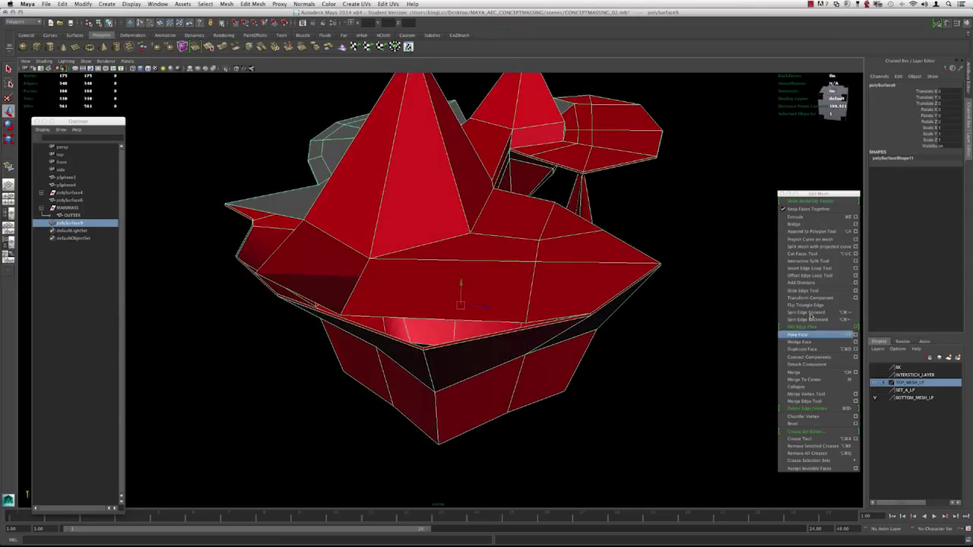
left_click(795, 373)
Preview the merged mesh smoothed and inspect the overall form from several sides
key("3")
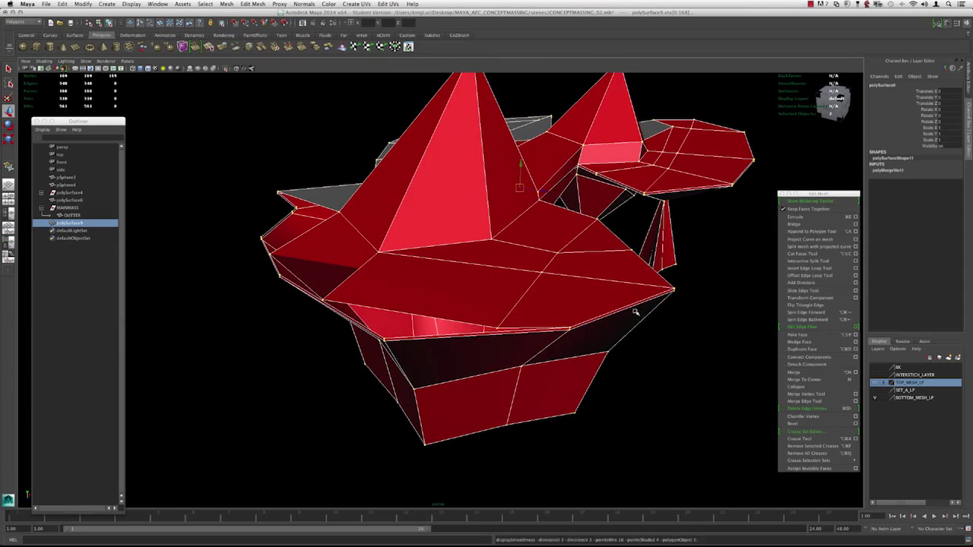
left_click_drag(654, 305, 583, 328, "alt")
left_click_drag(681, 278, 504, 310, "alt")
left_click(617, 326)
left_click(529, 285)
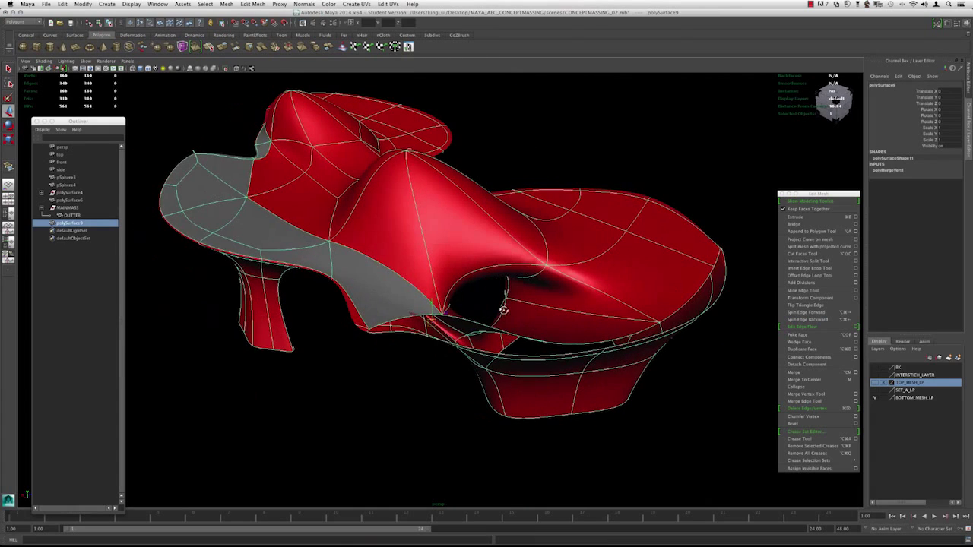
Compare the red mesh with the TOP_MESH_LP shell and examine its large opening in smoothed and unsmoothed display
left_click(875, 382)
left_click_drag(647, 343, 523, 334, "alt")
left_click_drag(462, 258, 423, 284, "alt")
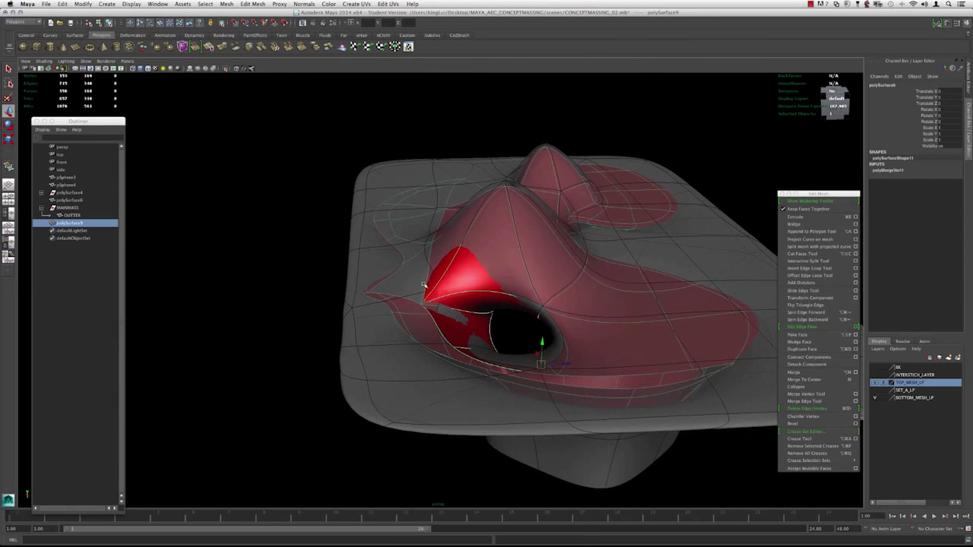
left_click_drag(497, 285, 415, 294, "alt")
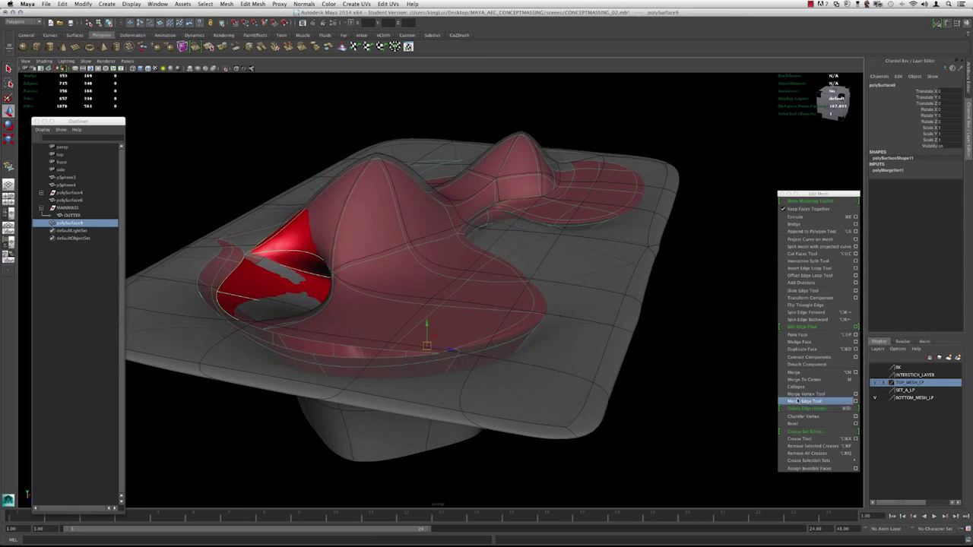
left_click(876, 383)
left_click_drag(598, 382, 376, 297, "alt")
key("1")
key("3")
key("1")
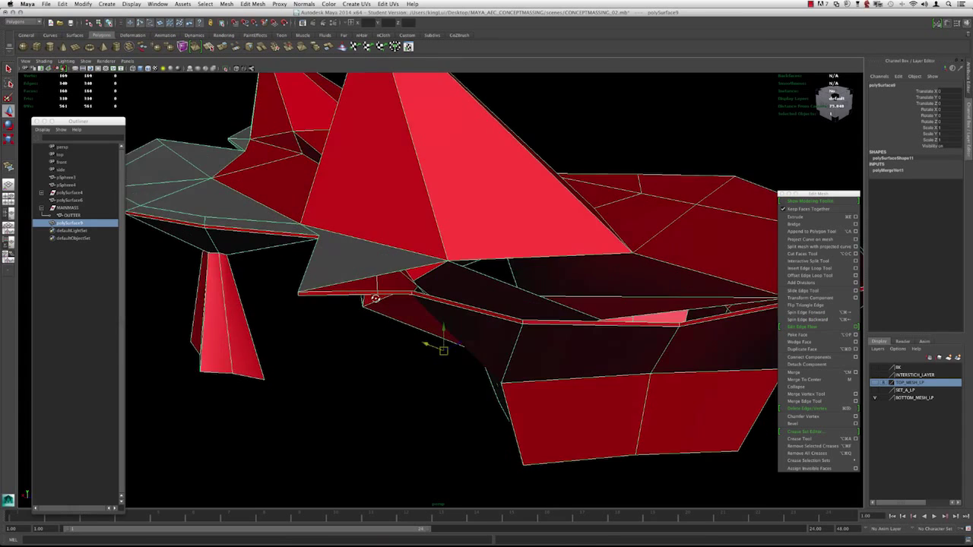
Fill the gaps in the side wall beneath the slab's edge beside the large opening with appended polygons
right_click_drag(376, 297, 402, 295, "alt")
key("alt+a")
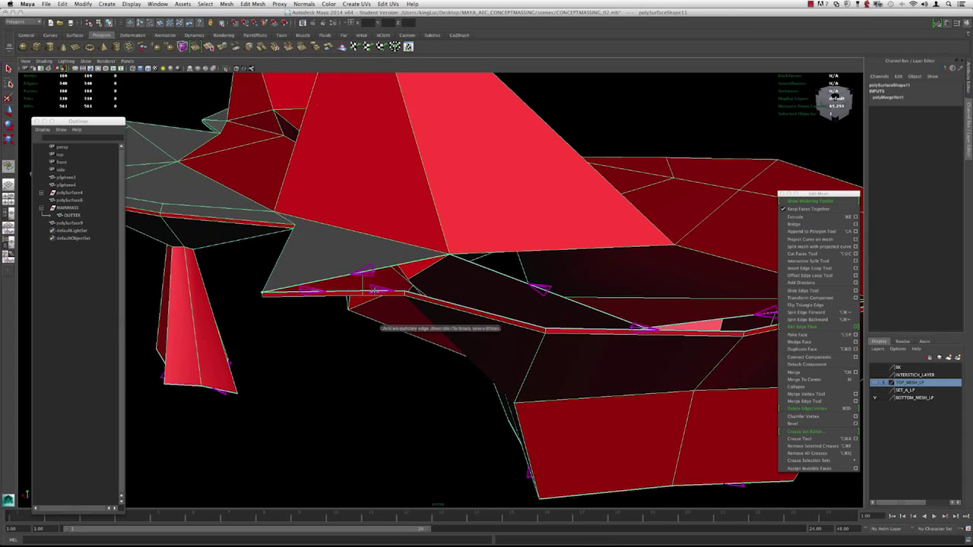
key("Return")
left_click_drag(407, 288, 366, 288, "alt")
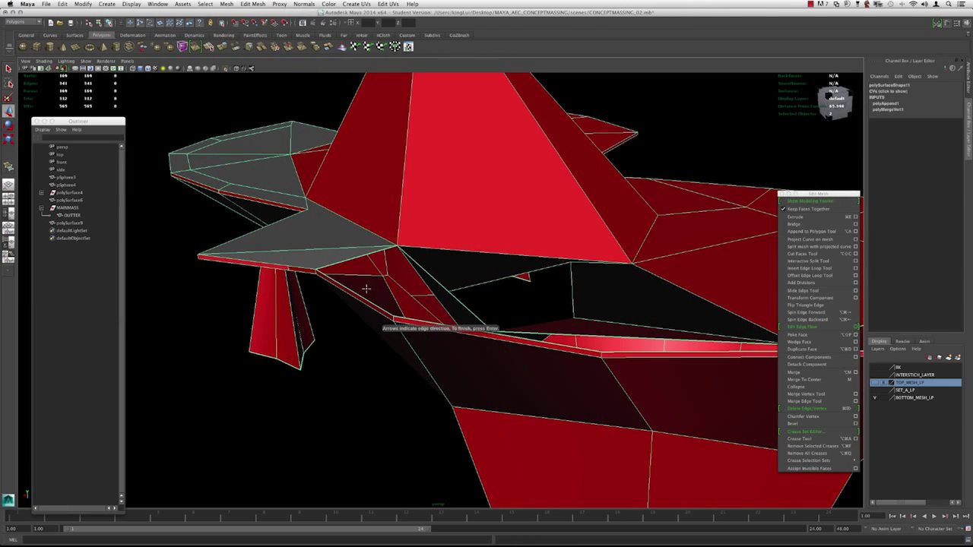
left_click(356, 293)
Check the slab's corner vertex beside the opening against the TOP_MESH_LP shell, previewing the mesh smoothed
left_click_drag(437, 282, 514, 334, "alt")
left_click_drag(598, 364, 603, 364, "alt")
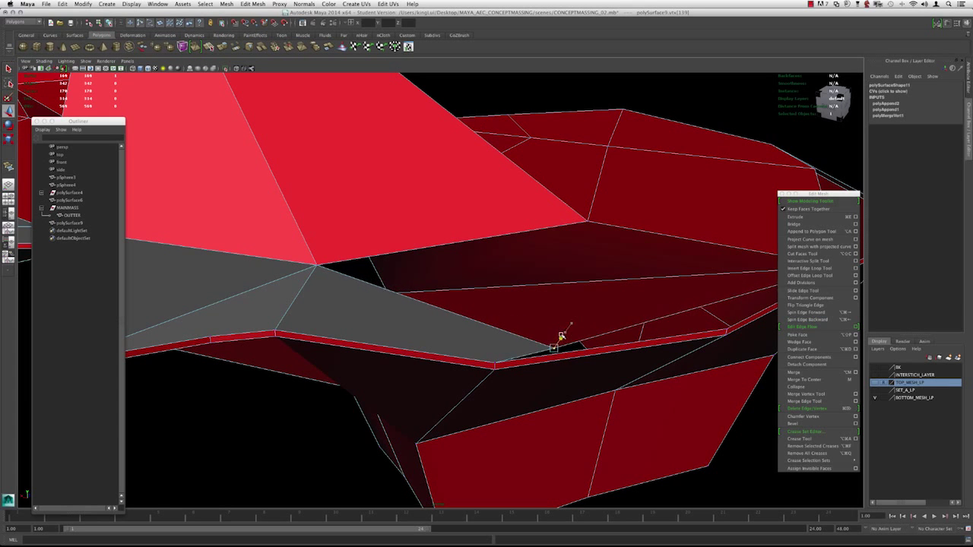
left_click(875, 383)
scroll(603, 350, "down", 3)
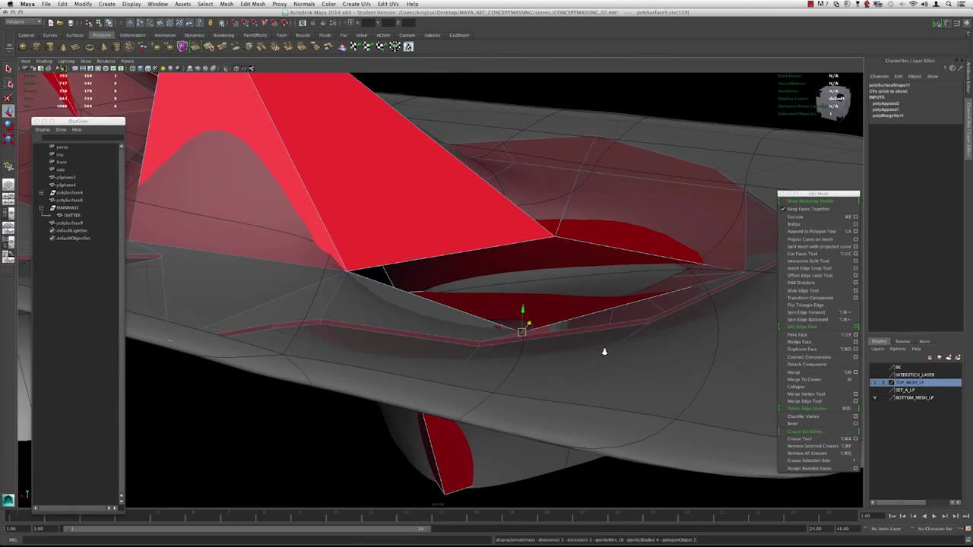
key("3")
left_click_drag(583, 348, 555, 311, "alt")
key("1")
left_click(876, 383)
left_click_drag(554, 347, 451, 333, "alt")
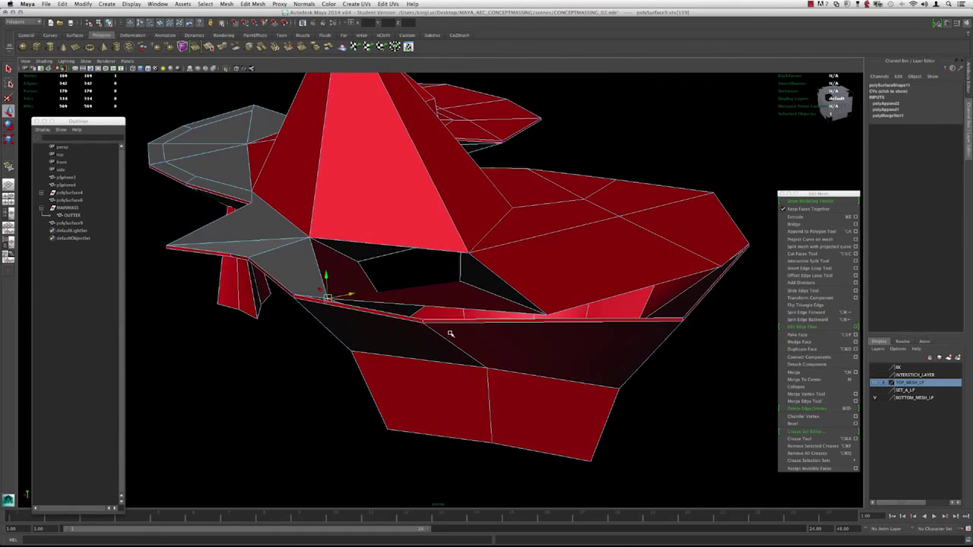
Snap the slab corner vertex at the opening's edge onto the rim beneath it and merge the mesh's coincident vertices
right_click_drag(423, 323, 525, 365, "alt")
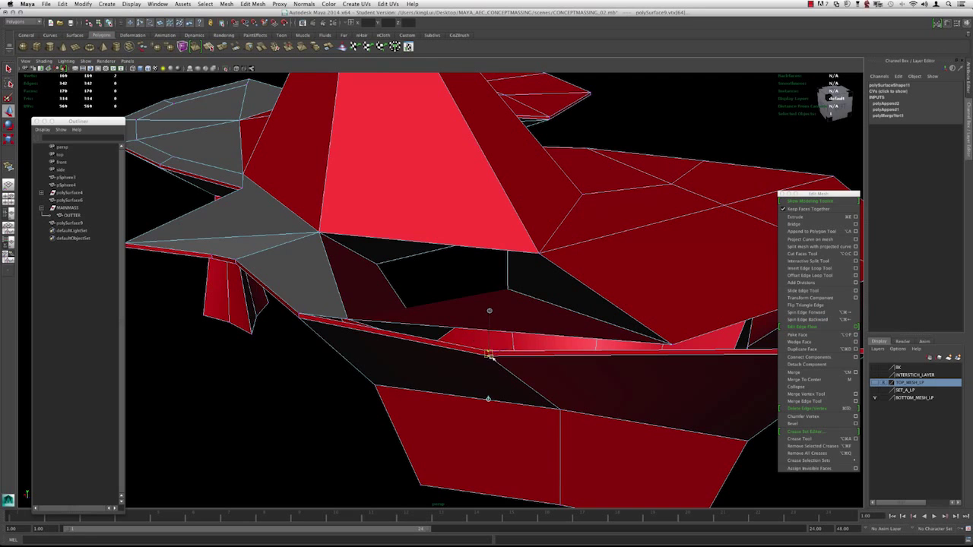
left_click_drag(489, 350, 530, 343)
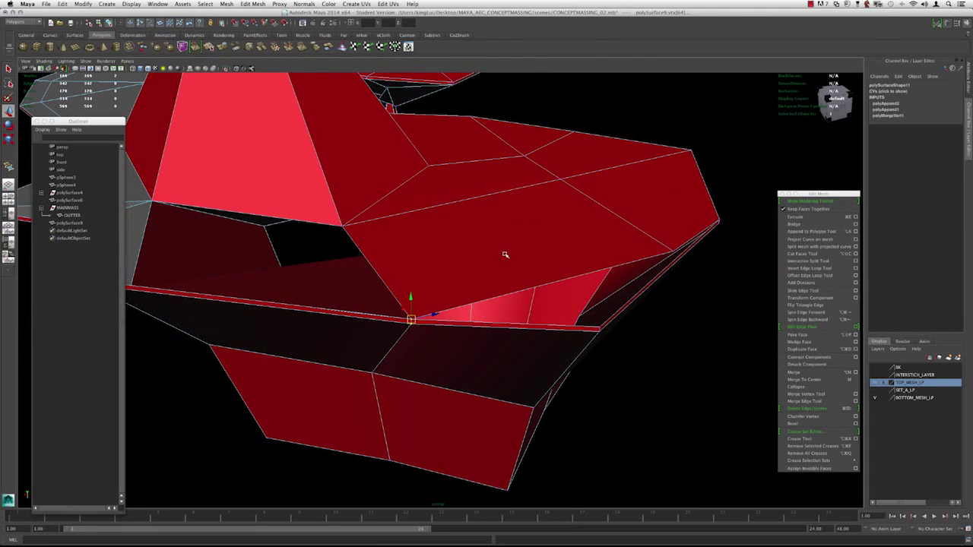
key("F8")
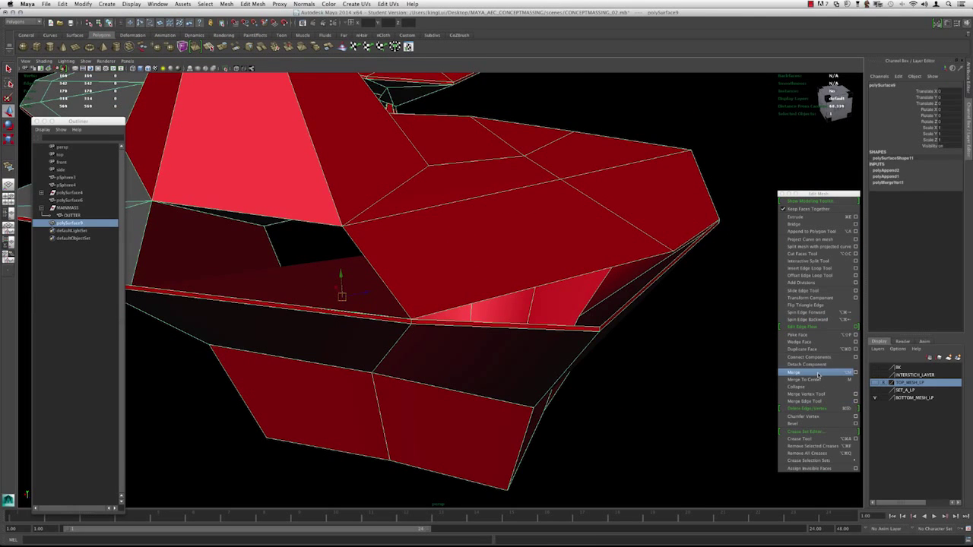
left_click(818, 375)
Snap the slab's next edge vertex onto the rim corner above the wide tapered base and merge the coincident vertices
left_click_drag(497, 354, 413, 289, "alt")
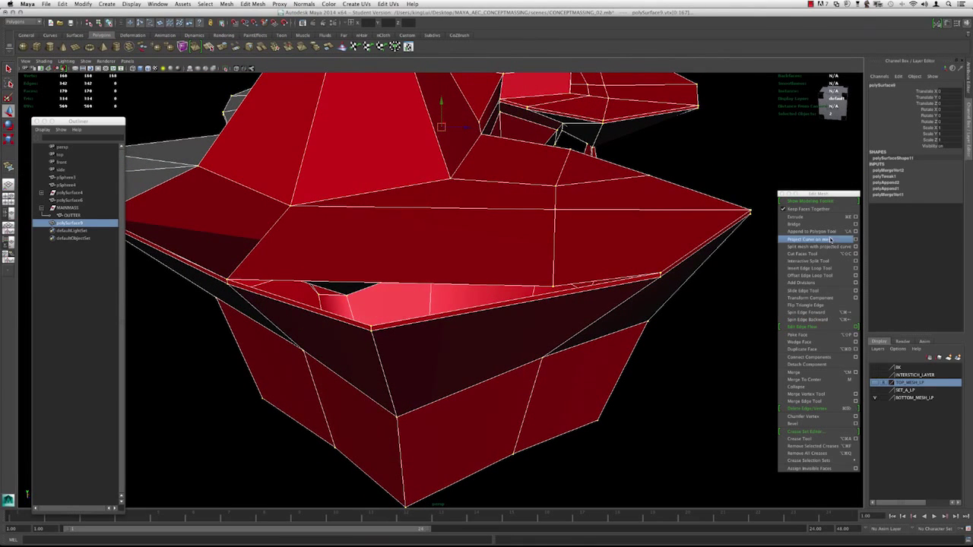
left_click_drag(578, 251, 513, 261, "alt")
key("F9")
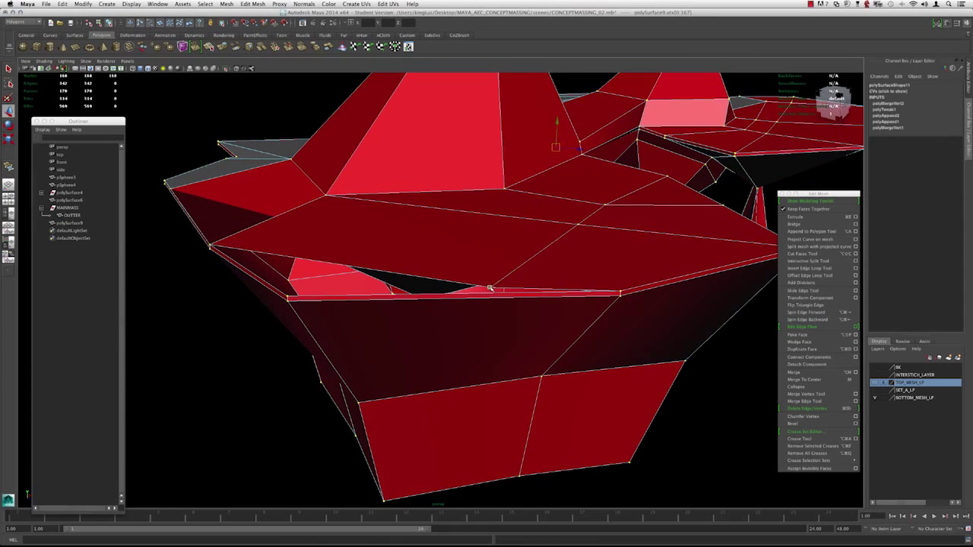
left_click_drag(481, 292, 461, 296, "alt")
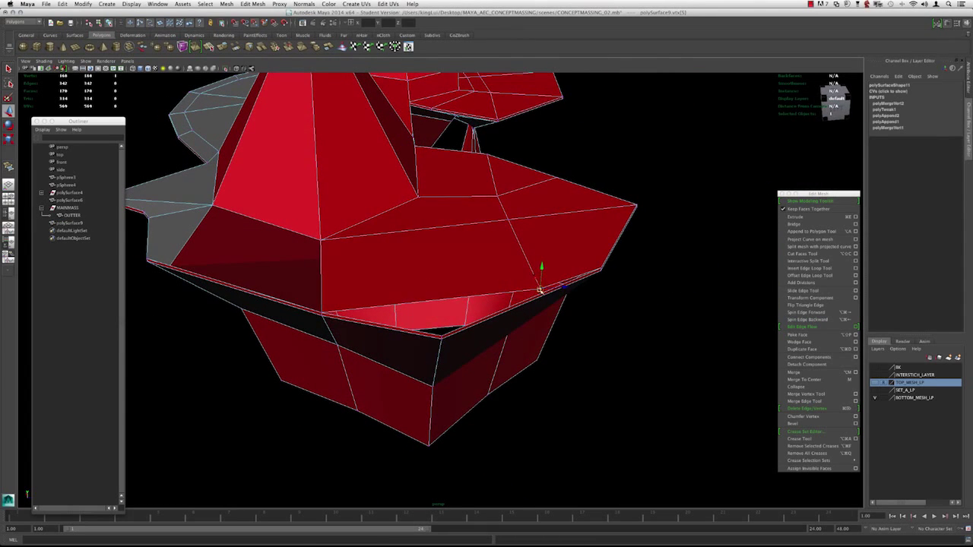
left_click_drag(540, 289, 446, 340)
right_click_drag(441, 332, 497, 330, "alt")
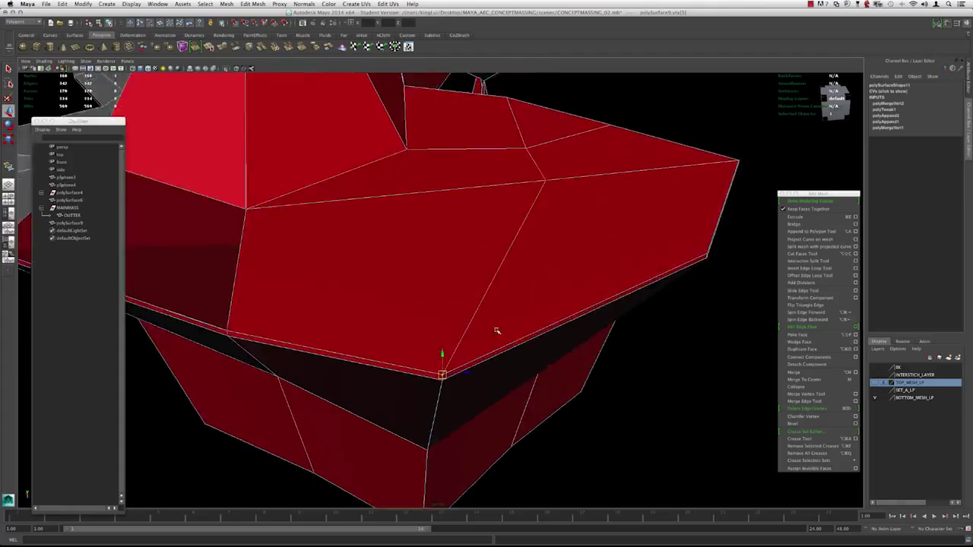
left_click_drag(497, 330, 521, 326, "alt")
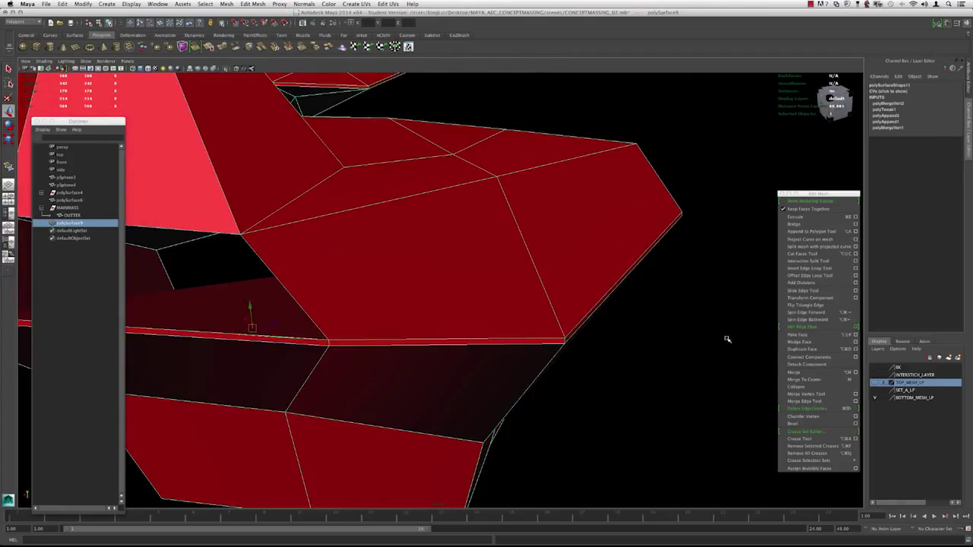
key("F8")
Close the remaining narrow gap between the slab and the rim beneath the large opening with an appended polygon
left_click_drag(679, 332, 573, 295, "alt")
key("3")
key("1")
right_click_drag(573, 295, 612, 352, "alt")
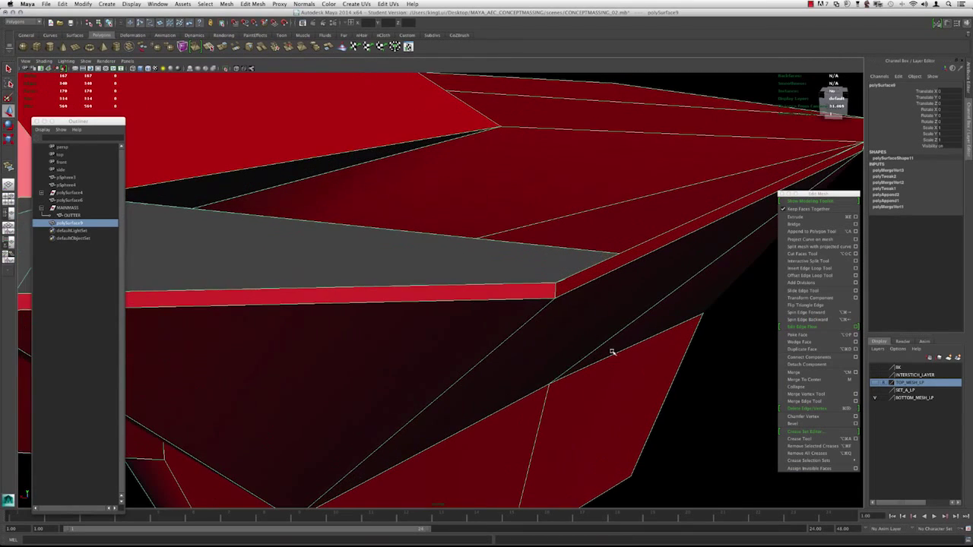
left_click_drag(556, 304, 520, 263, "alt")
left_click(466, 285)
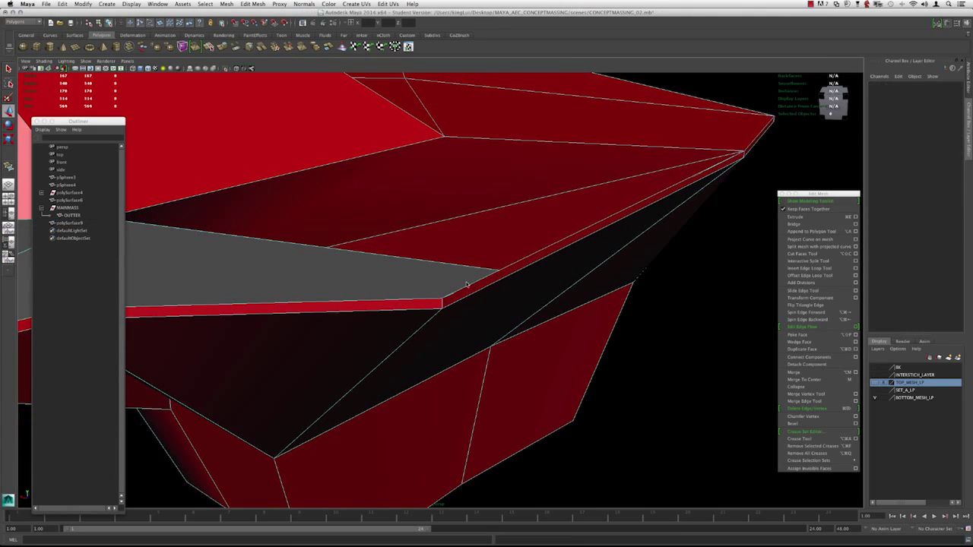
left_click(507, 264)
left_click_drag(448, 267, 371, 243, "alt")
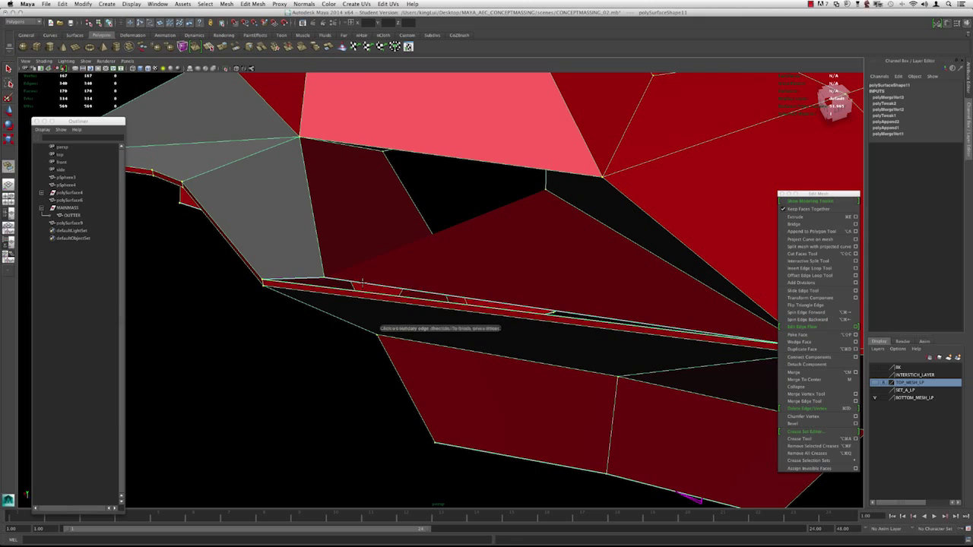
key("Return")
Preview the red mesh smoothed and inspect its closed rim and overall form from above and from the sides
scroll(391, 284, "down", 3)
left_click_drag(391, 285, 406, 261, "alt")
scroll(412, 278, "down", 3)
key("3")
scroll(398, 336, "down", 3)
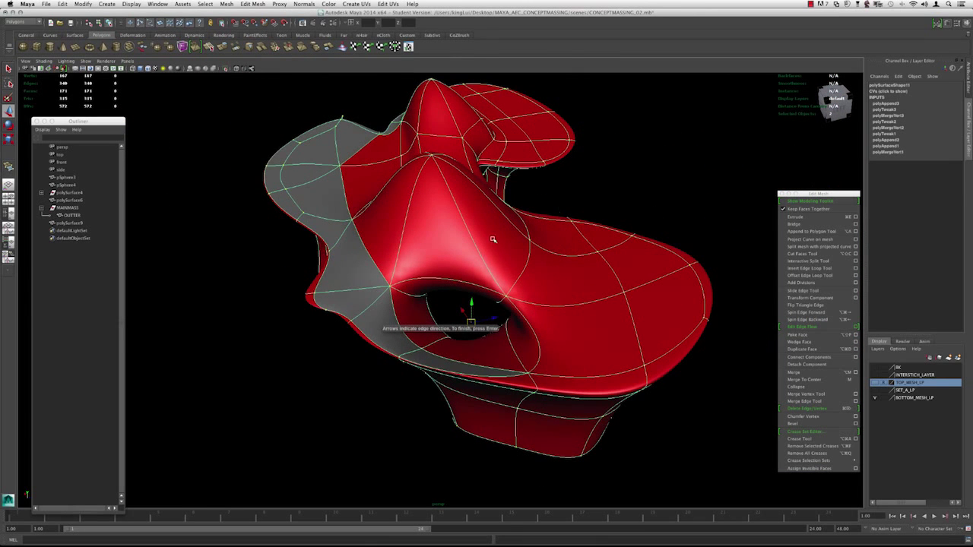
left_click(636, 199)
scroll(552, 238, "down", 2)
left_click_drag(552, 239, 530, 261, "alt")
scroll(530, 261, "down", 3)
middle_click_drag(448, 228, 439, 354, "alt")
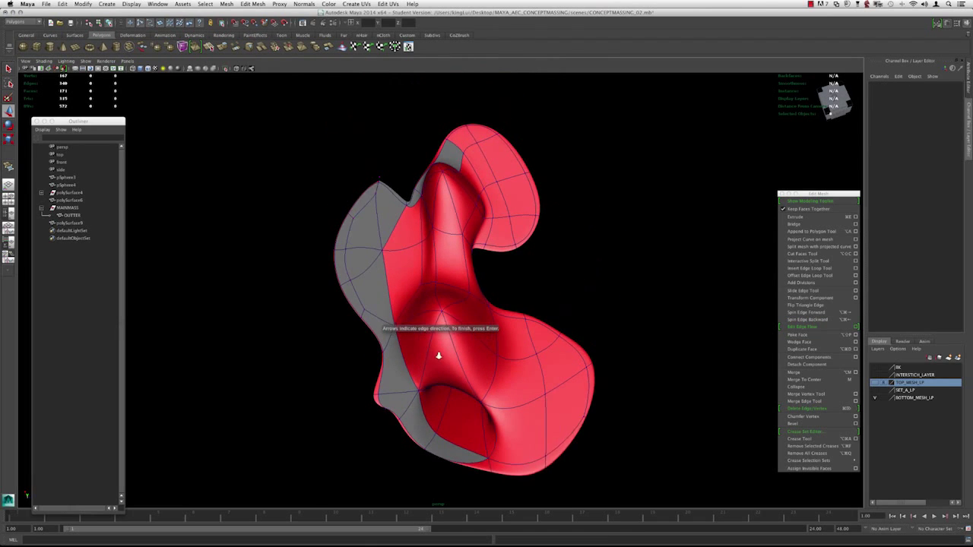
scroll(438, 355, "up", 1)
left_click_drag(354, 223, 434, 277, "alt")
left_click(430, 276)
scroll(408, 276, "up", 2)
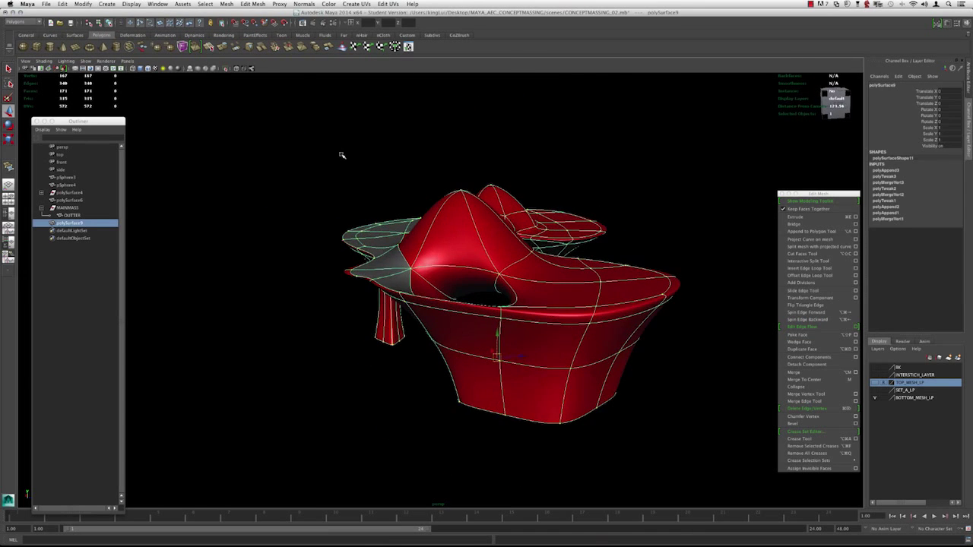
Assign the INNERVOLUME material to the whole red mesh in the Hypershade and close the Hypershade
left_click(158, 4)
mouse_move(180, 25)
left_click(267, 49)
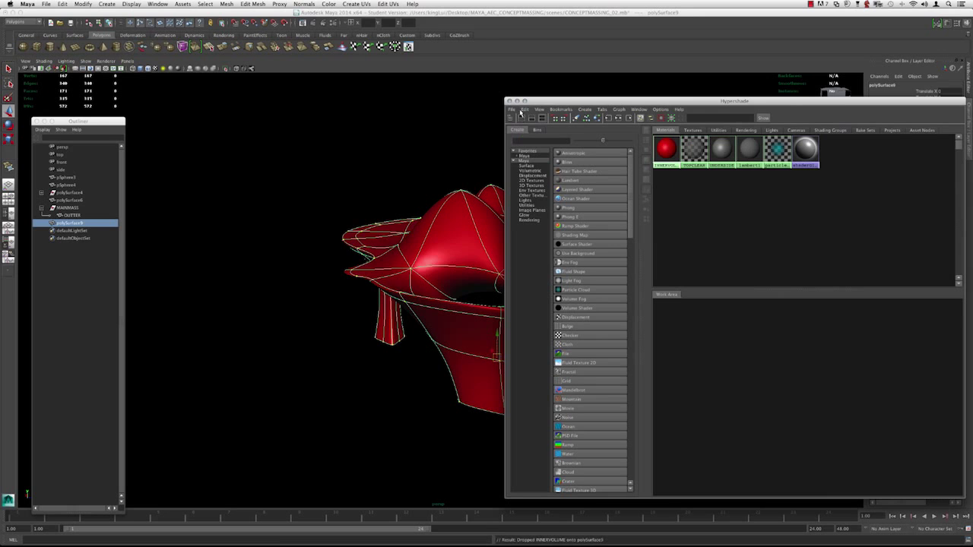
left_click(509, 101)
left_click(415, 99)
Delete the red mesh's construction history
left_click_drag(415, 100, 465, 203, "alt")
left_click(474, 210)
key("alt+shift+d")
Examine the unsmoothed slab end above the slender column in wireframe and shaded display
right_click_drag(482, 204, 426, 186, "alt")
left_click_drag(426, 186, 485, 212, "alt")
left_click(617, 220)
left_click_drag(593, 225, 558, 304, "alt")
left_click(581, 280)
key("1")
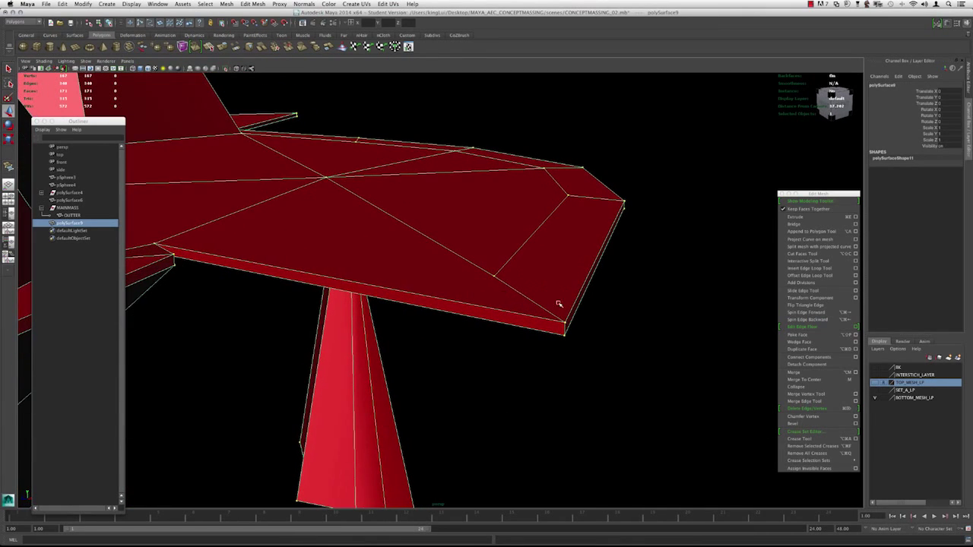
key("4")
key("5")
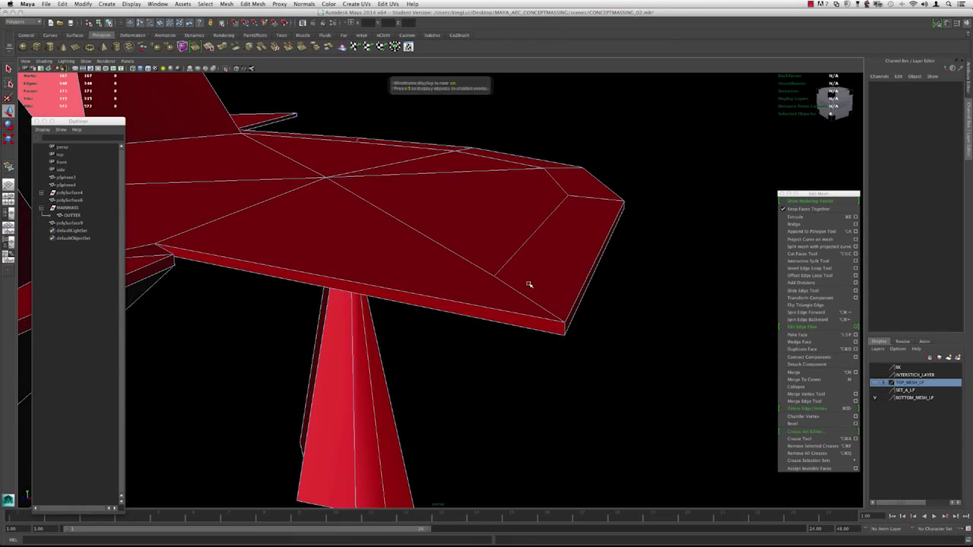
Delete the stray inner faces at the end of the slab above the slender column, using X-ray display to find them
right_click(530, 295)
left_click(529, 302)
left_click_drag(504, 278, 562, 291, "alt")
key("3")
key("1")
key("4")
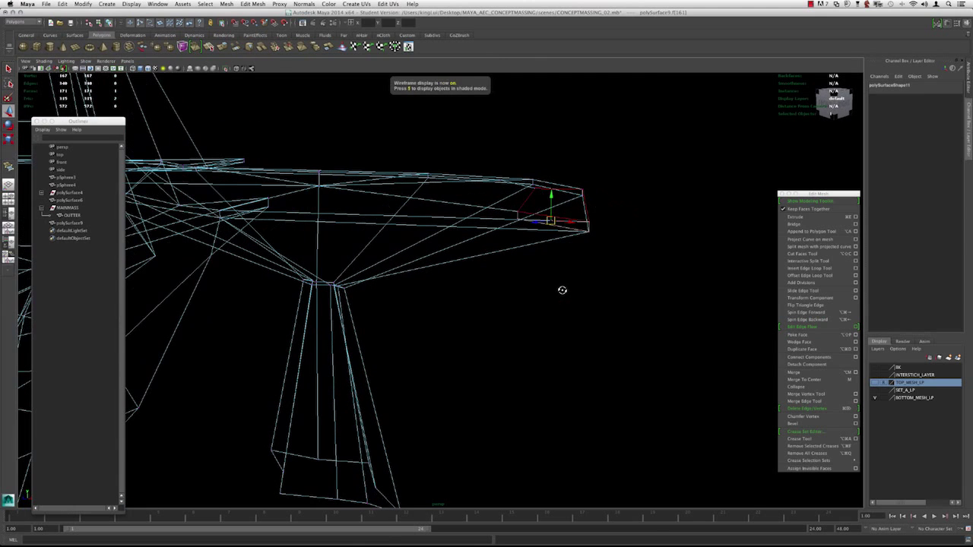
key("5")
left_click_drag(633, 259, 584, 236, "alt")
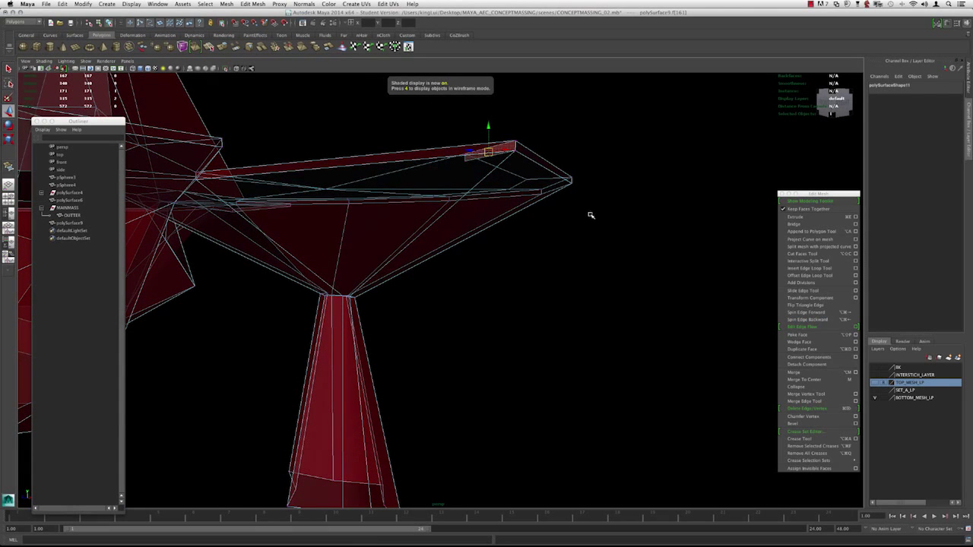
mouse_move(452, 142)
left_mouse_down("alt")
mouse_move(482, 159)
mouse_move(556, 274)
mouse_move(481, 268)
mouse_move(504, 258)
mouse_move(587, 287)
mouse_move(603, 274)
mouse_move(519, 246)
mouse_move(570, 280)
mouse_move(471, 219)
mouse_move(606, 329)
left_mouse_up("alt")
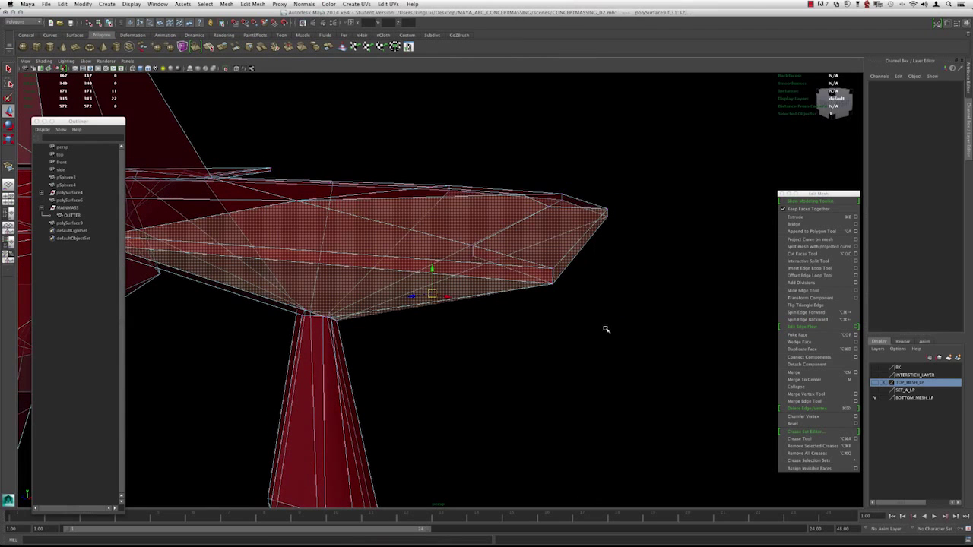
left_click_drag(383, 356, 414, 371)
left_click_drag(443, 330, 399, 292, "alt")
Preview the cleaned slab end smoothed and turn off the X-ray display
key("3")
left_click(225, 113)
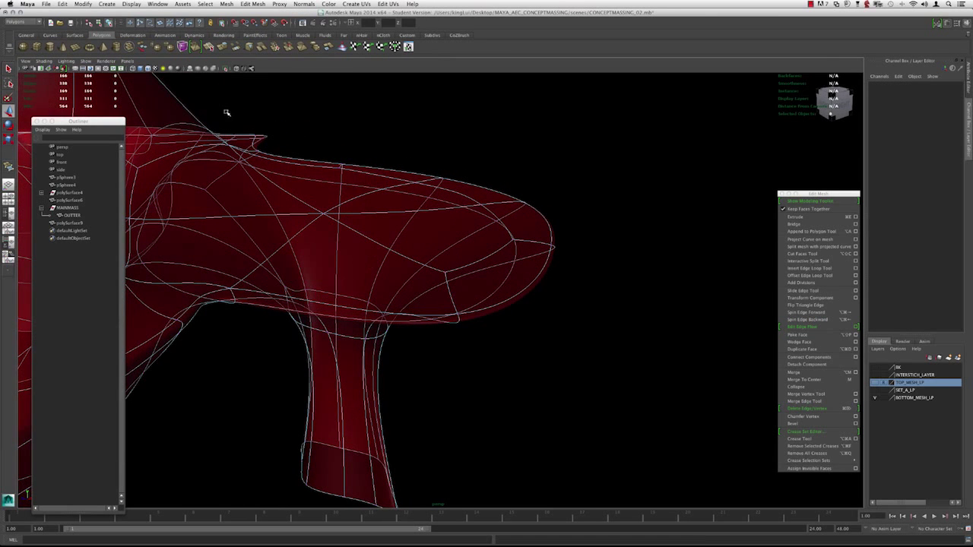
left_click(237, 69)
right_click_drag(561, 148, 561, 148)
left_click_drag(484, 180, 443, 240, "alt")
left_click(432, 248)
Show the TOP_MESH_LP layer and inspect both shells together from several sides, with and without wireframe on shaded
left_click(874, 383)
left_click_drag(502, 327, 560, 322, "alt")
left_click(634, 352)
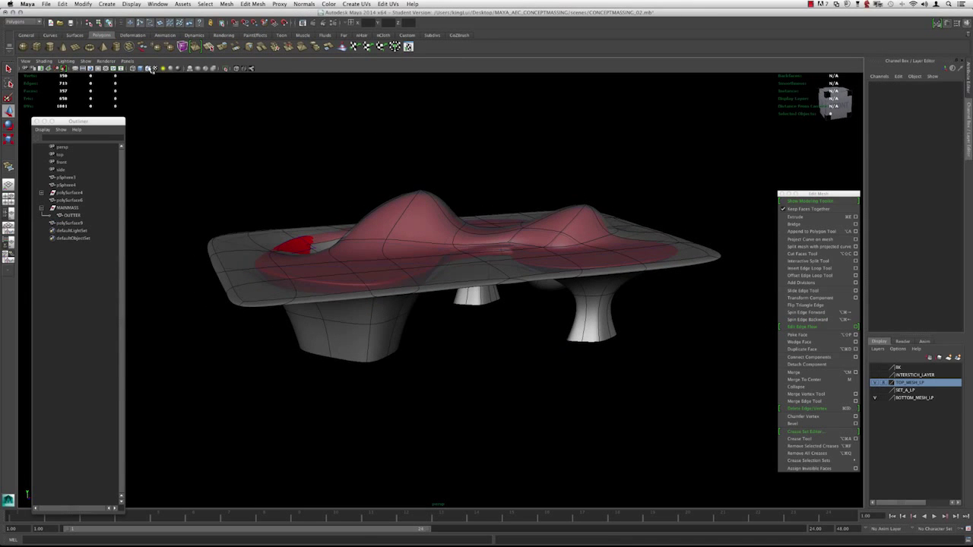
left_click(150, 68)
mouse_move(383, 181)
left_mouse_down("alt")
mouse_move(315, 194)
mouse_move(413, 219)
mouse_move(357, 170)
left_mouse_up("alt")
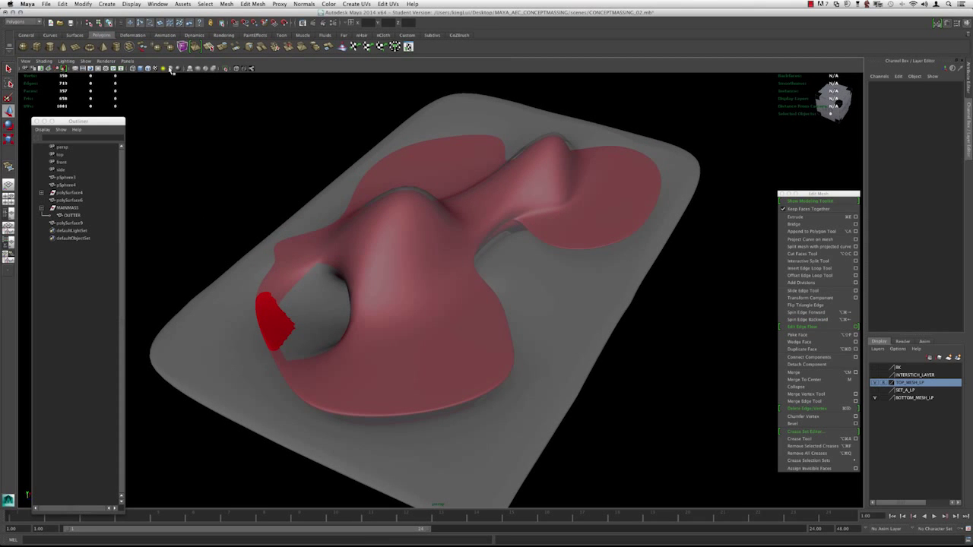
left_click_drag(354, 214, 454, 325, "alt")
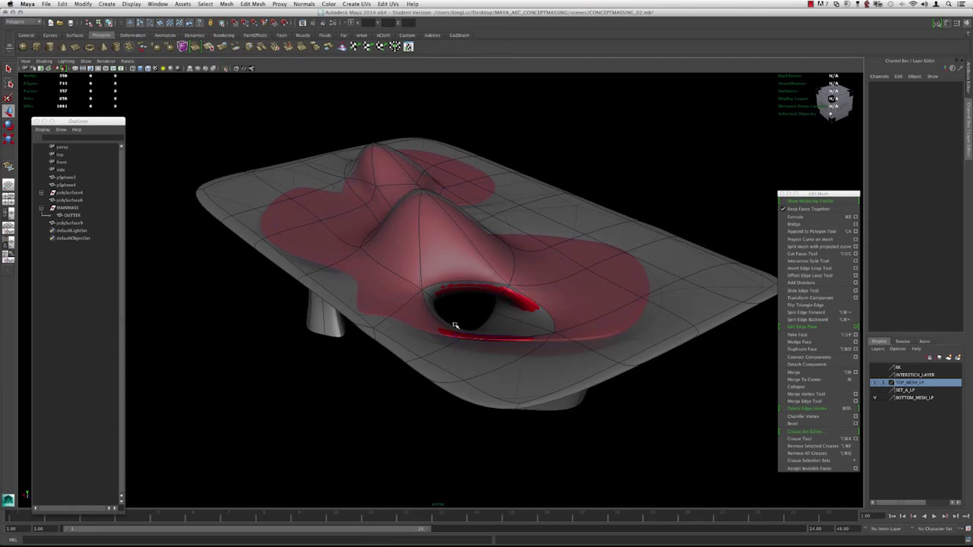
left_click_drag(415, 265, 289, 240, "alt")
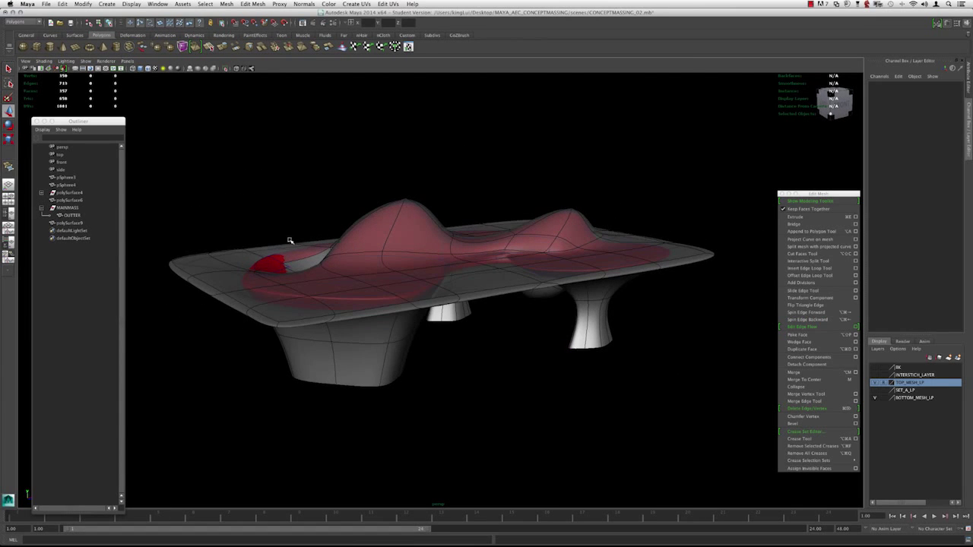